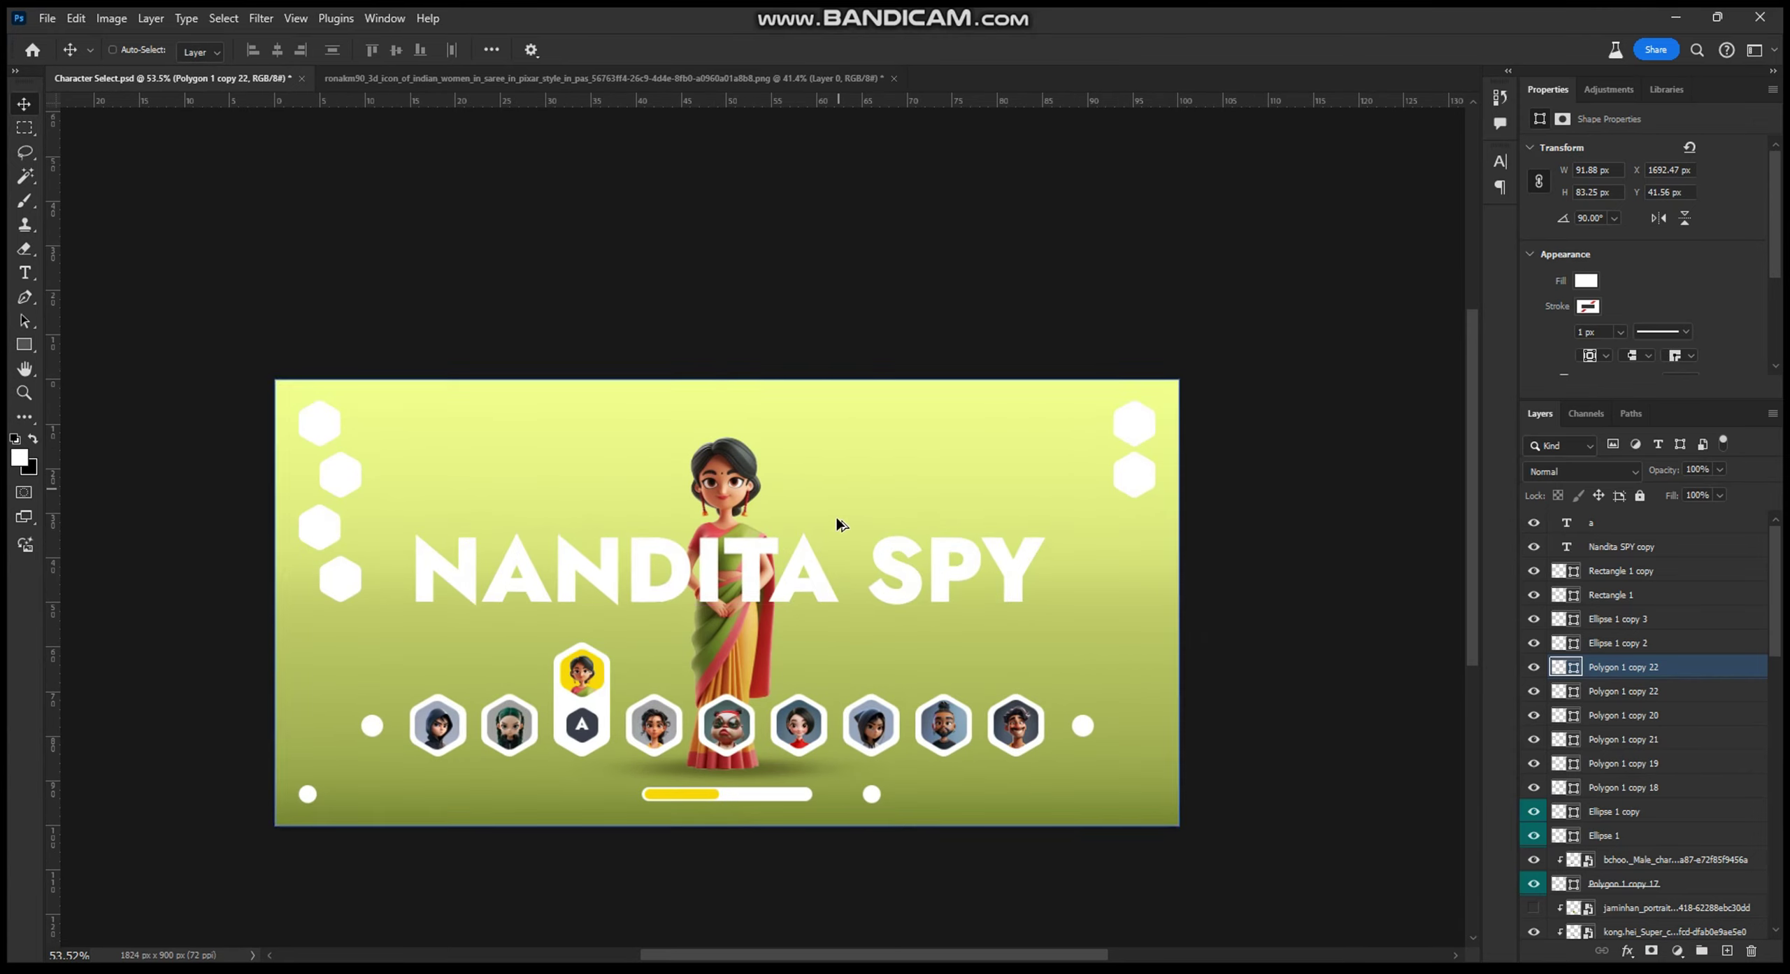
Step: Select the duplicate NANDITA SPY title and move it above the original
left_click(828, 586, "ctrl")
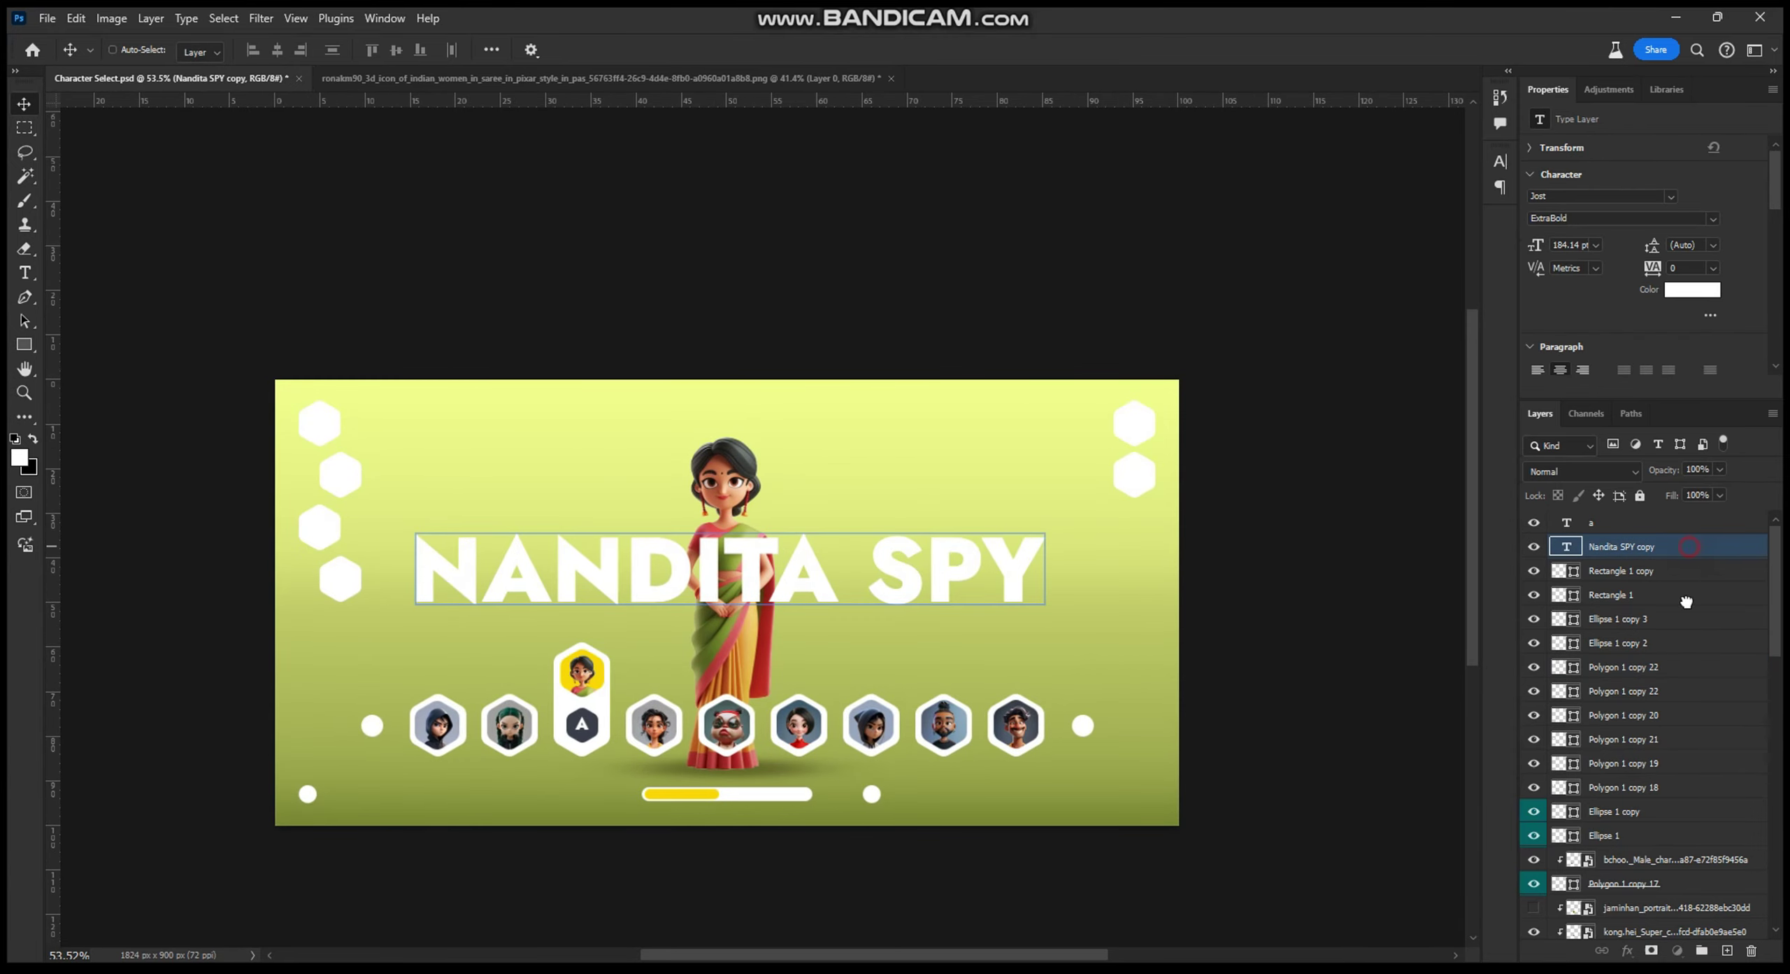
left_click_drag(1692, 552, 1685, 909)
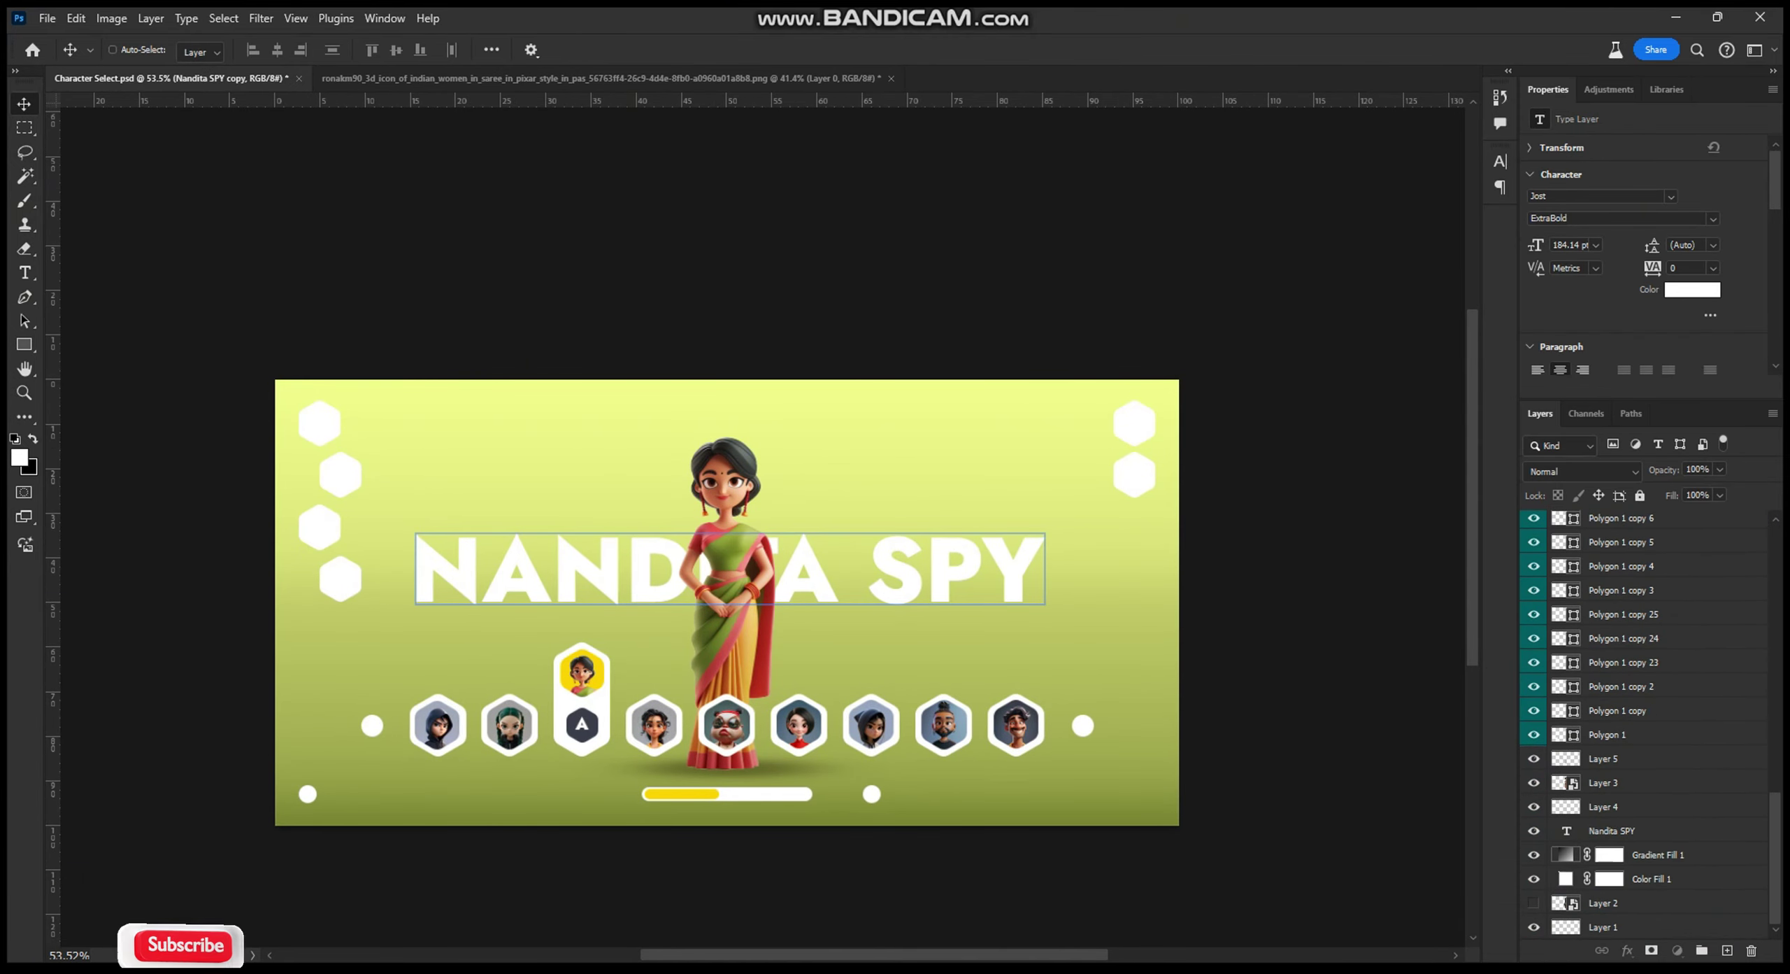
left_click(1023, 574, "shift")
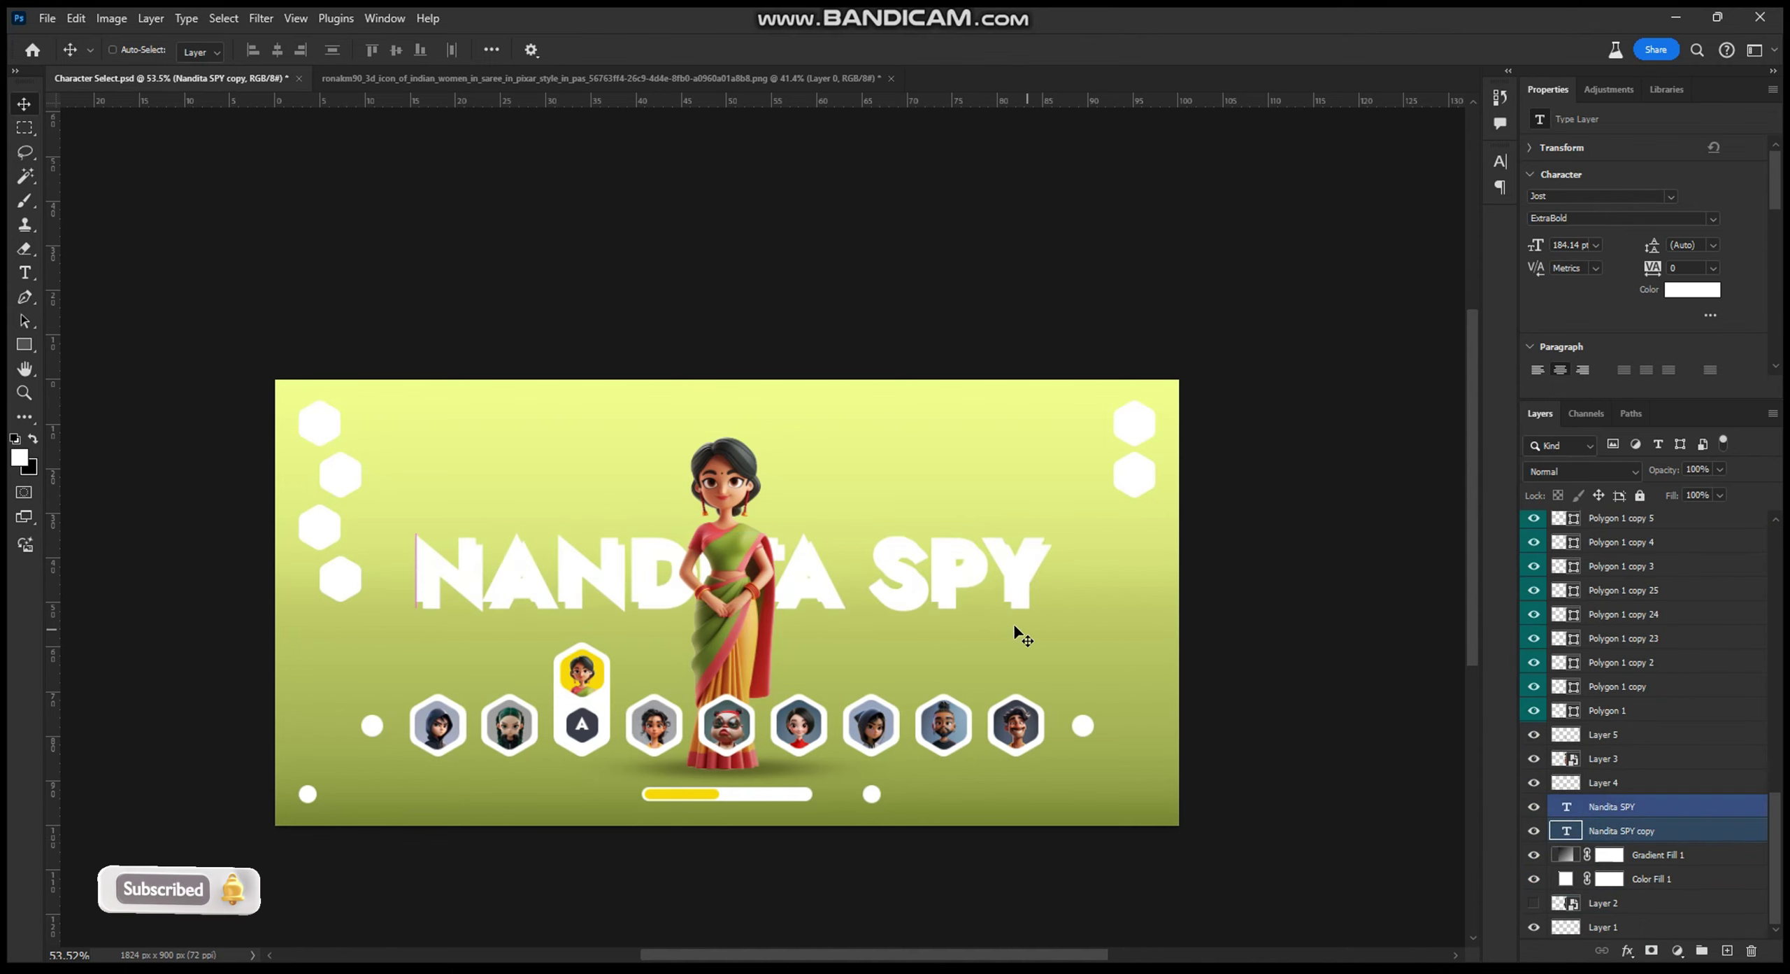
left_click_drag(899, 591, 900, 476)
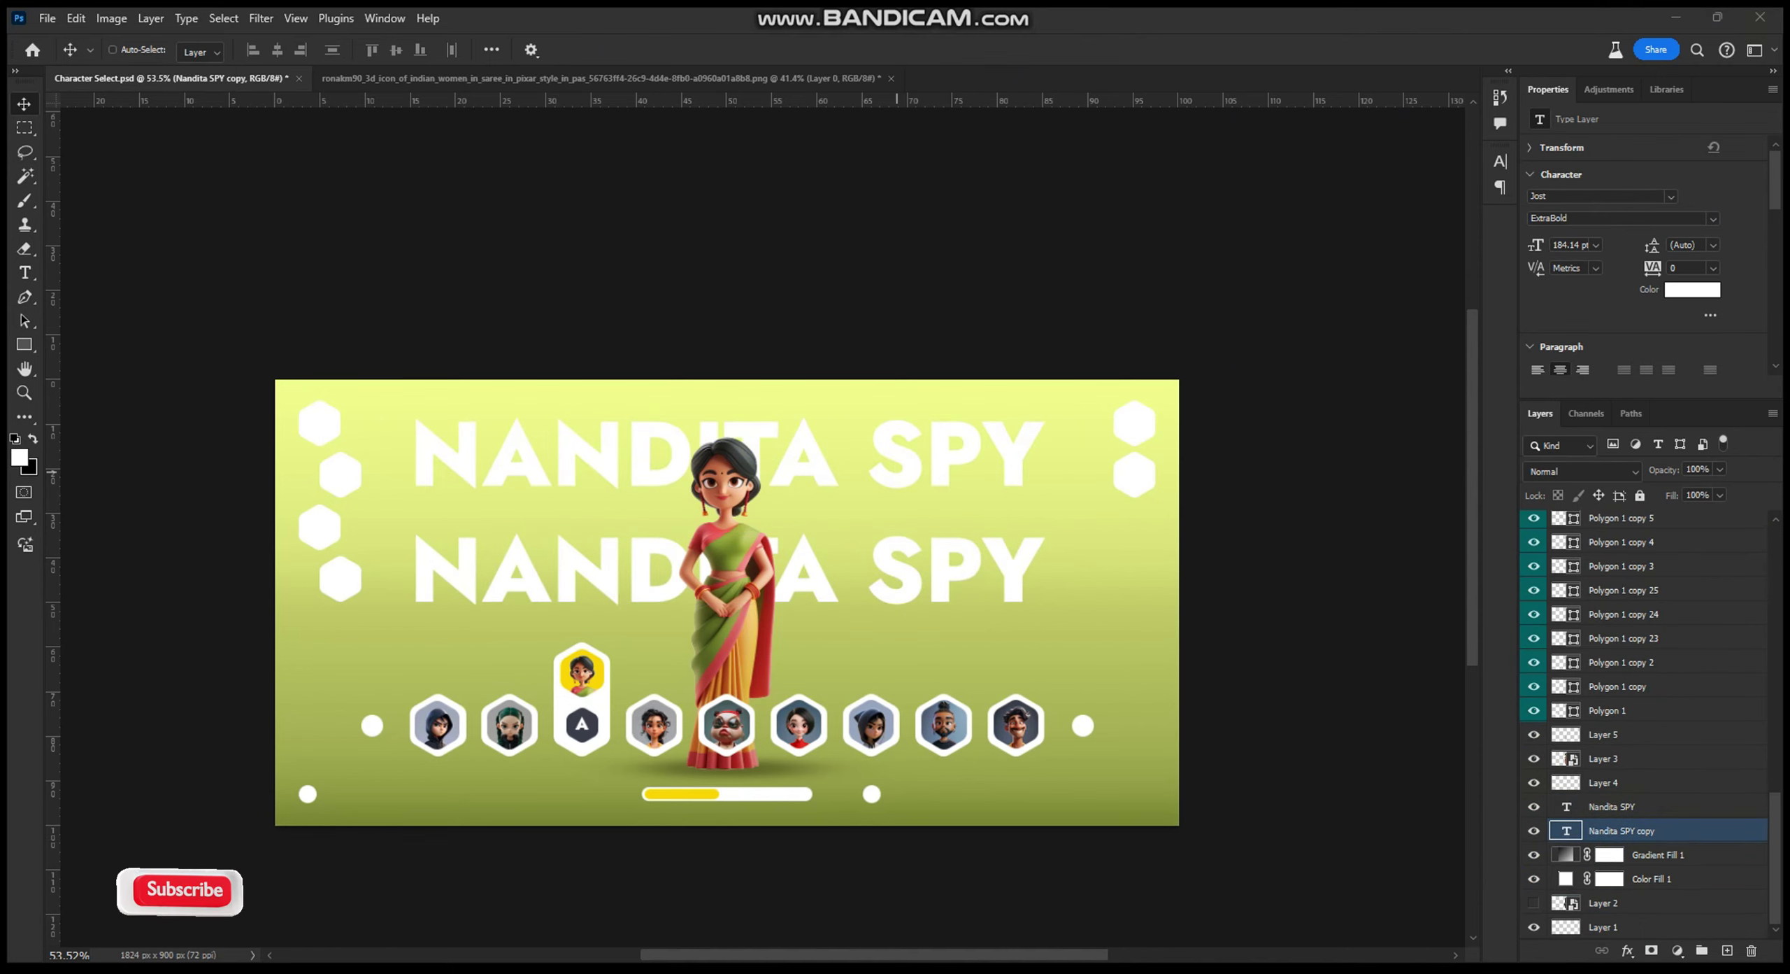
key("ctrl")
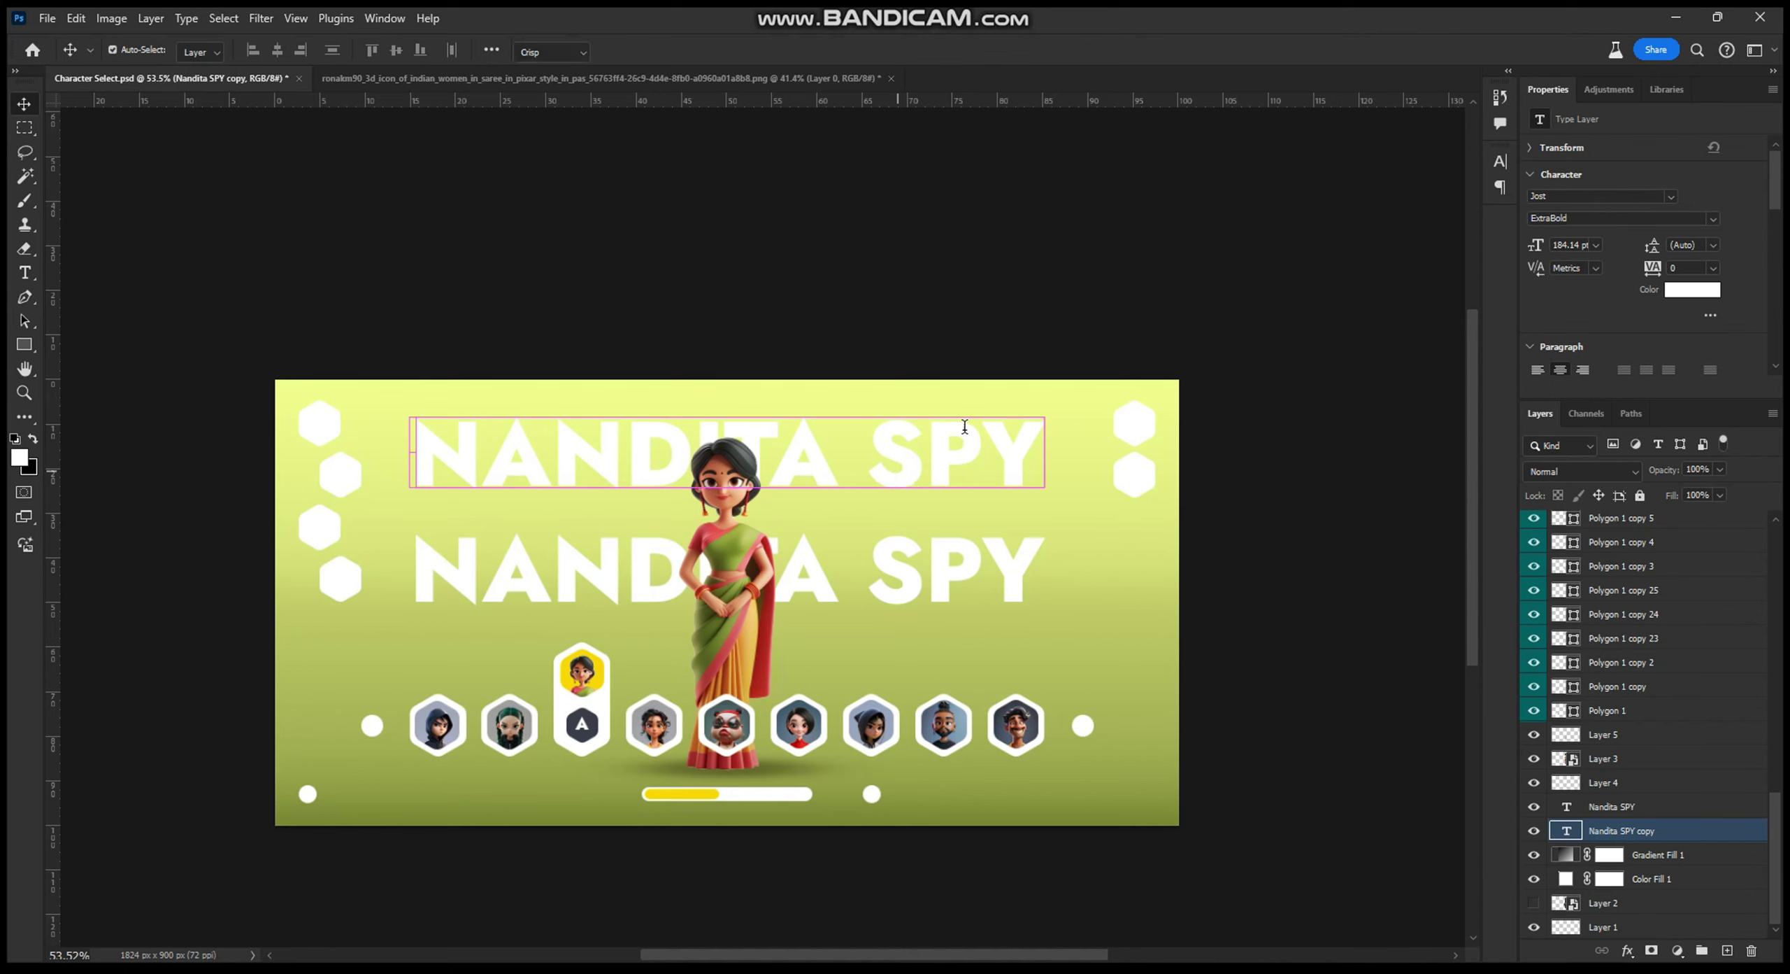
Step: Make the copy 30 pt Jost SemiBold and place it at the banner's top-left
double_click(903, 479)
left_click(1574, 244)
type("30")
key("Return")
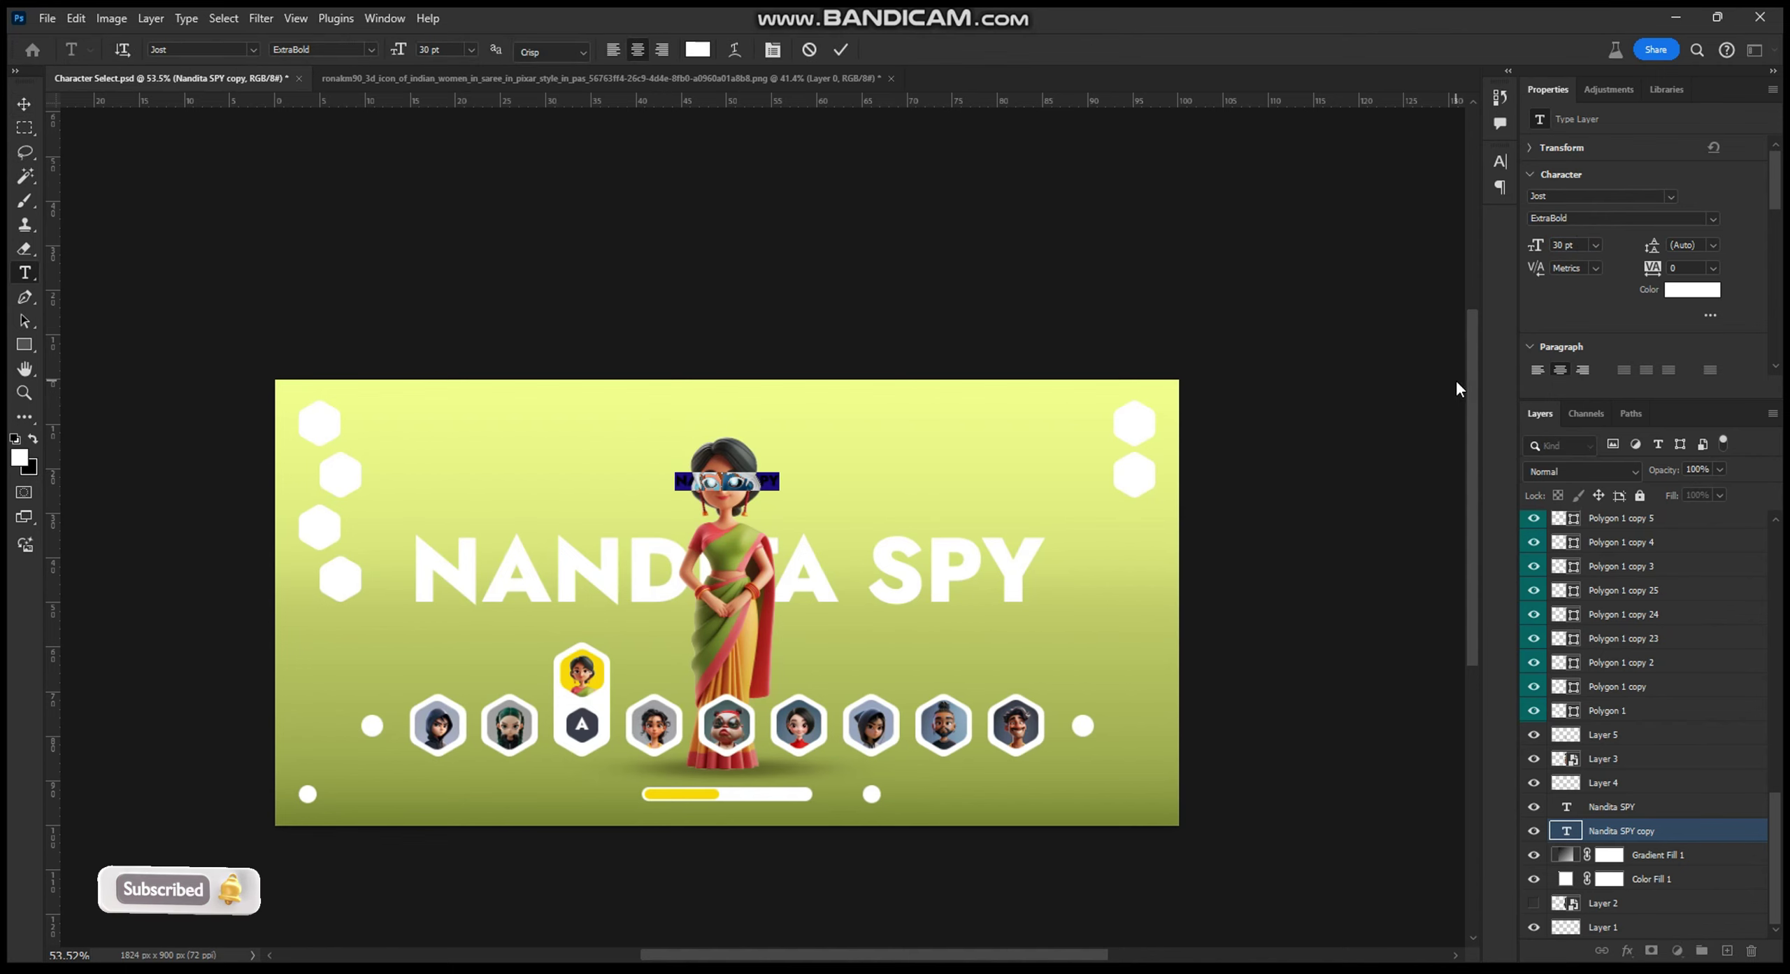
left_click(1714, 218)
left_click(1602, 409)
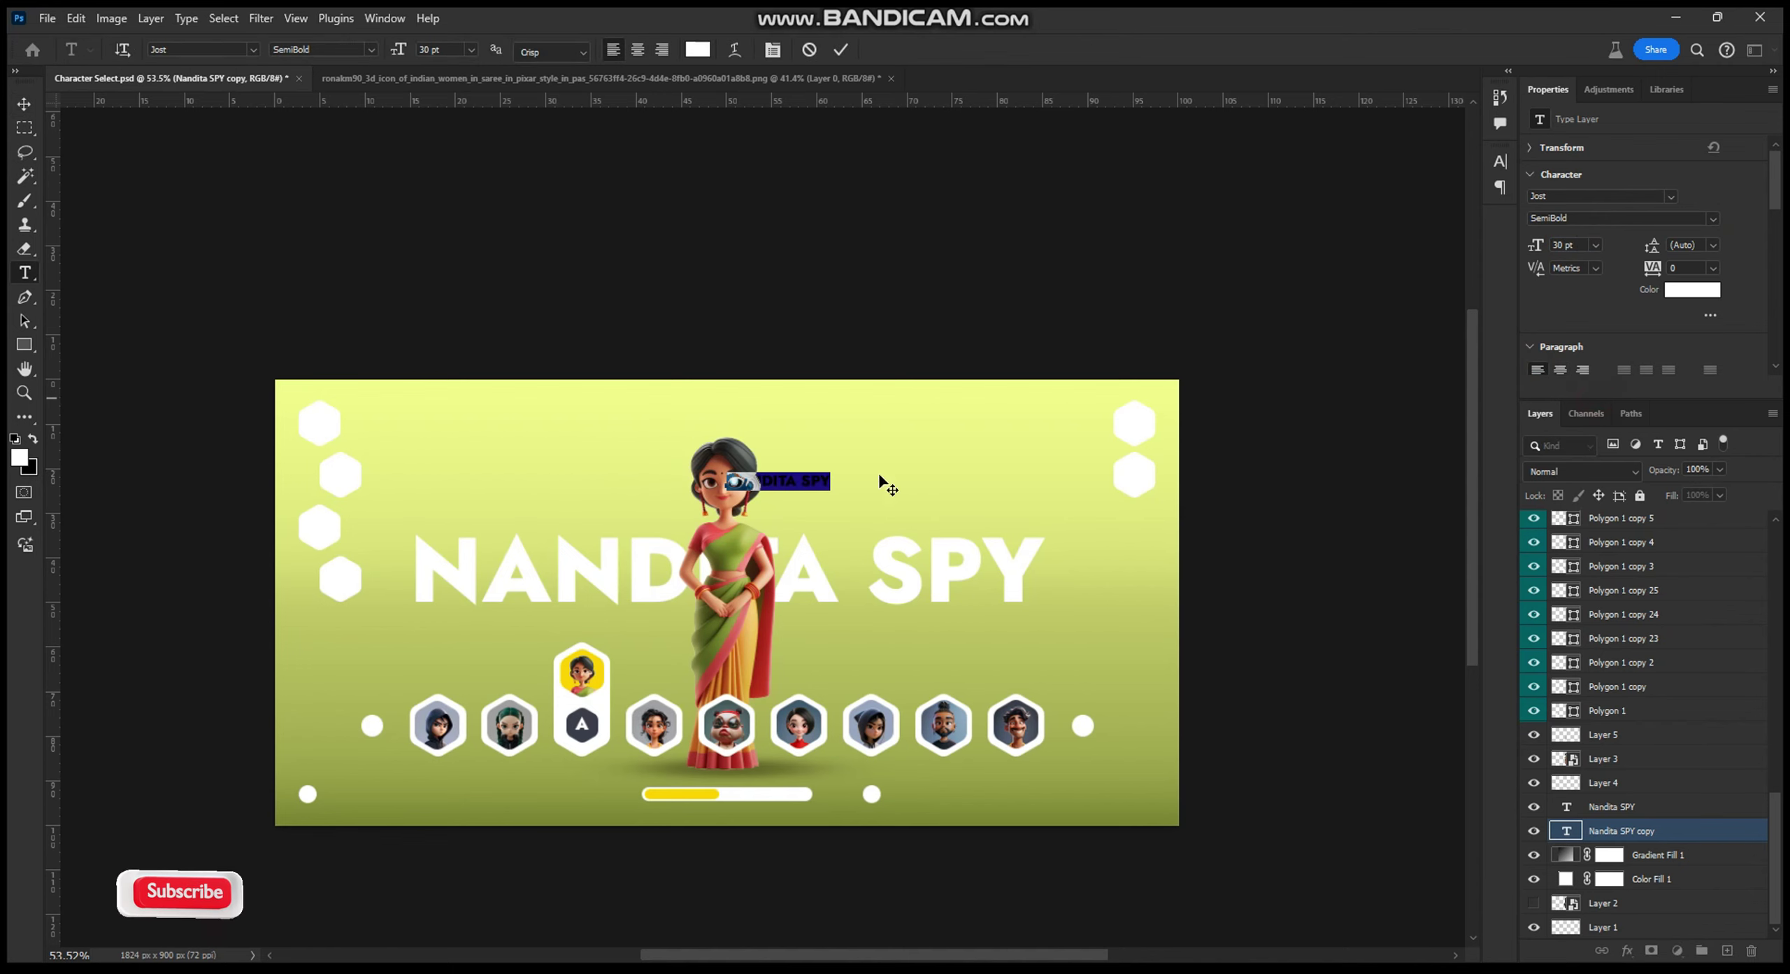
left_click(24, 103)
left_click_drag(815, 485, 434, 428)
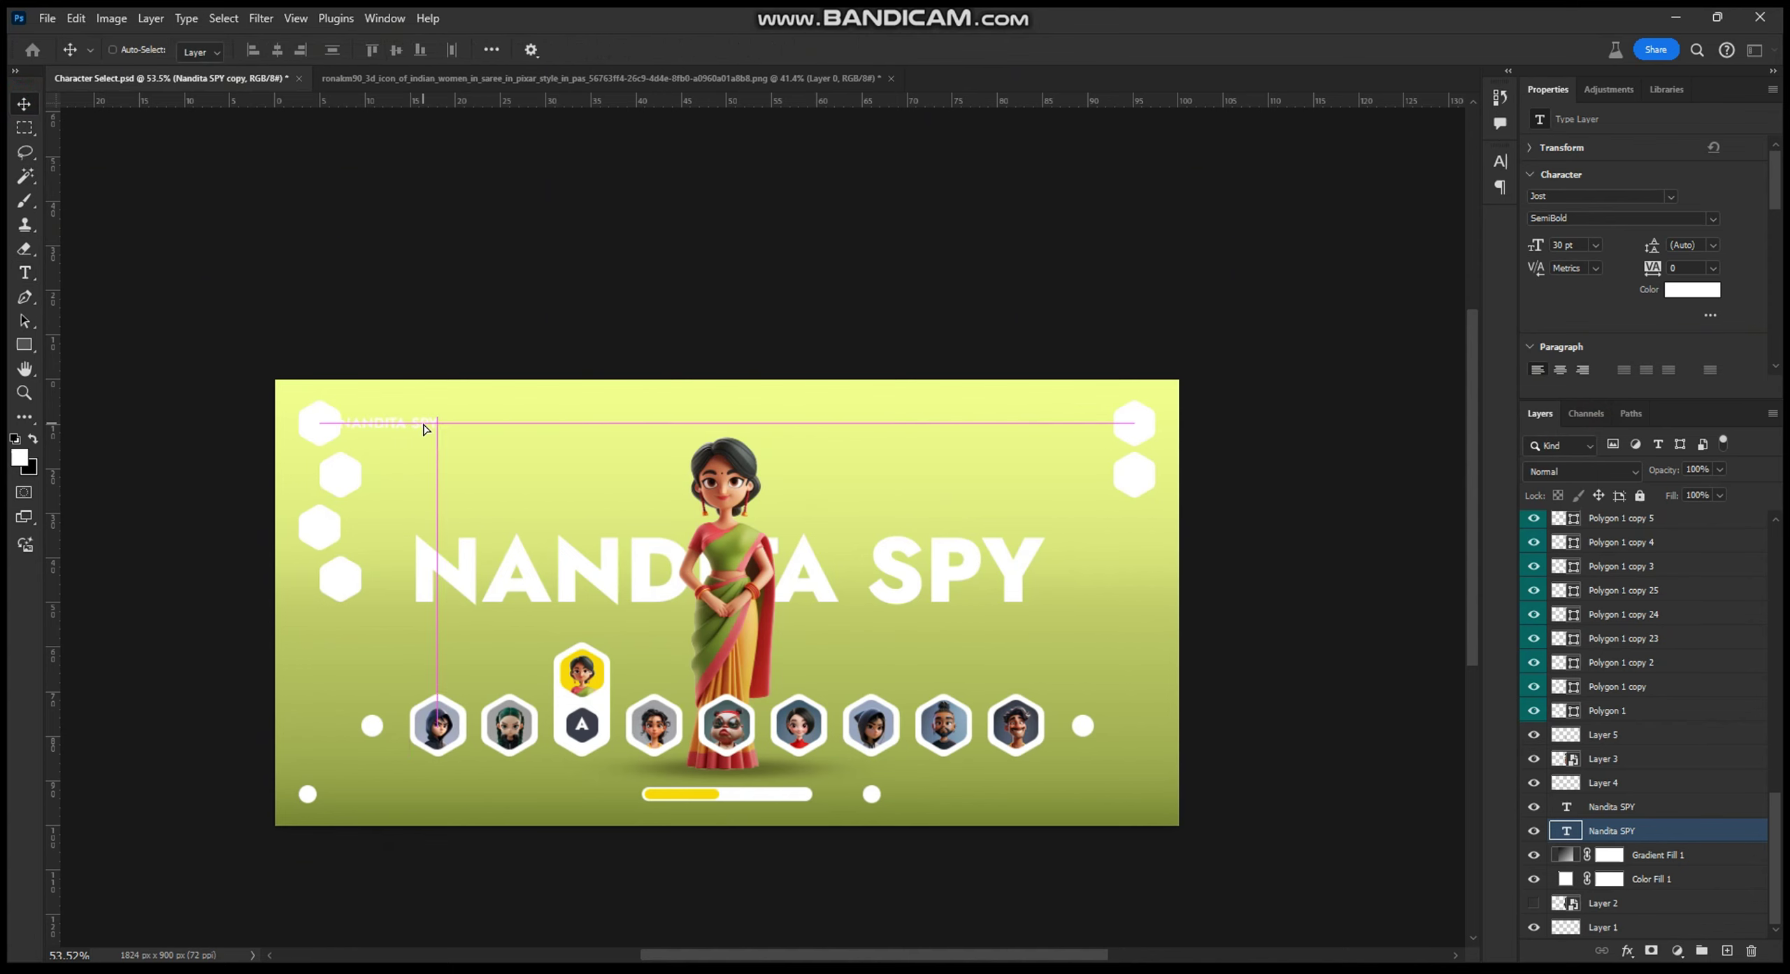
Step: Give the small label a dark colour and add a SUPPORT line beneath it
left_click(1668, 291)
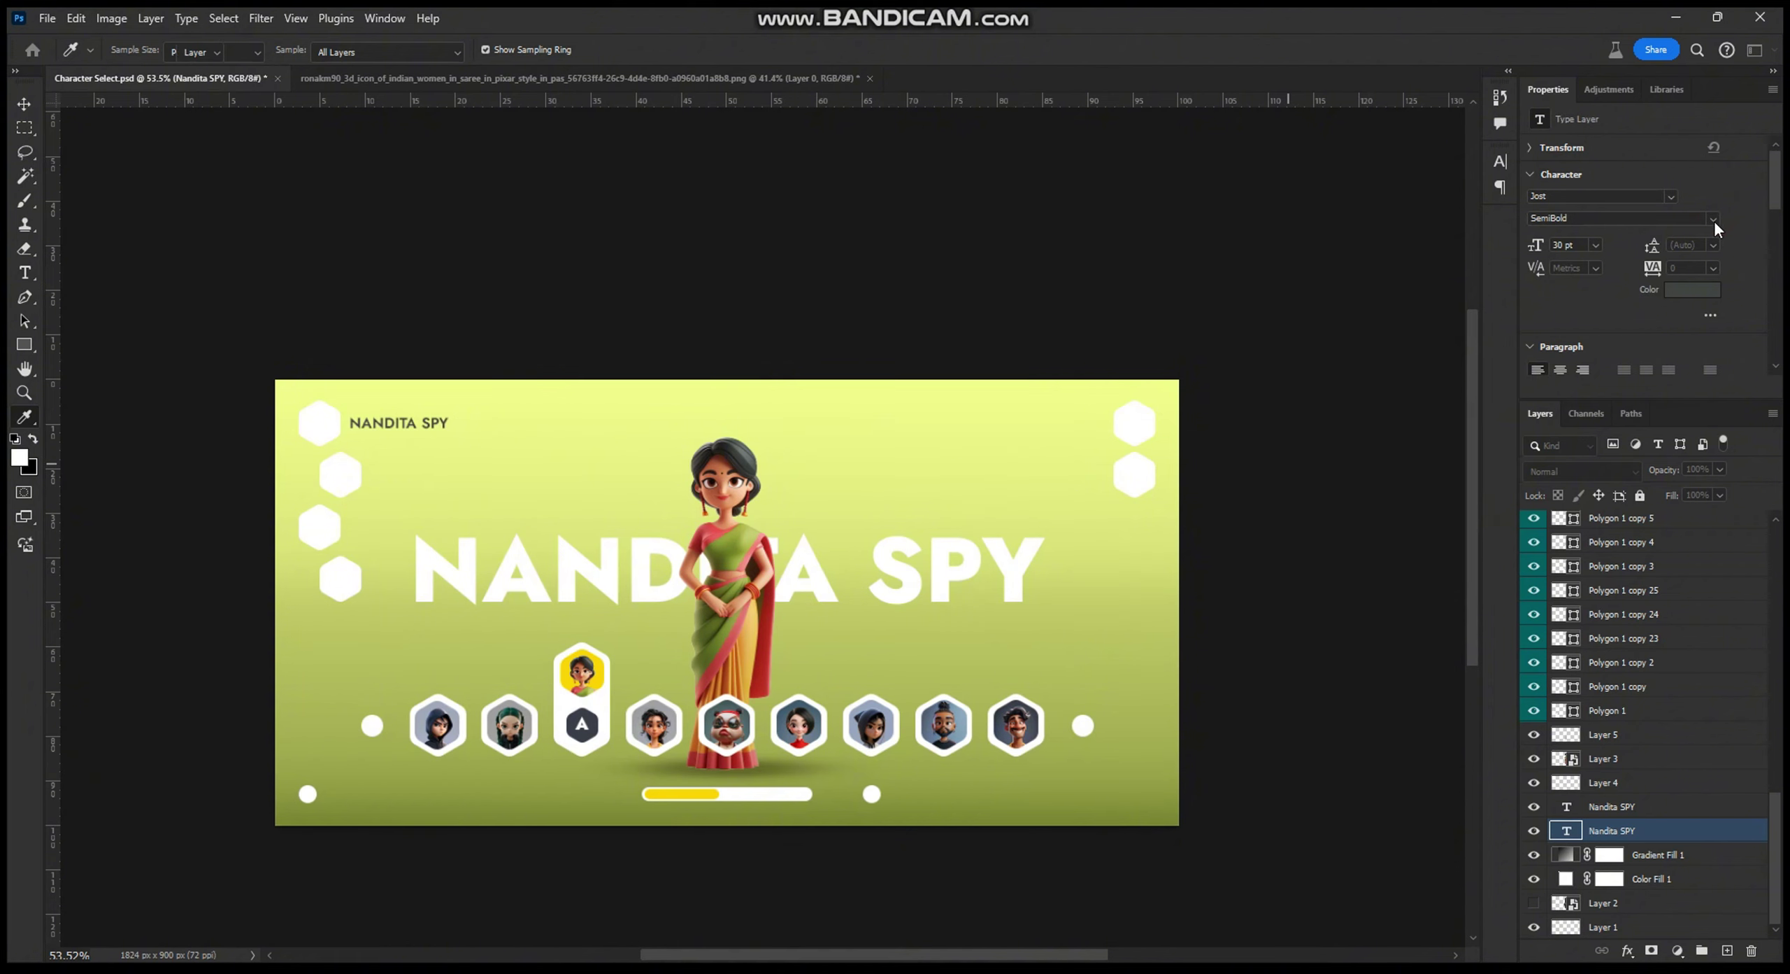
key("Return")
key("alt+shift+bracketleft")
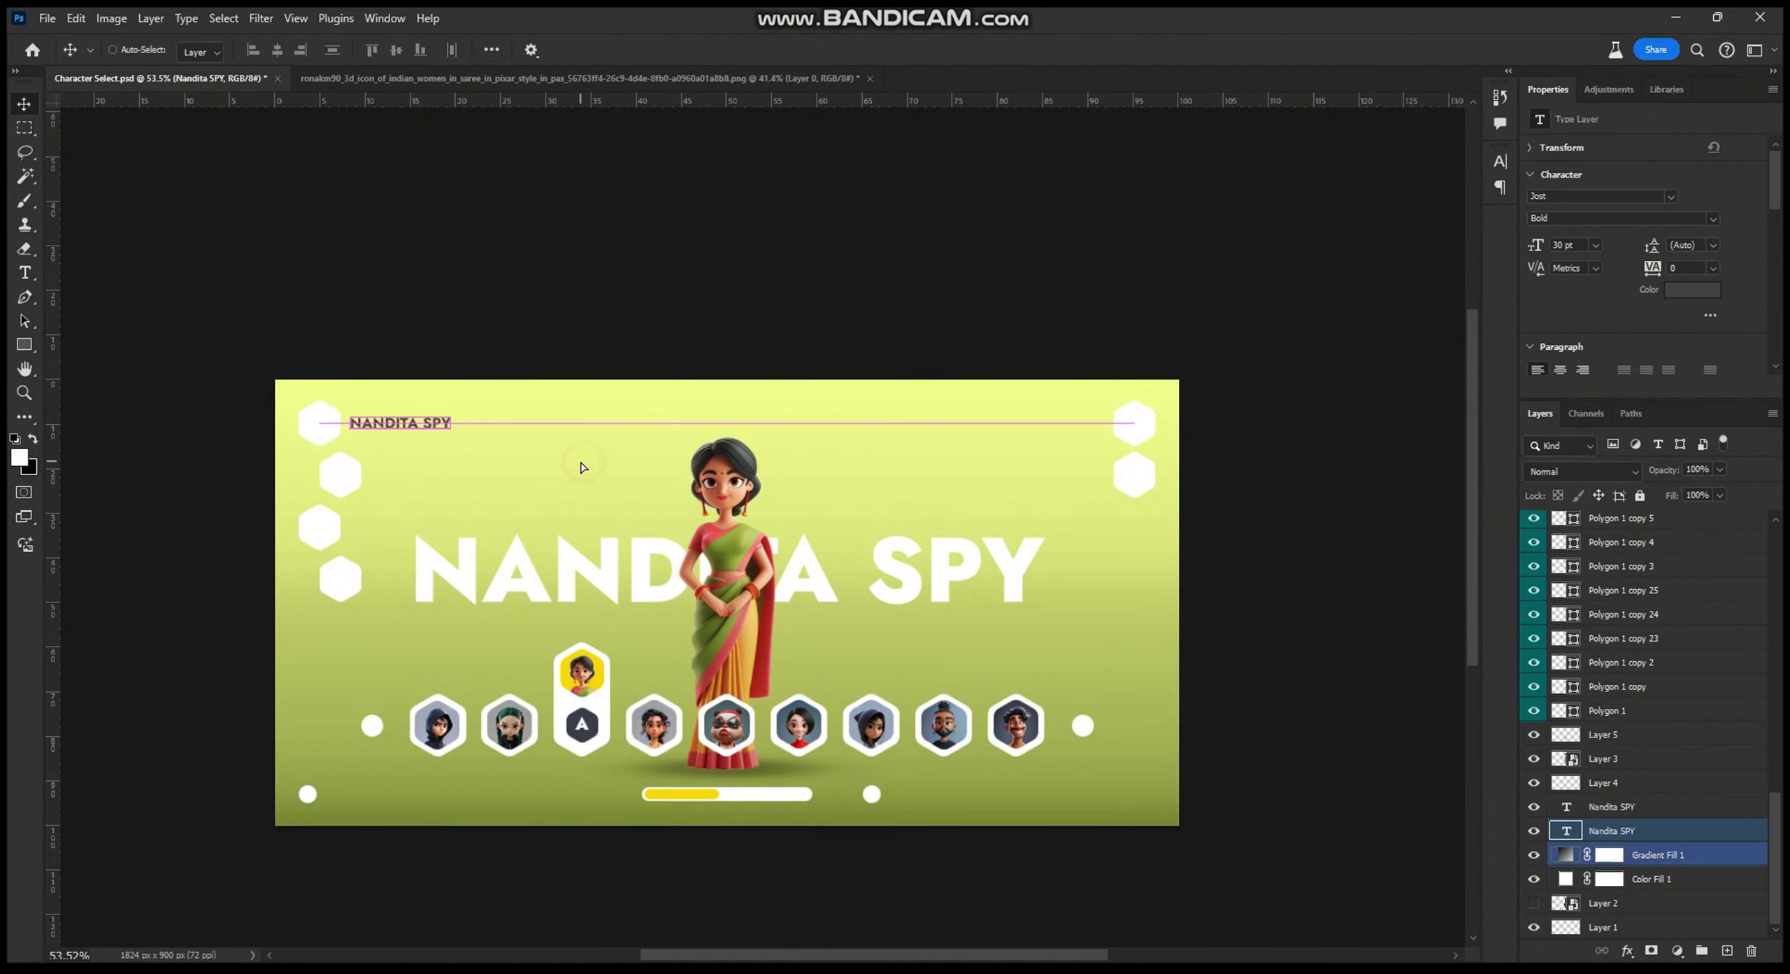
left_click_drag(554, 439, 553, 454)
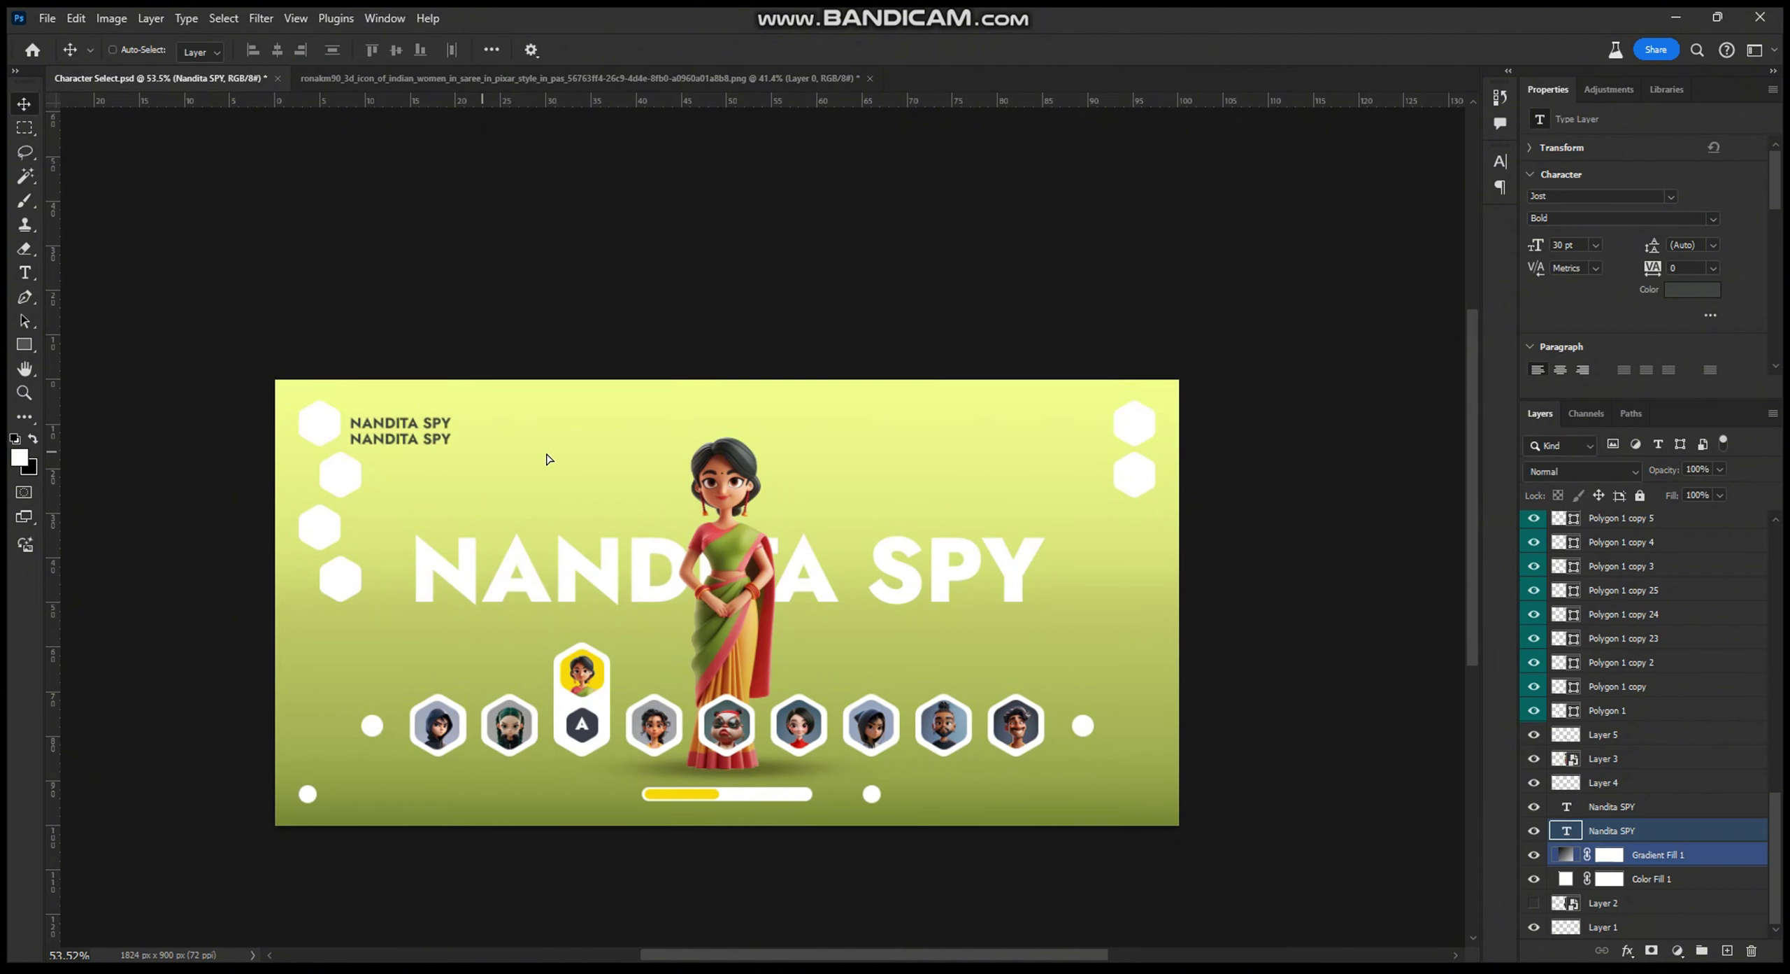
key("Return")
type("SUPPORT")
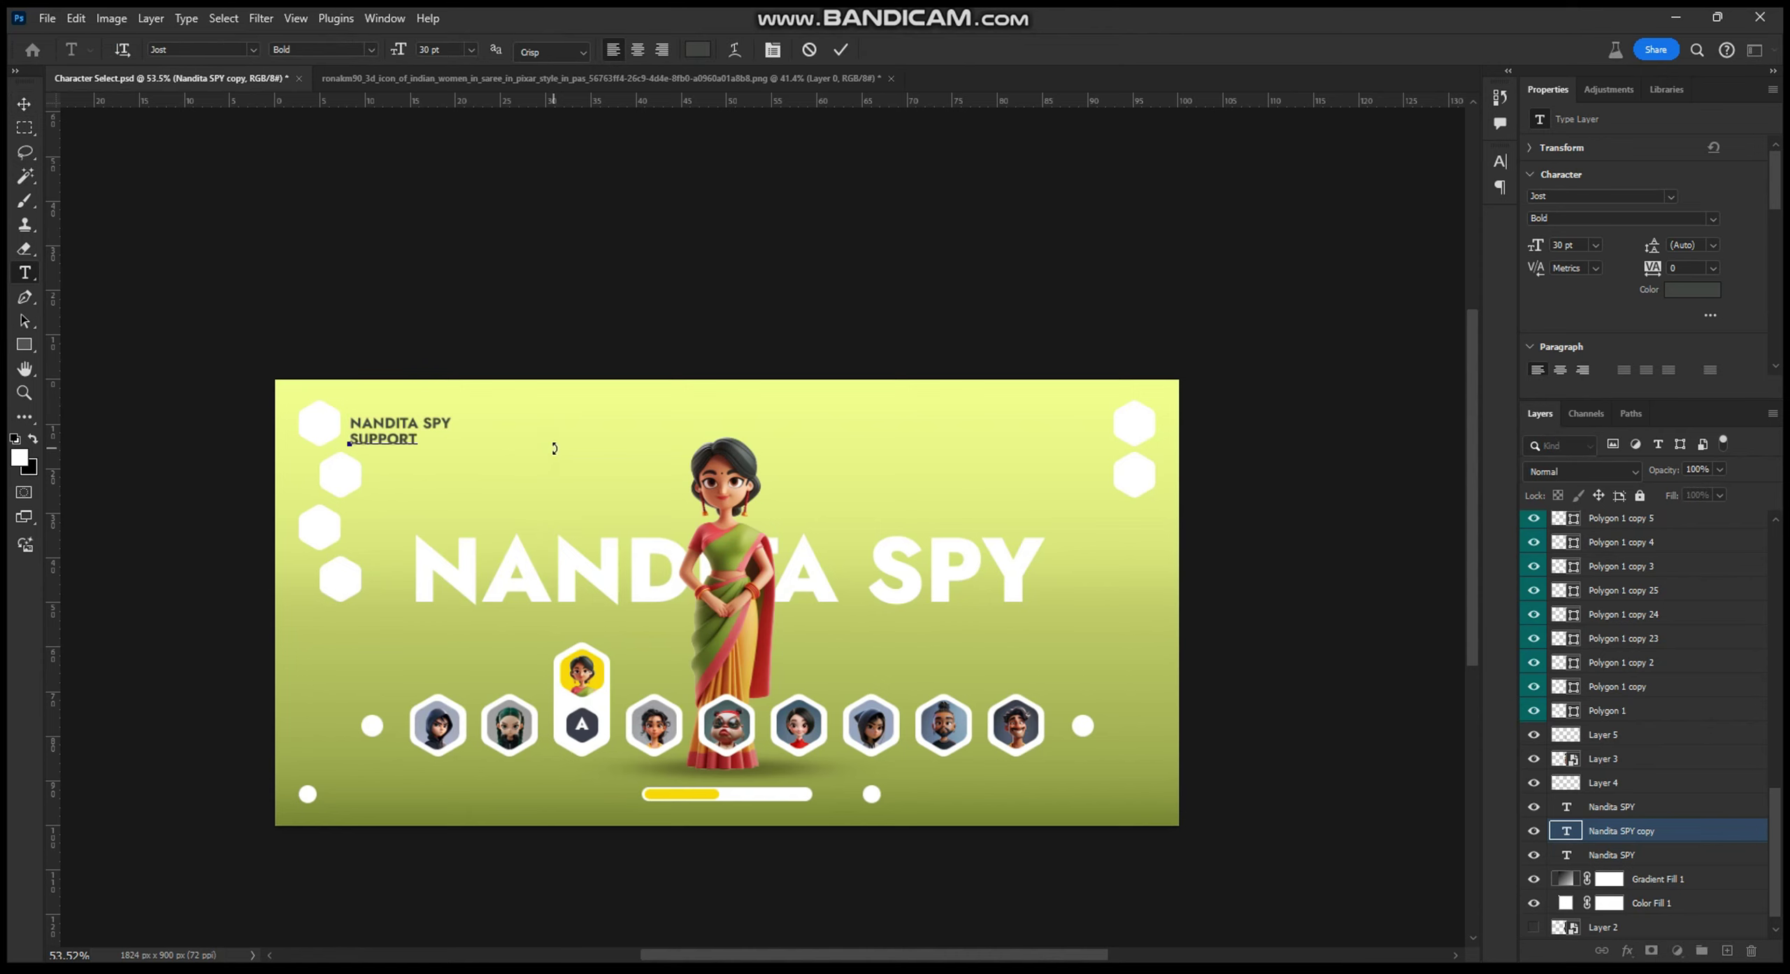
key("ctrl+Return")
key("v")
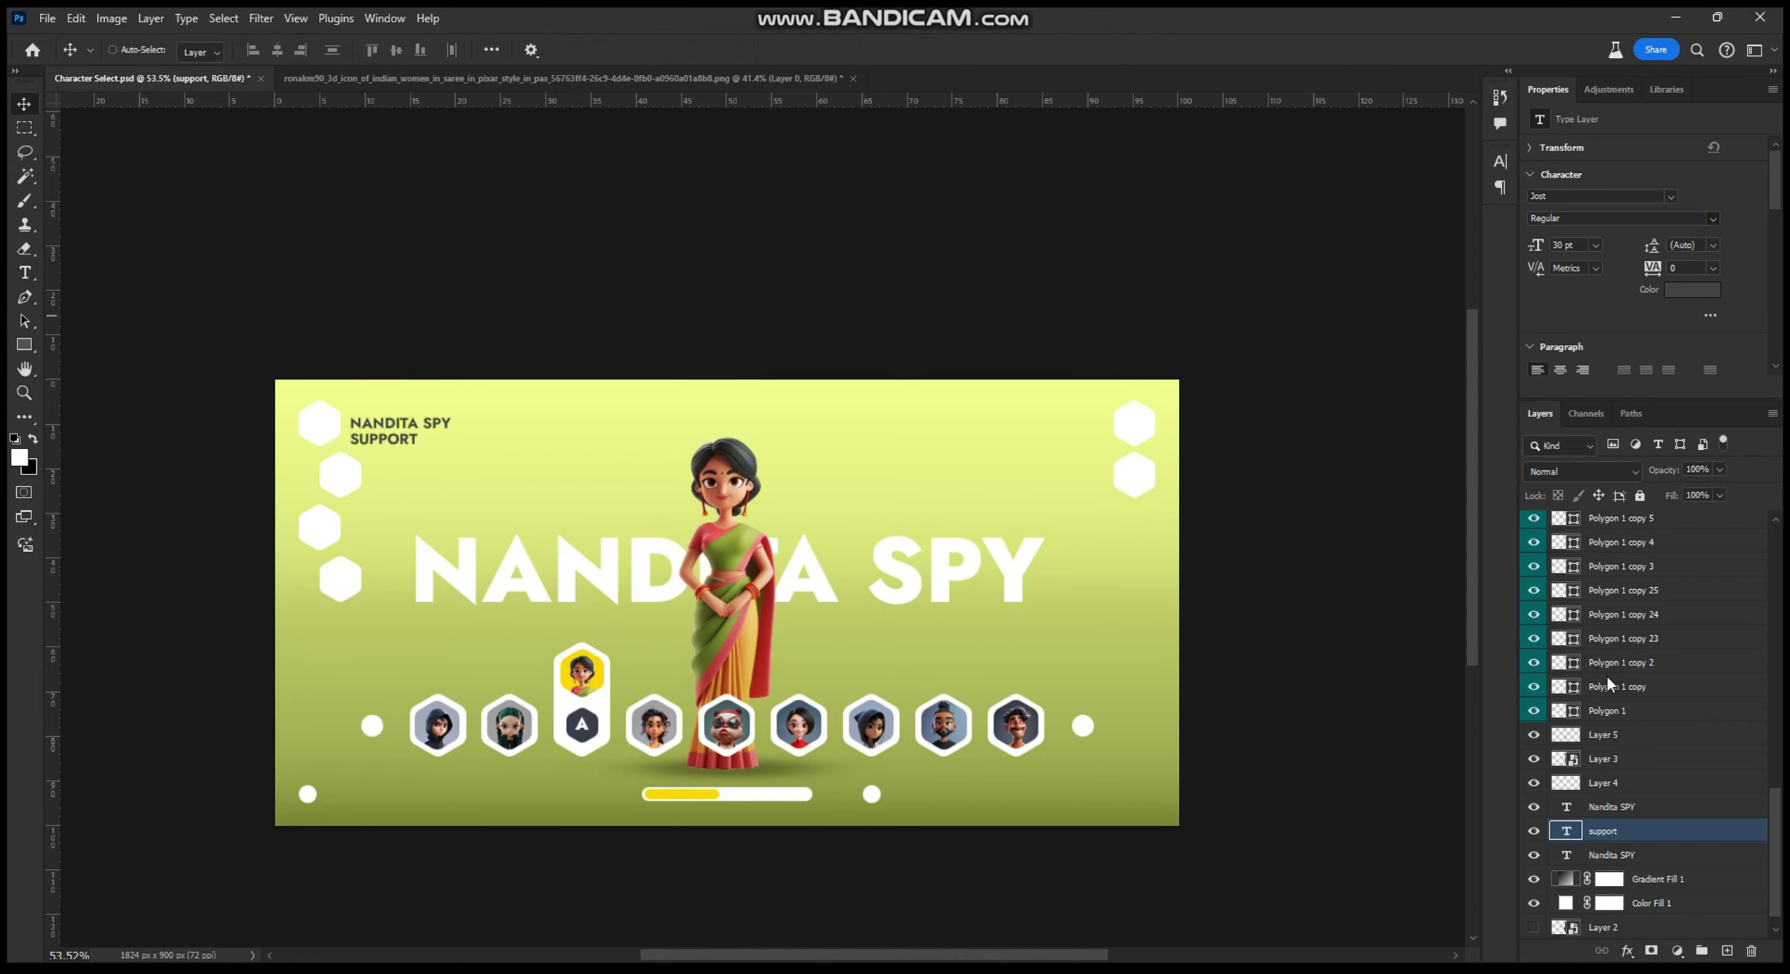
Step: Nudge the NANDITA SPY / SUPPORT block up and scale it to about 66%
left_click(1621, 808, "shift")
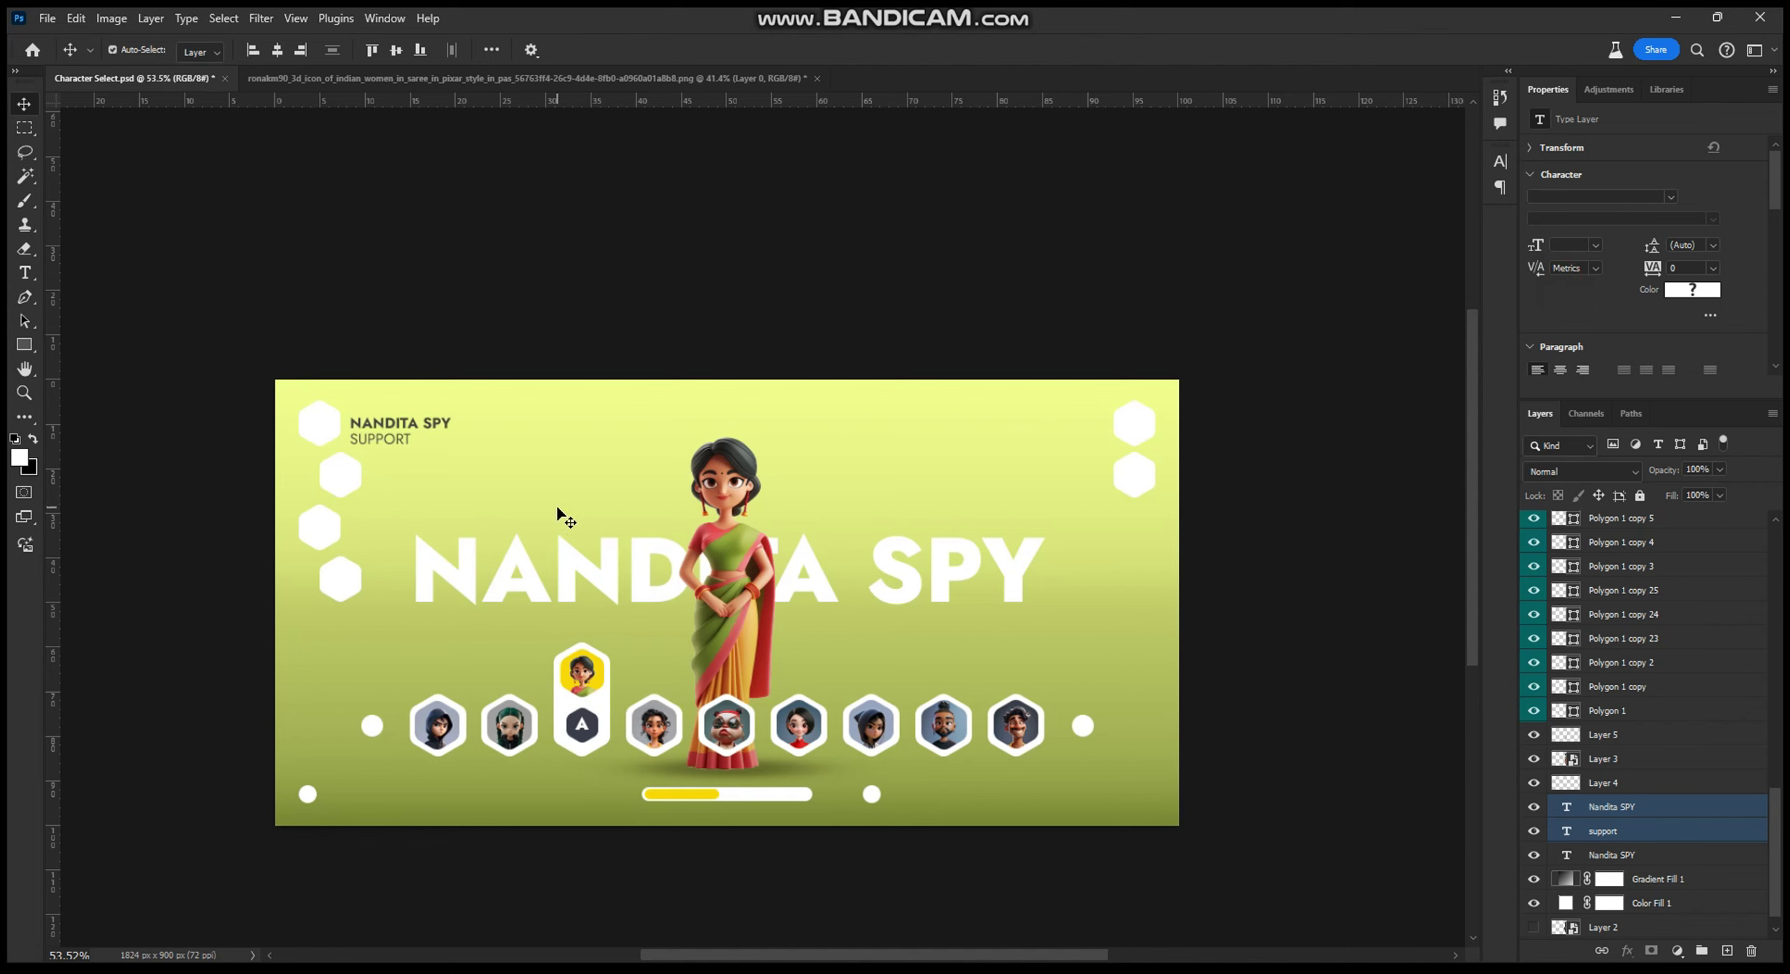
left_click_drag(487, 463, 483, 458)
left_click_drag(1619, 817, 1620, 864)
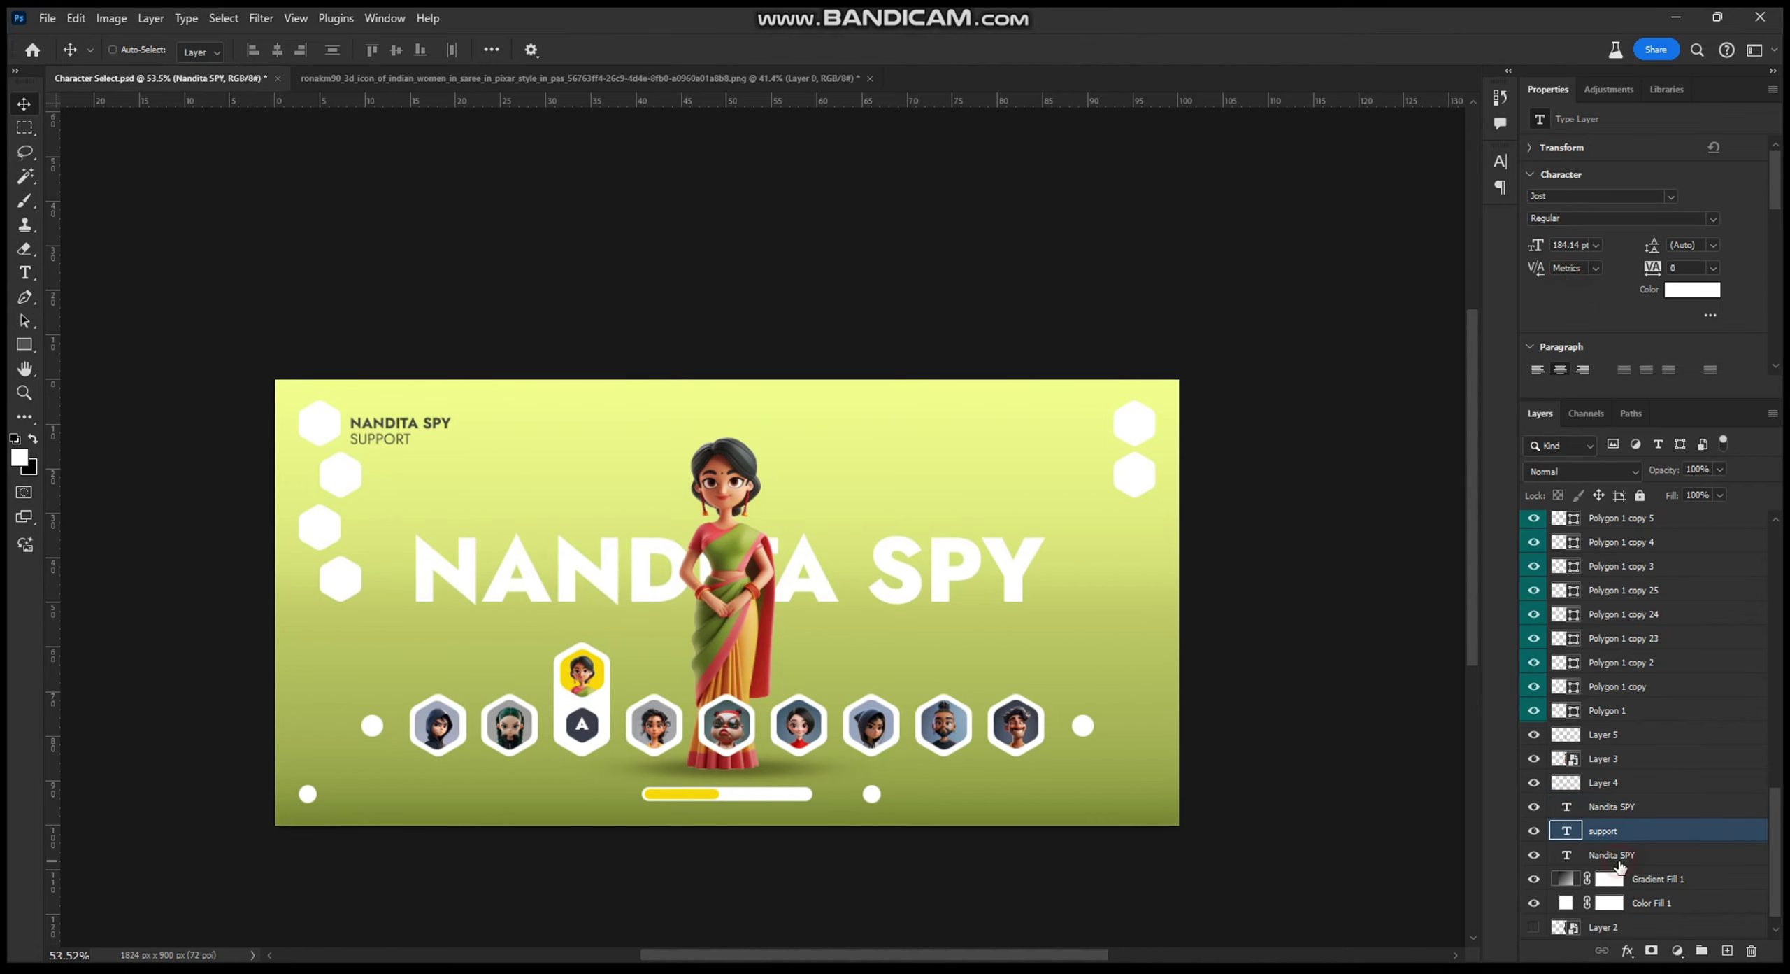
left_click_drag(560, 546, 564, 544)
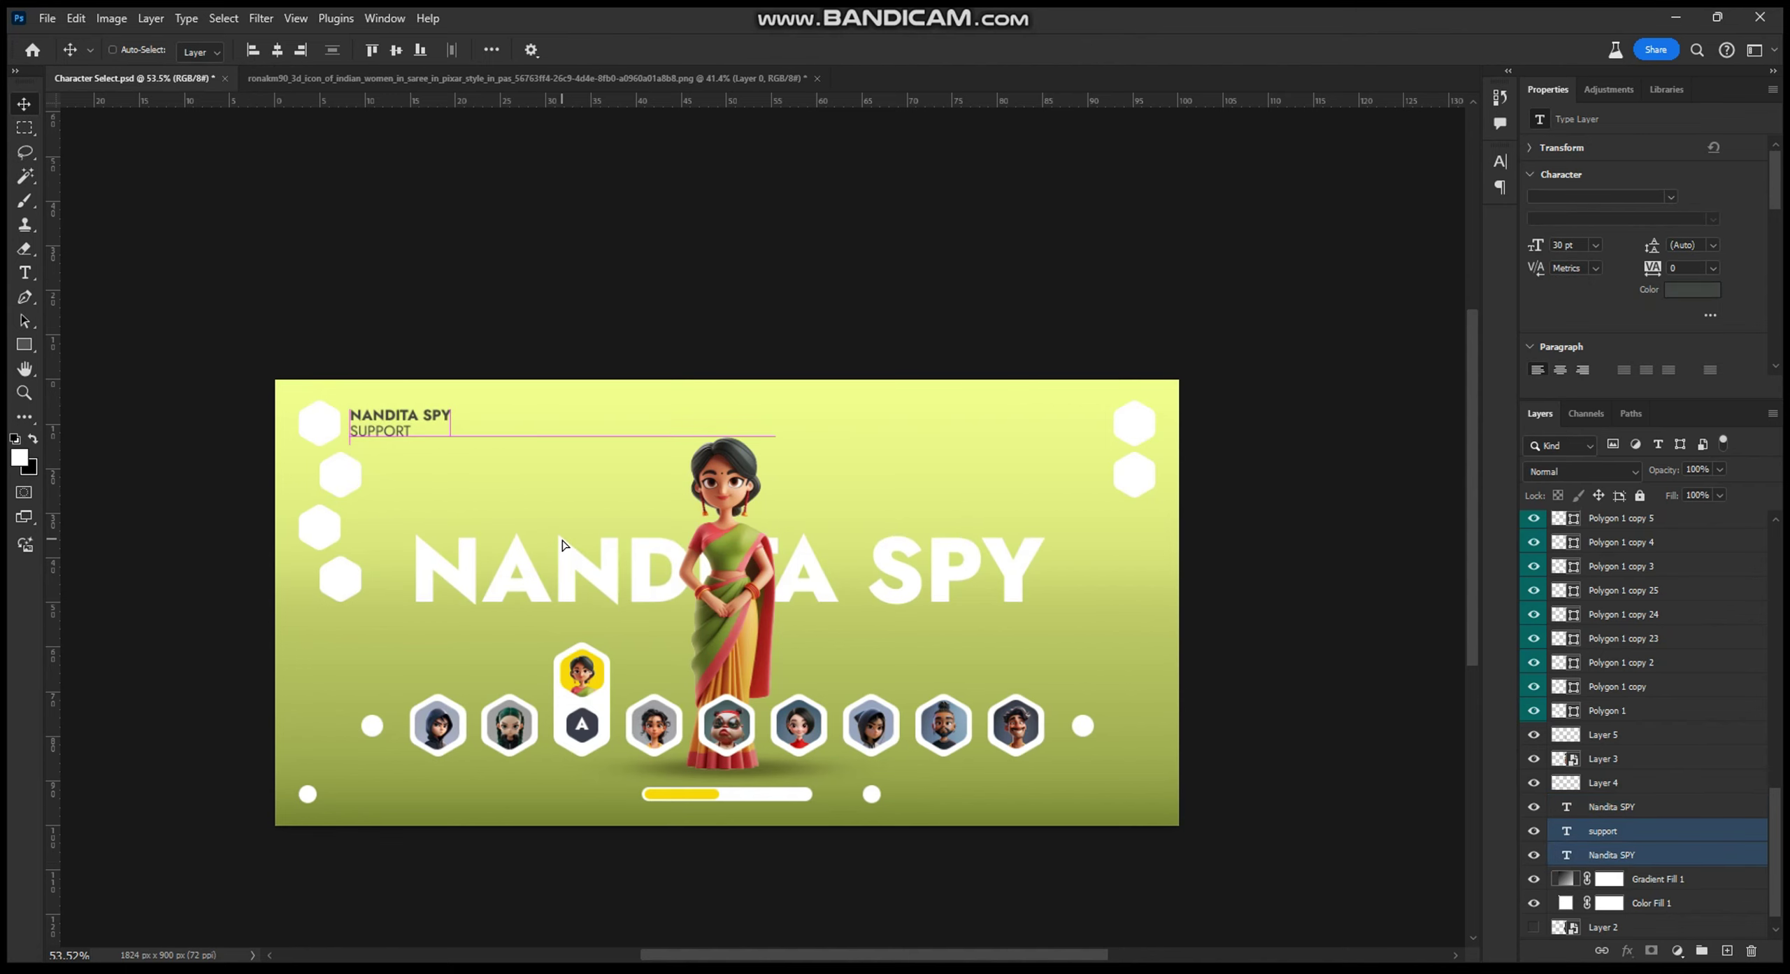
key("ctrl+t")
left_click_drag(455, 424, 429, 424)
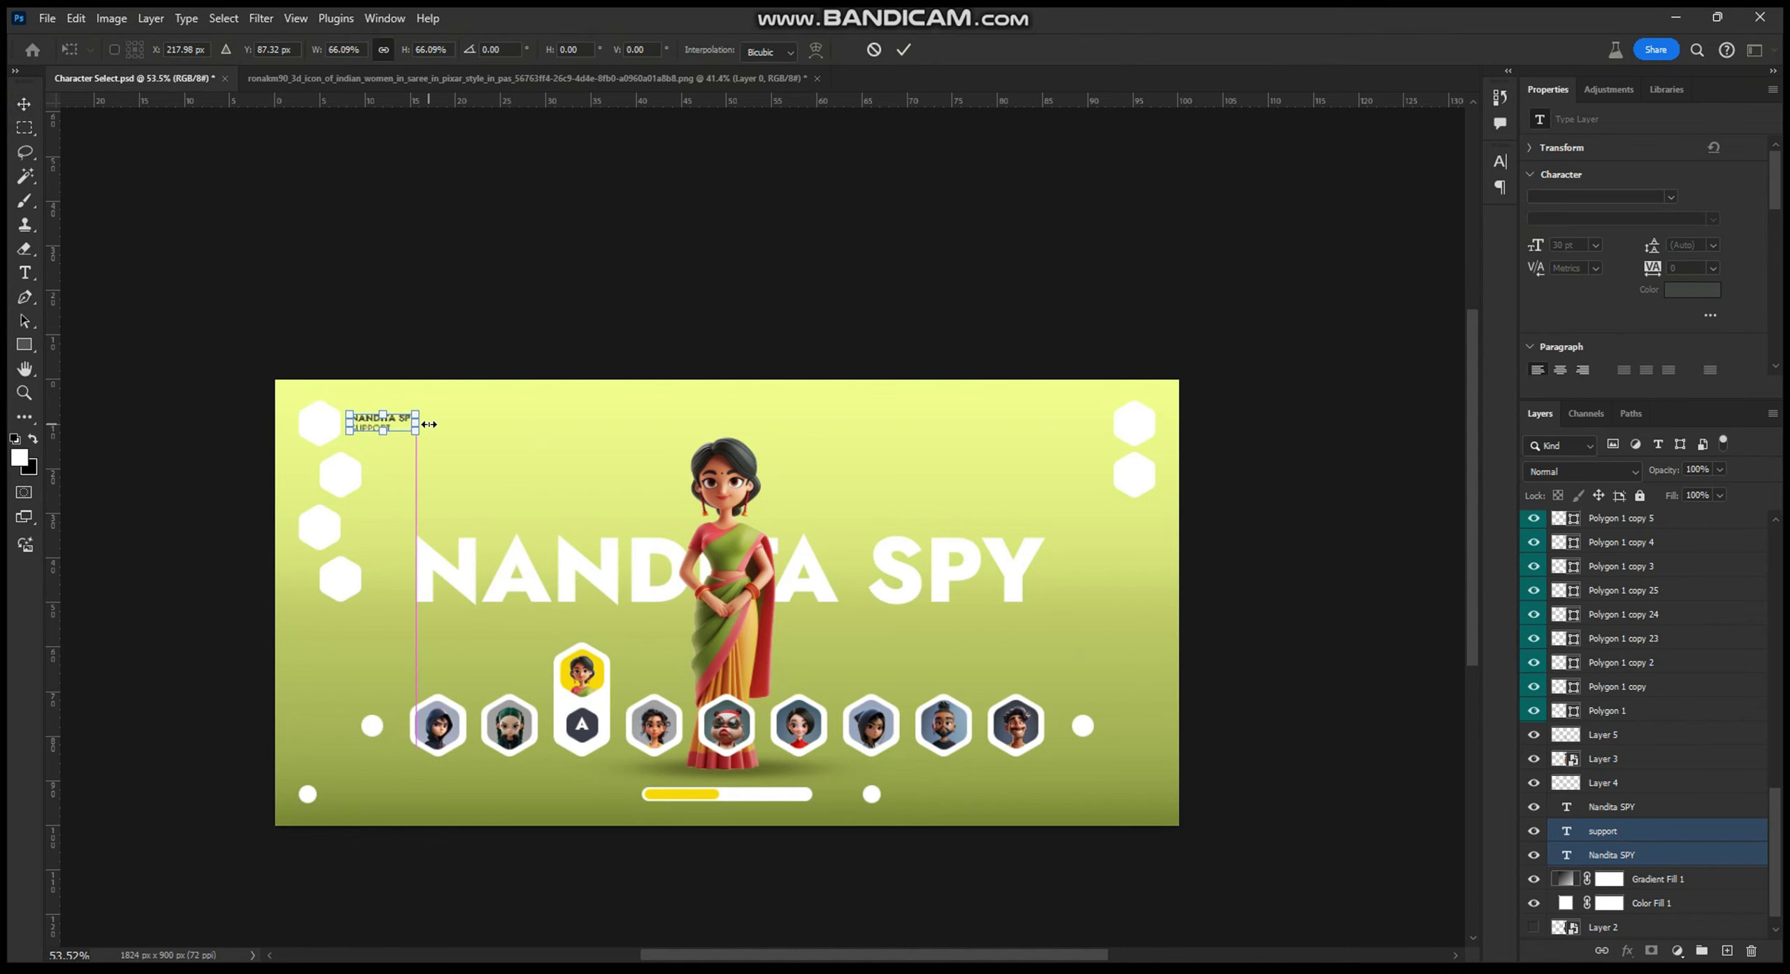
Step: Confirm the resize and raise the SUPPORT line's weight to bold
key("Return")
scroll(409, 423, "up", 3, "alt")
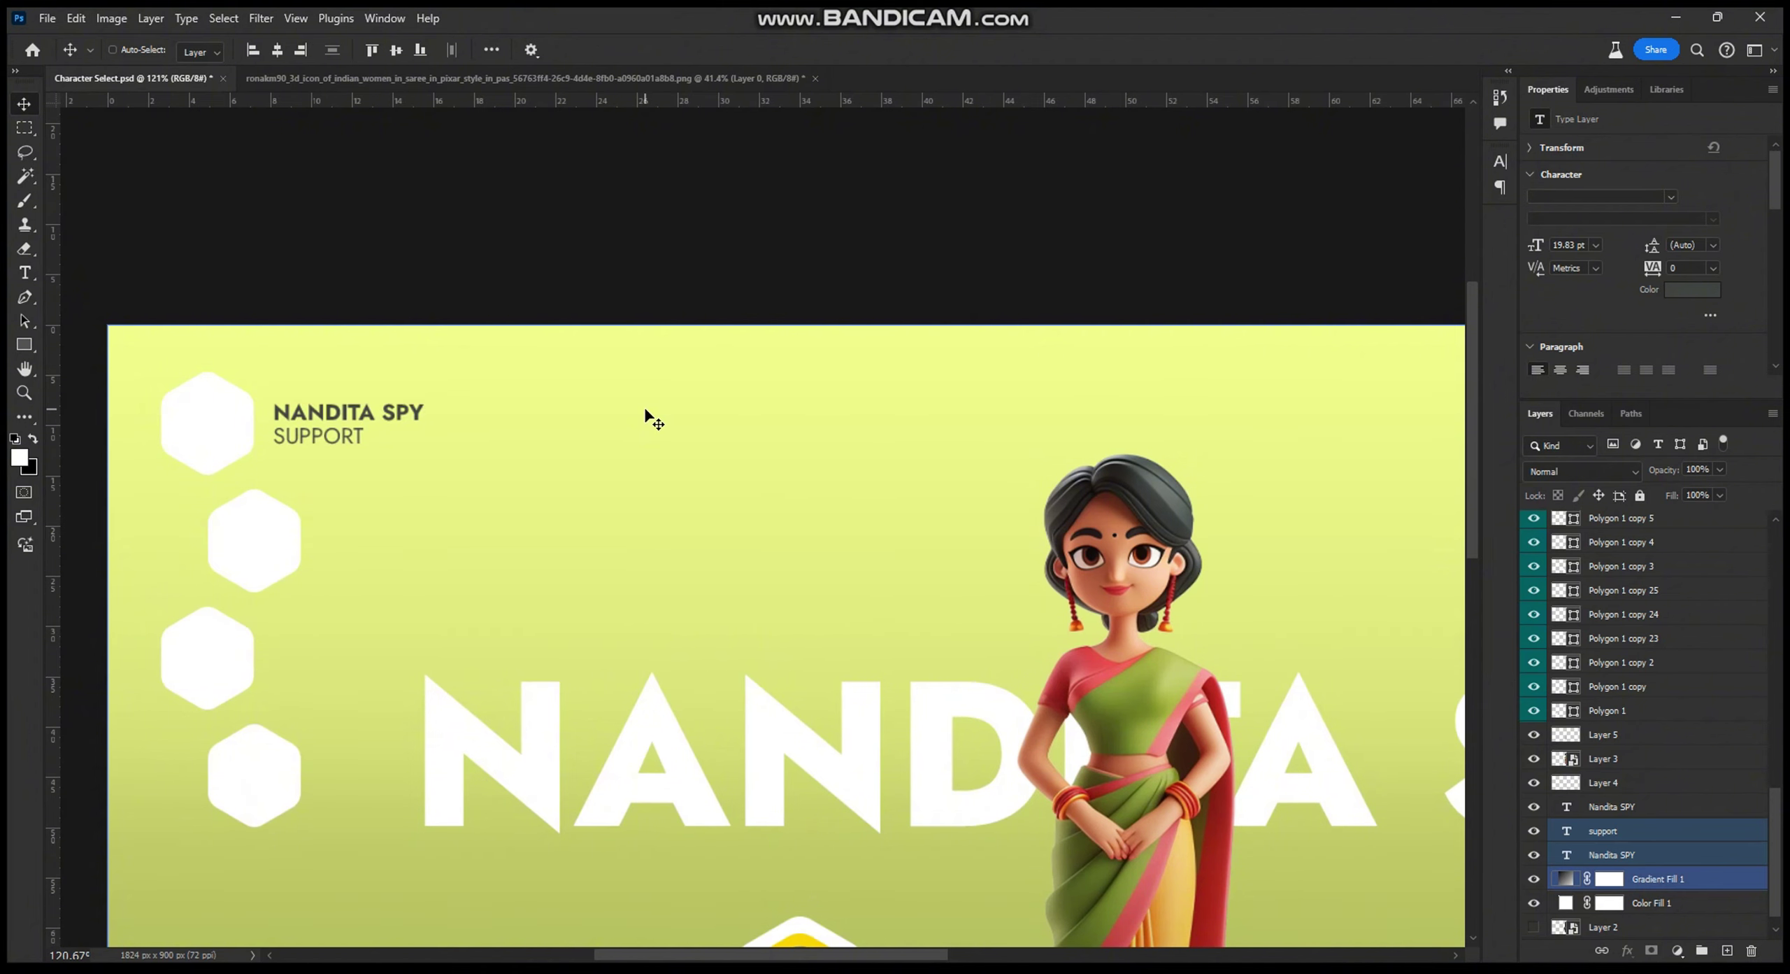
left_click(1609, 830)
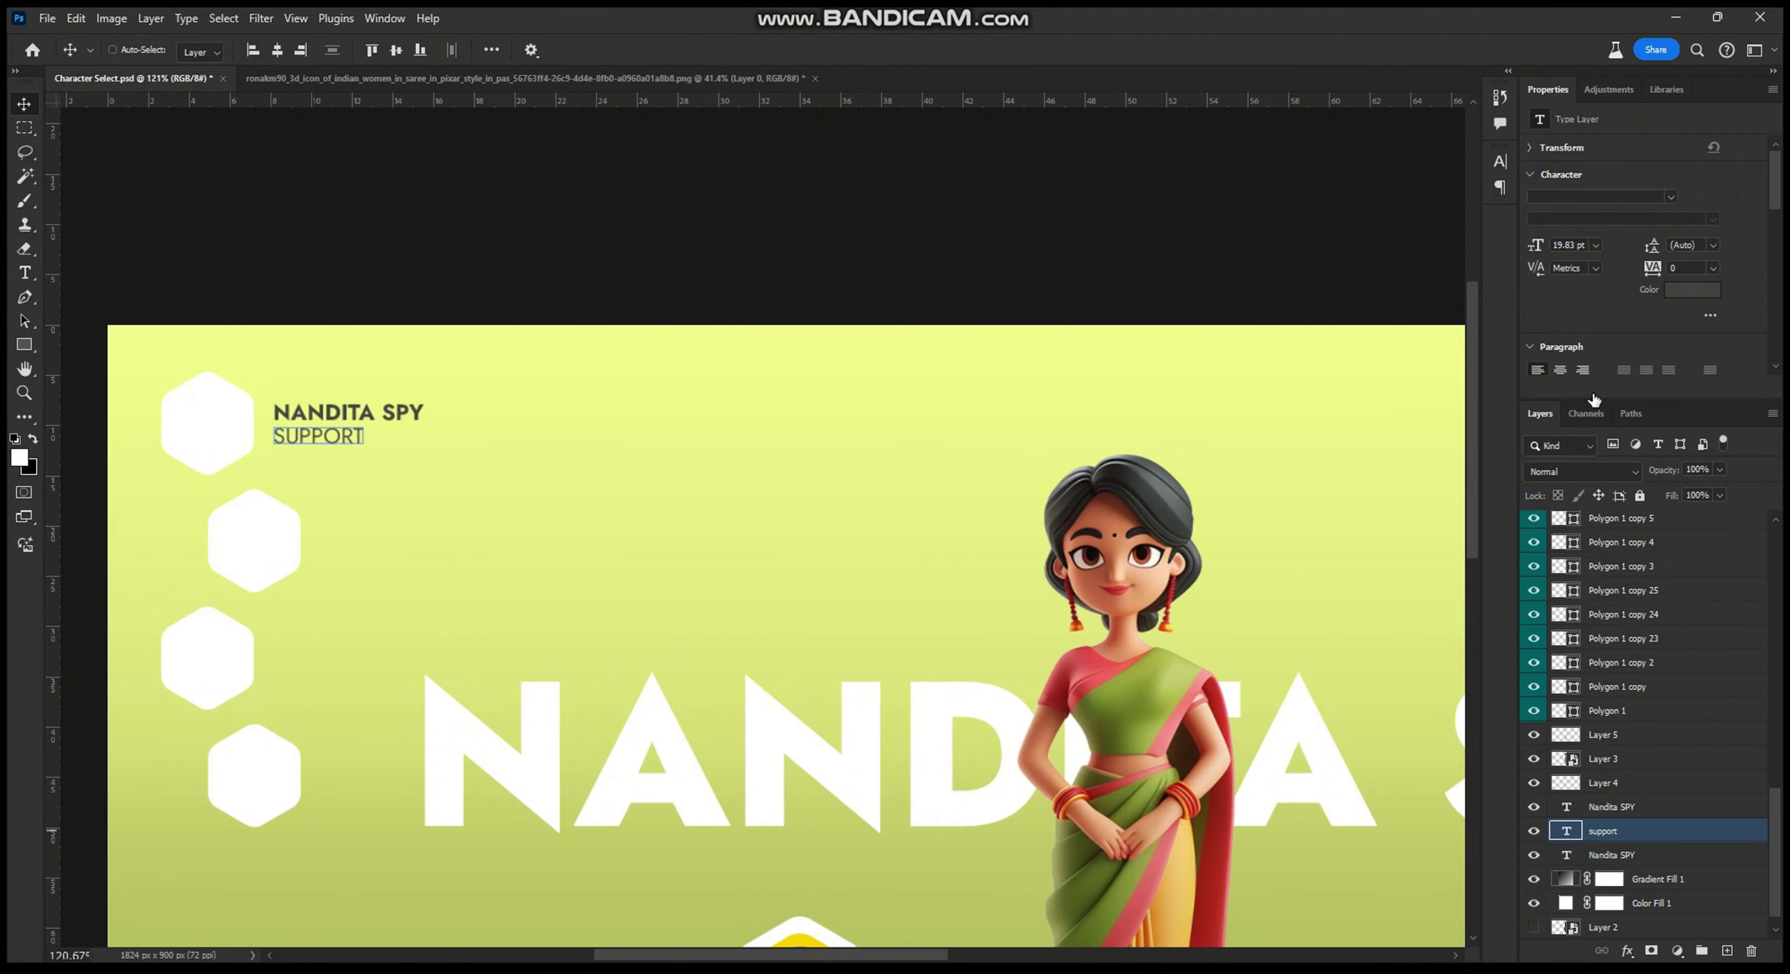
left_click(1566, 245)
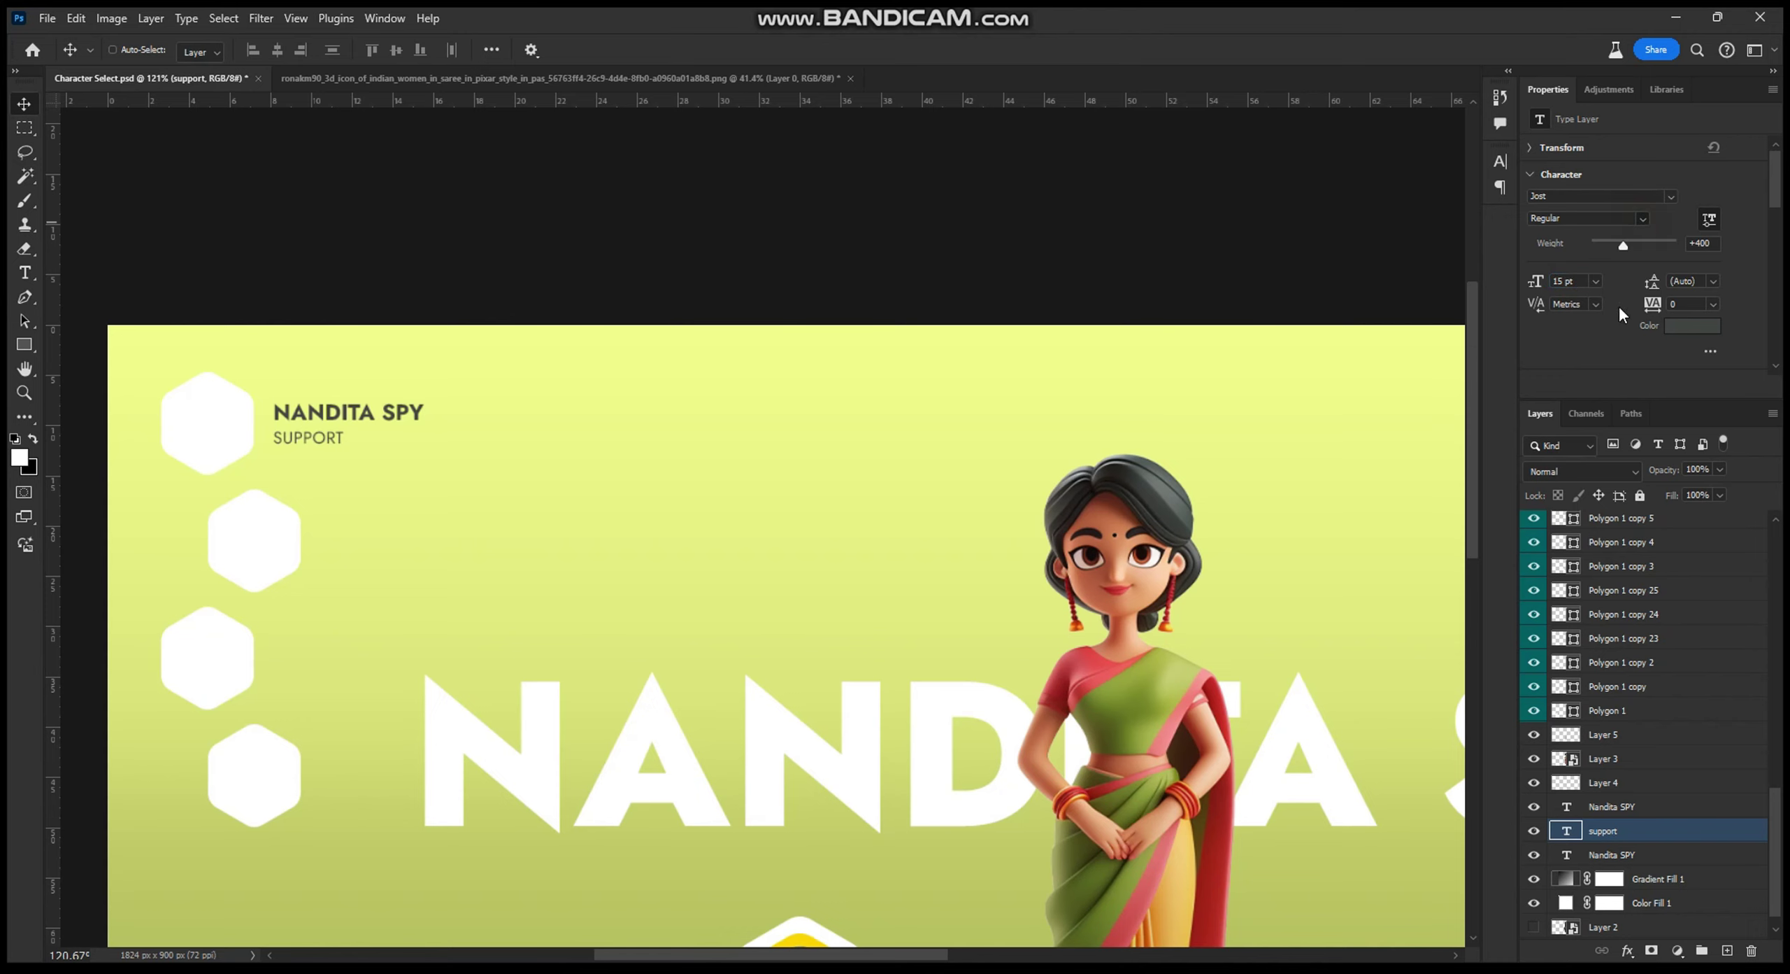
key("alt+bracketright")
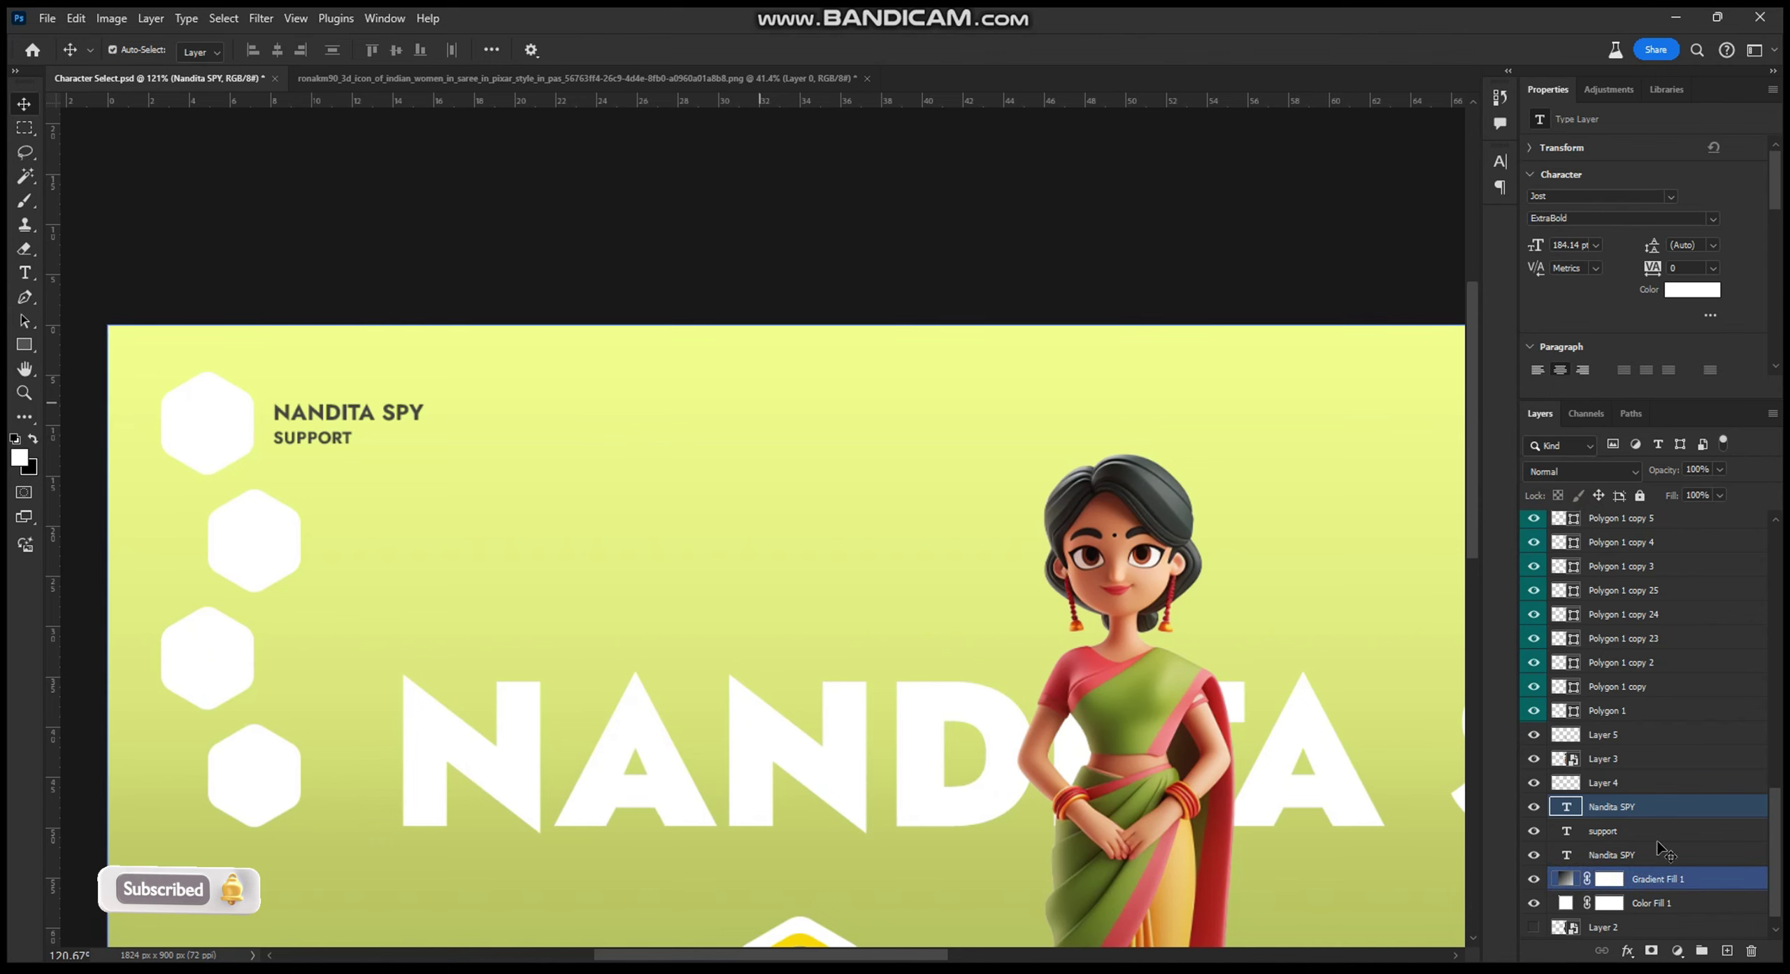
Step: Select the NANDITA SPY label layer and undo an accidental nudge of it
key("alt+bracketleft")
key("alt+bracketleft")
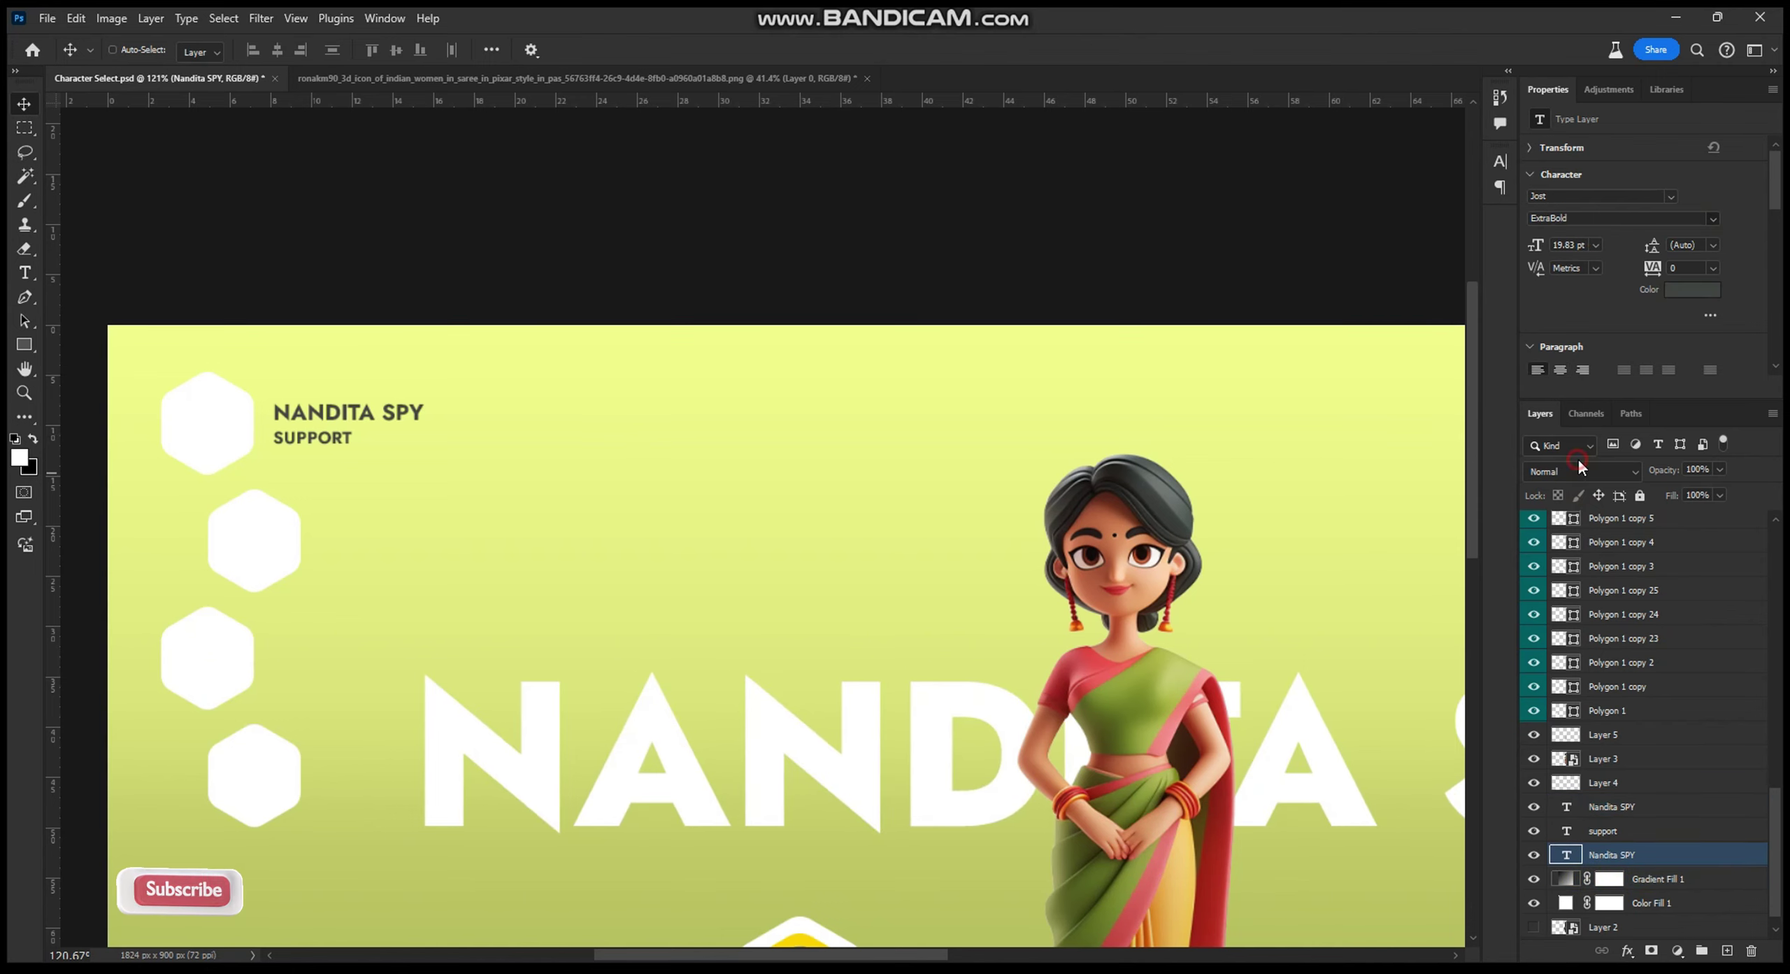
left_click_drag(603, 405, 605, 408)
key("ctrl+z")
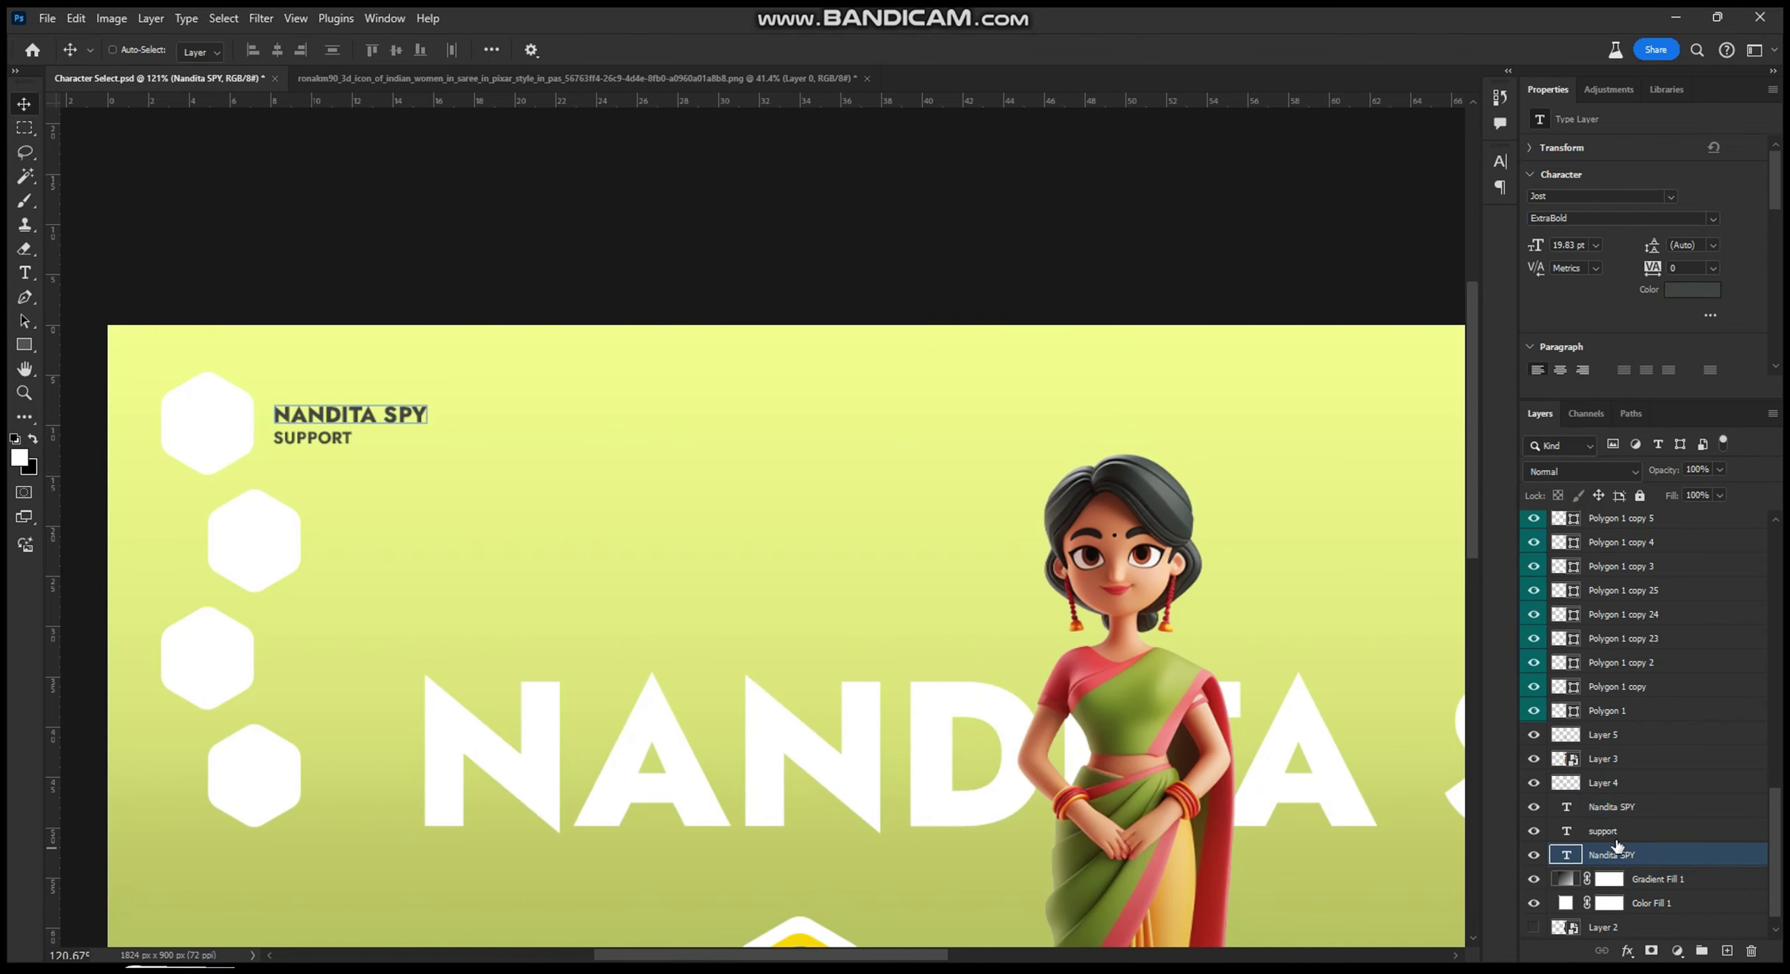
key("ctrl+z")
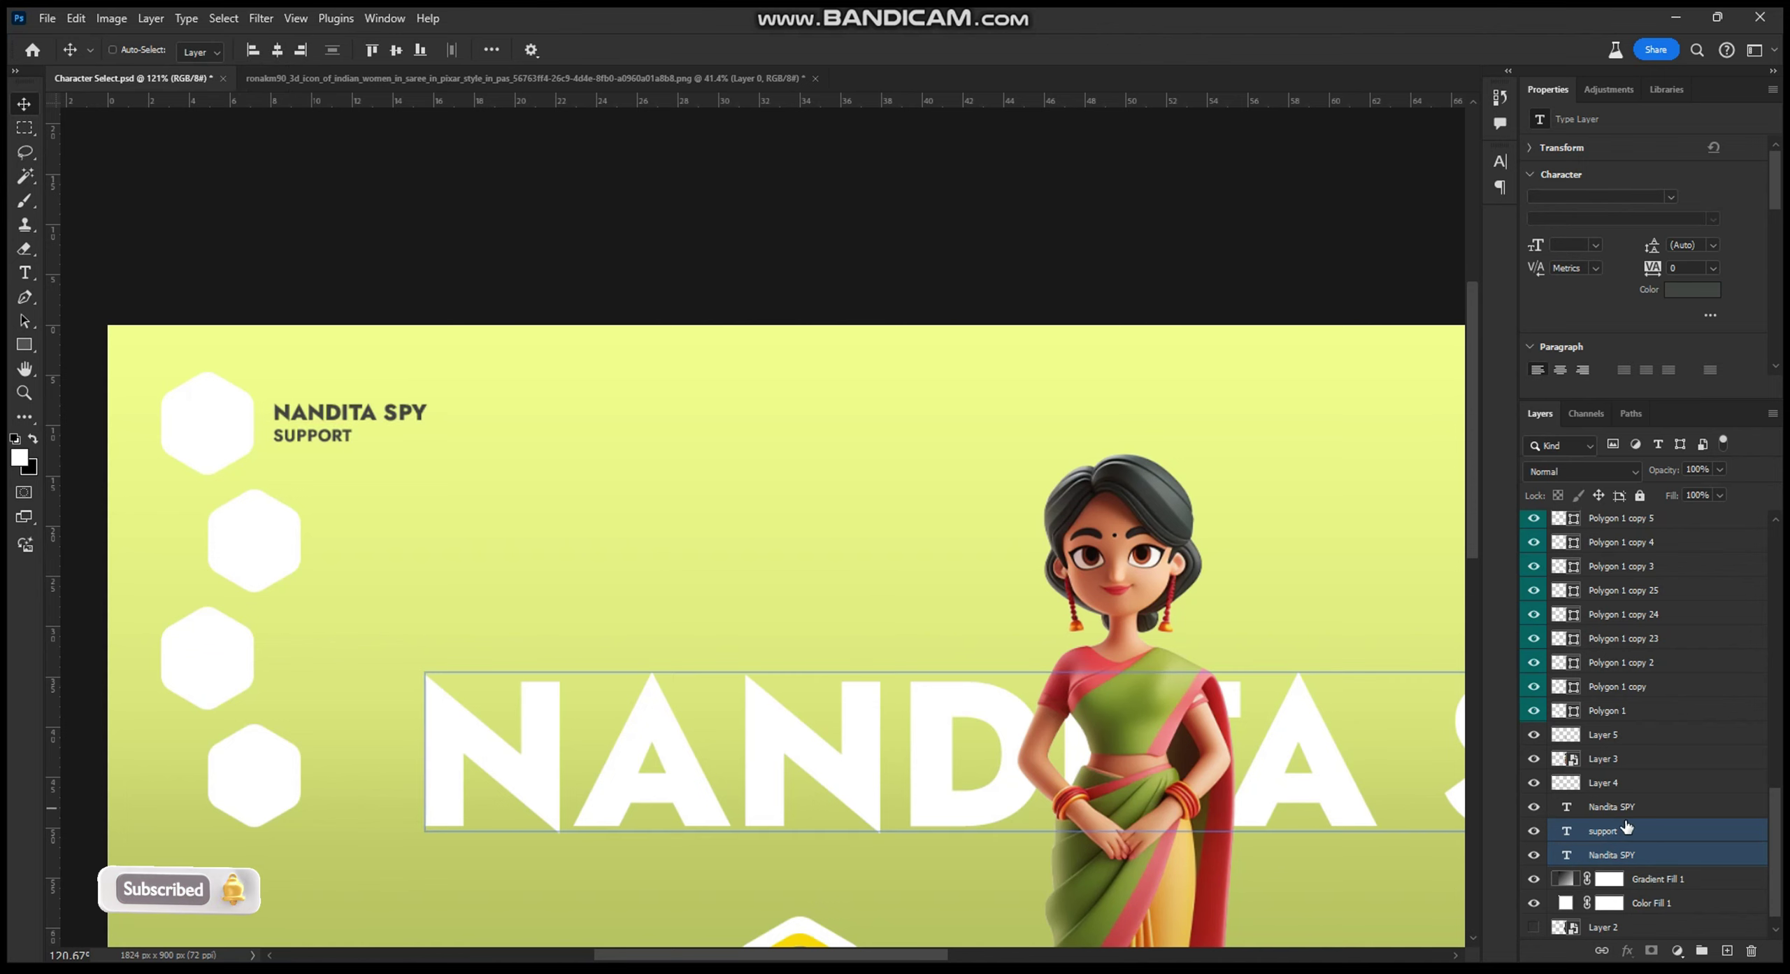
key("ctrl+z")
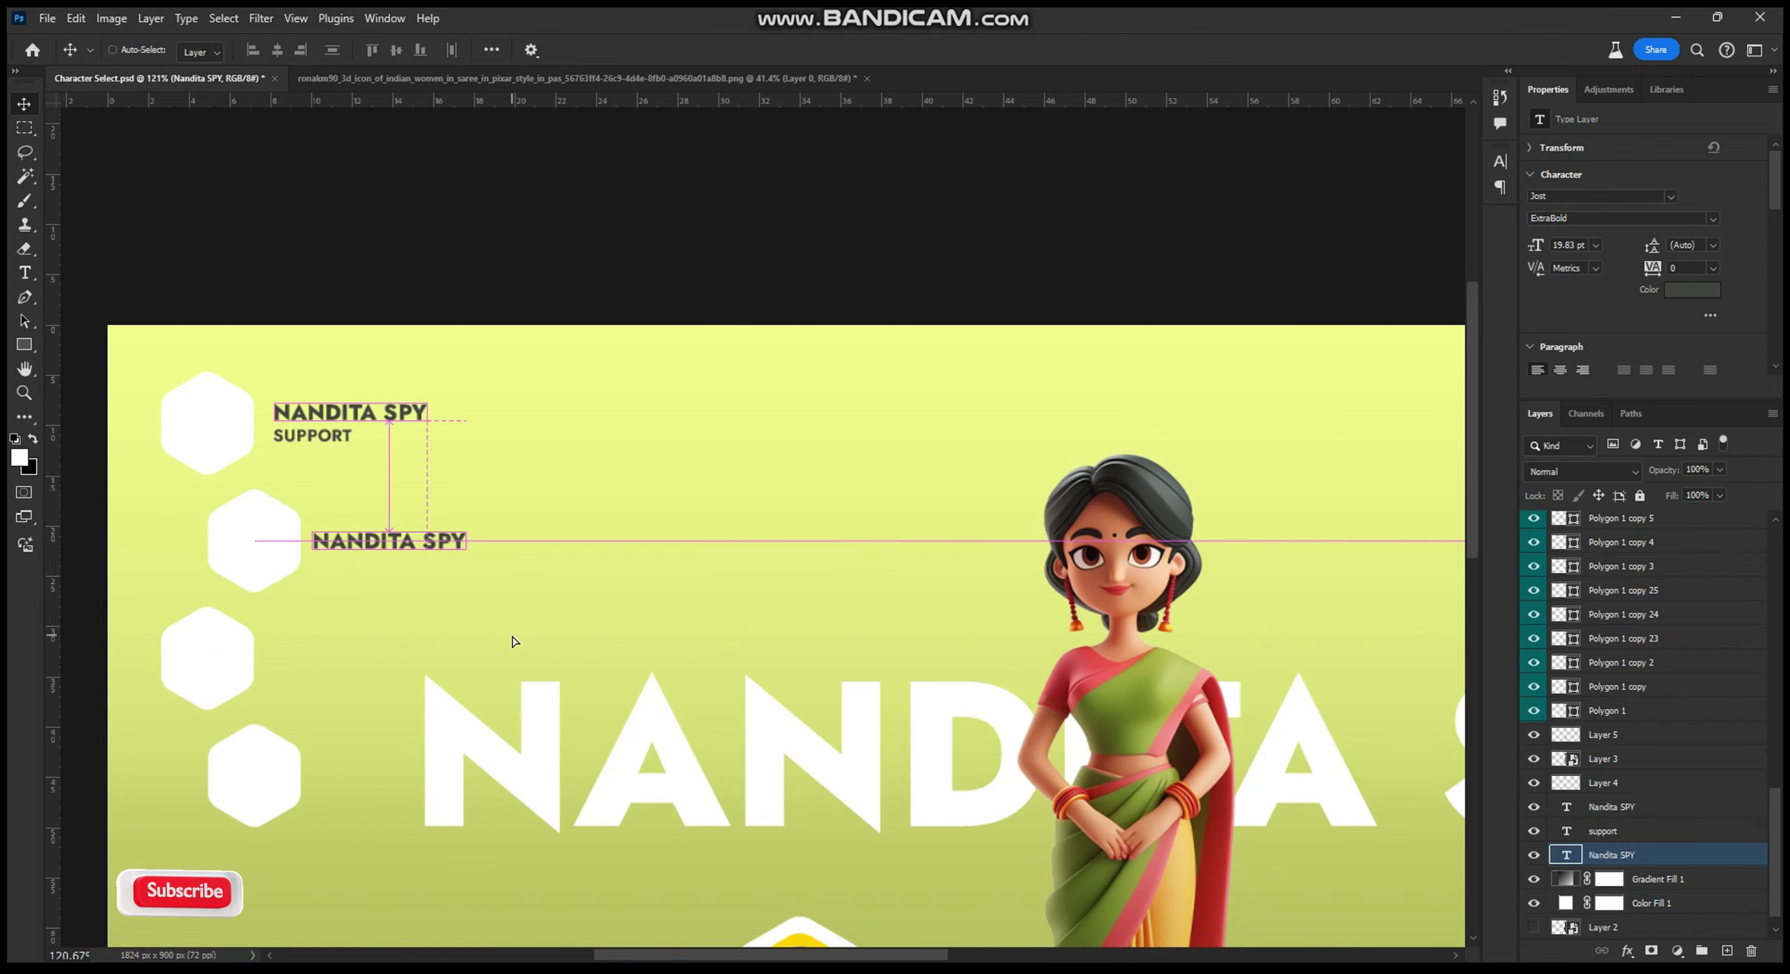
Step: Copy the label beside the second hexagon and retype it as FIRST AID
left_click_drag(512, 625, 511, 640)
key("Return")
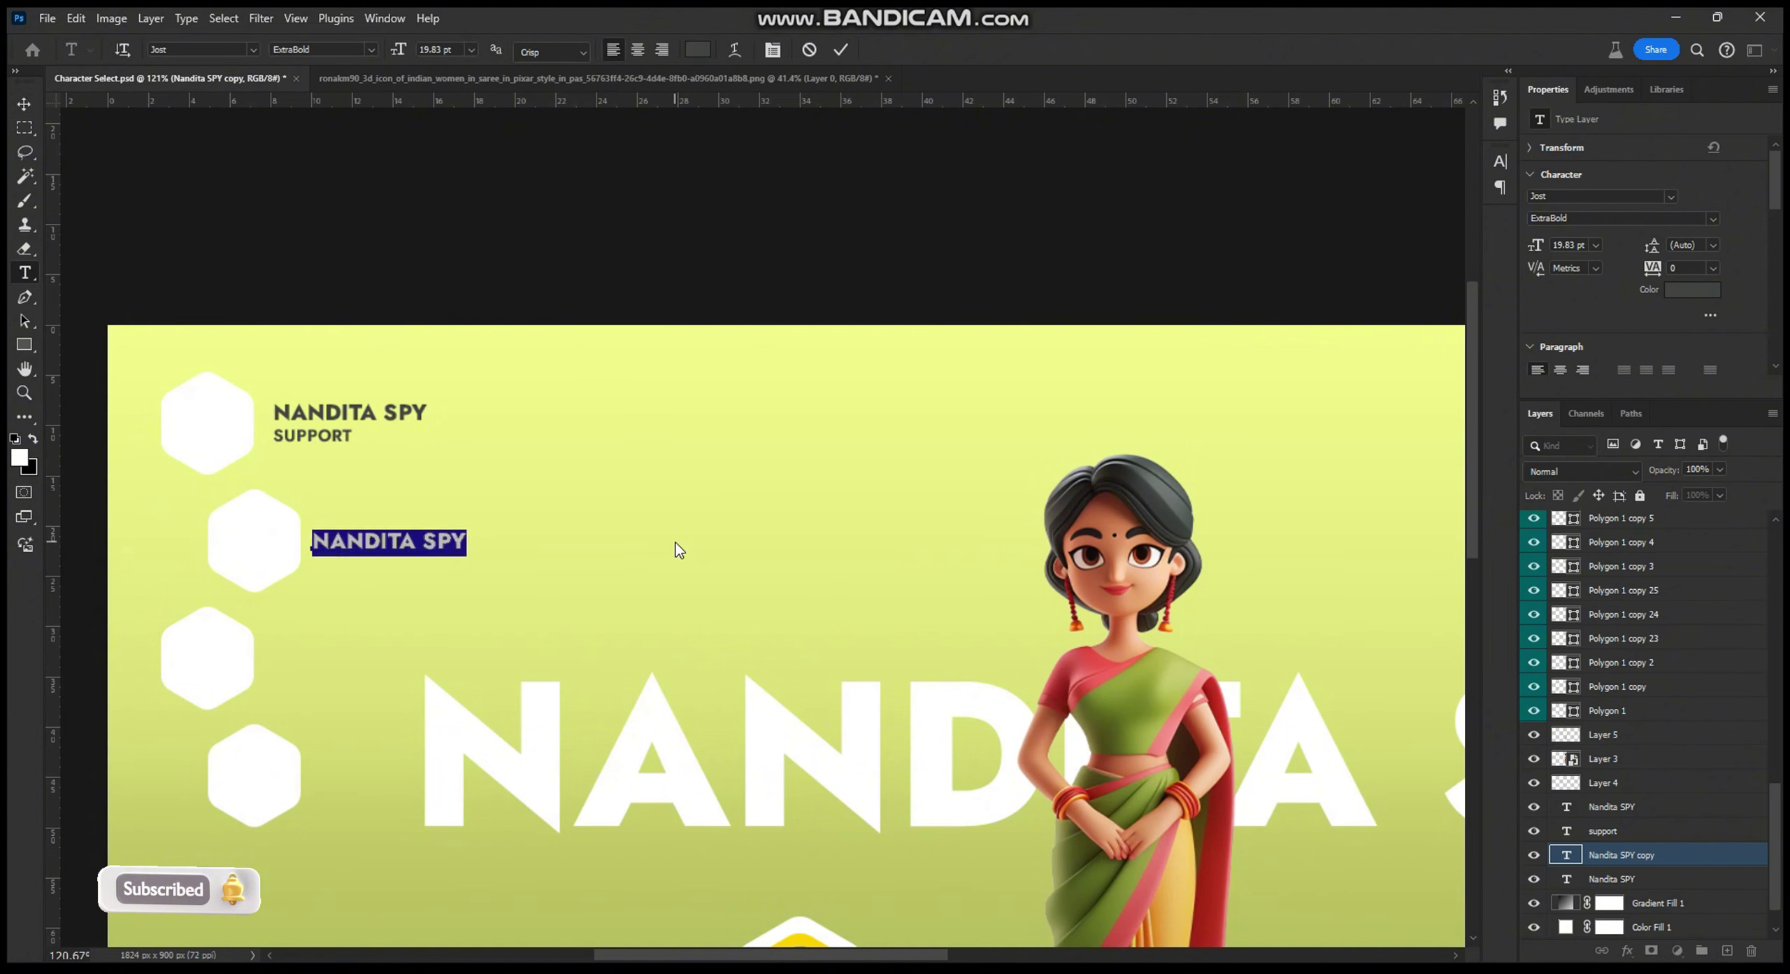
type("FIRST AID")
key("ctrl+Return")
key("v")
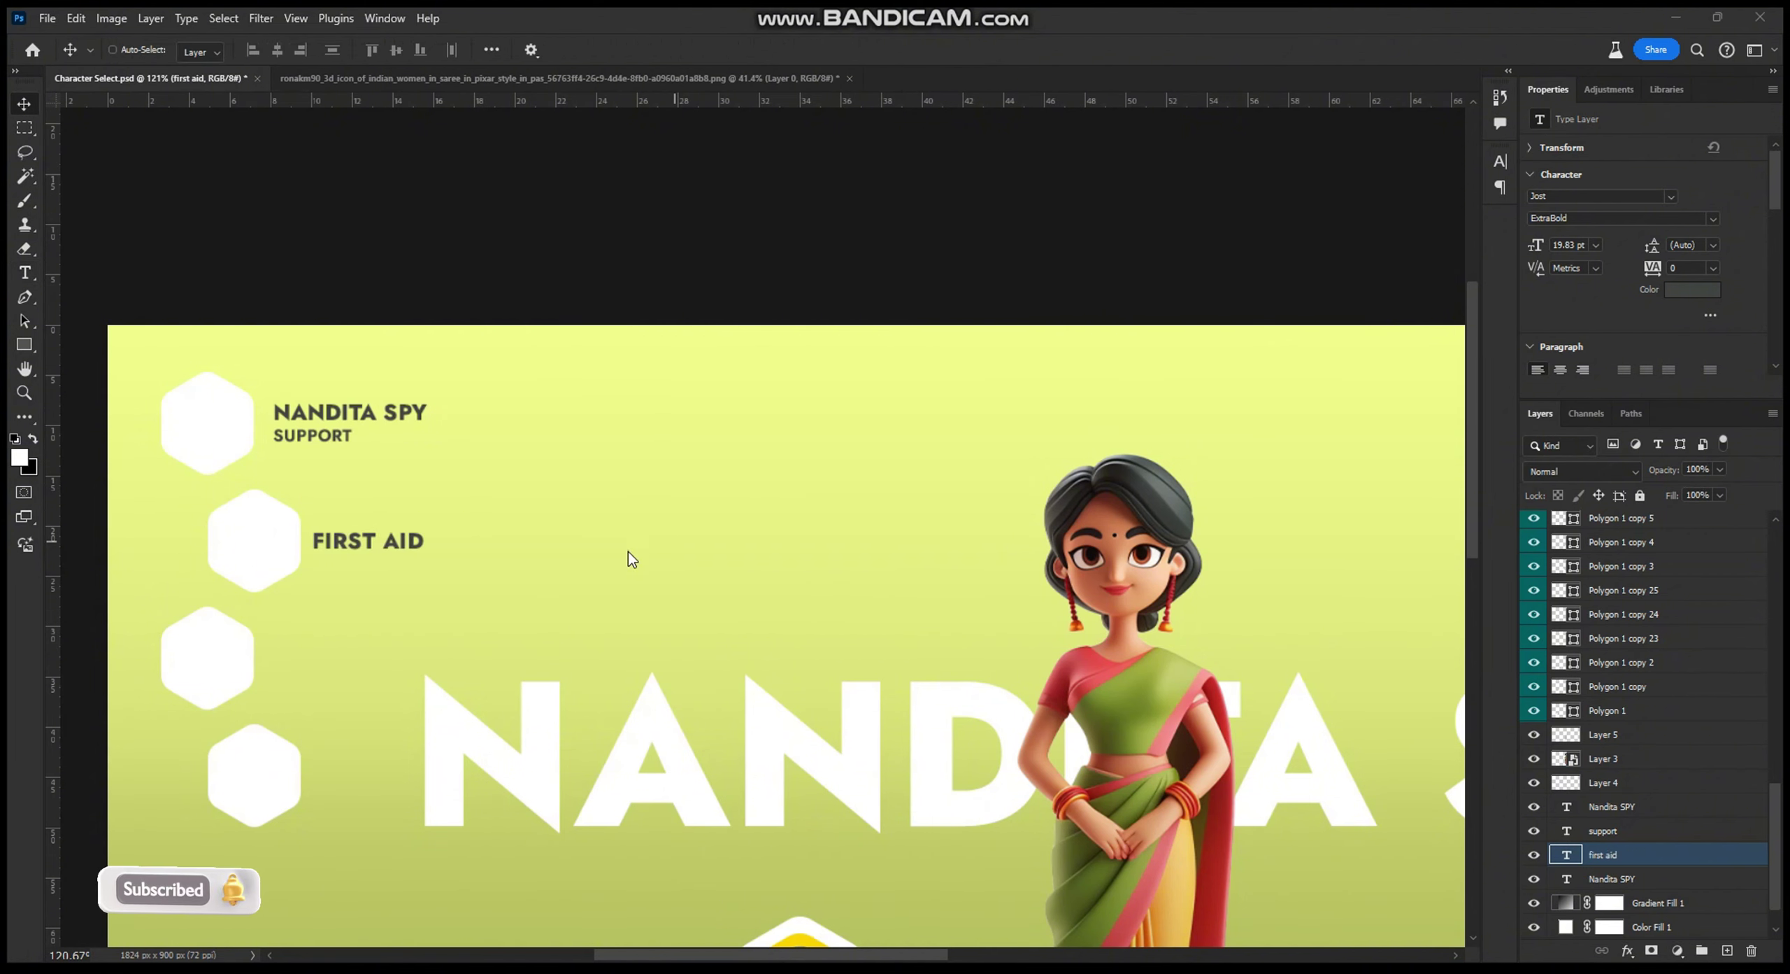
left_click_drag(512, 546, 470, 663)
key("ctrl")
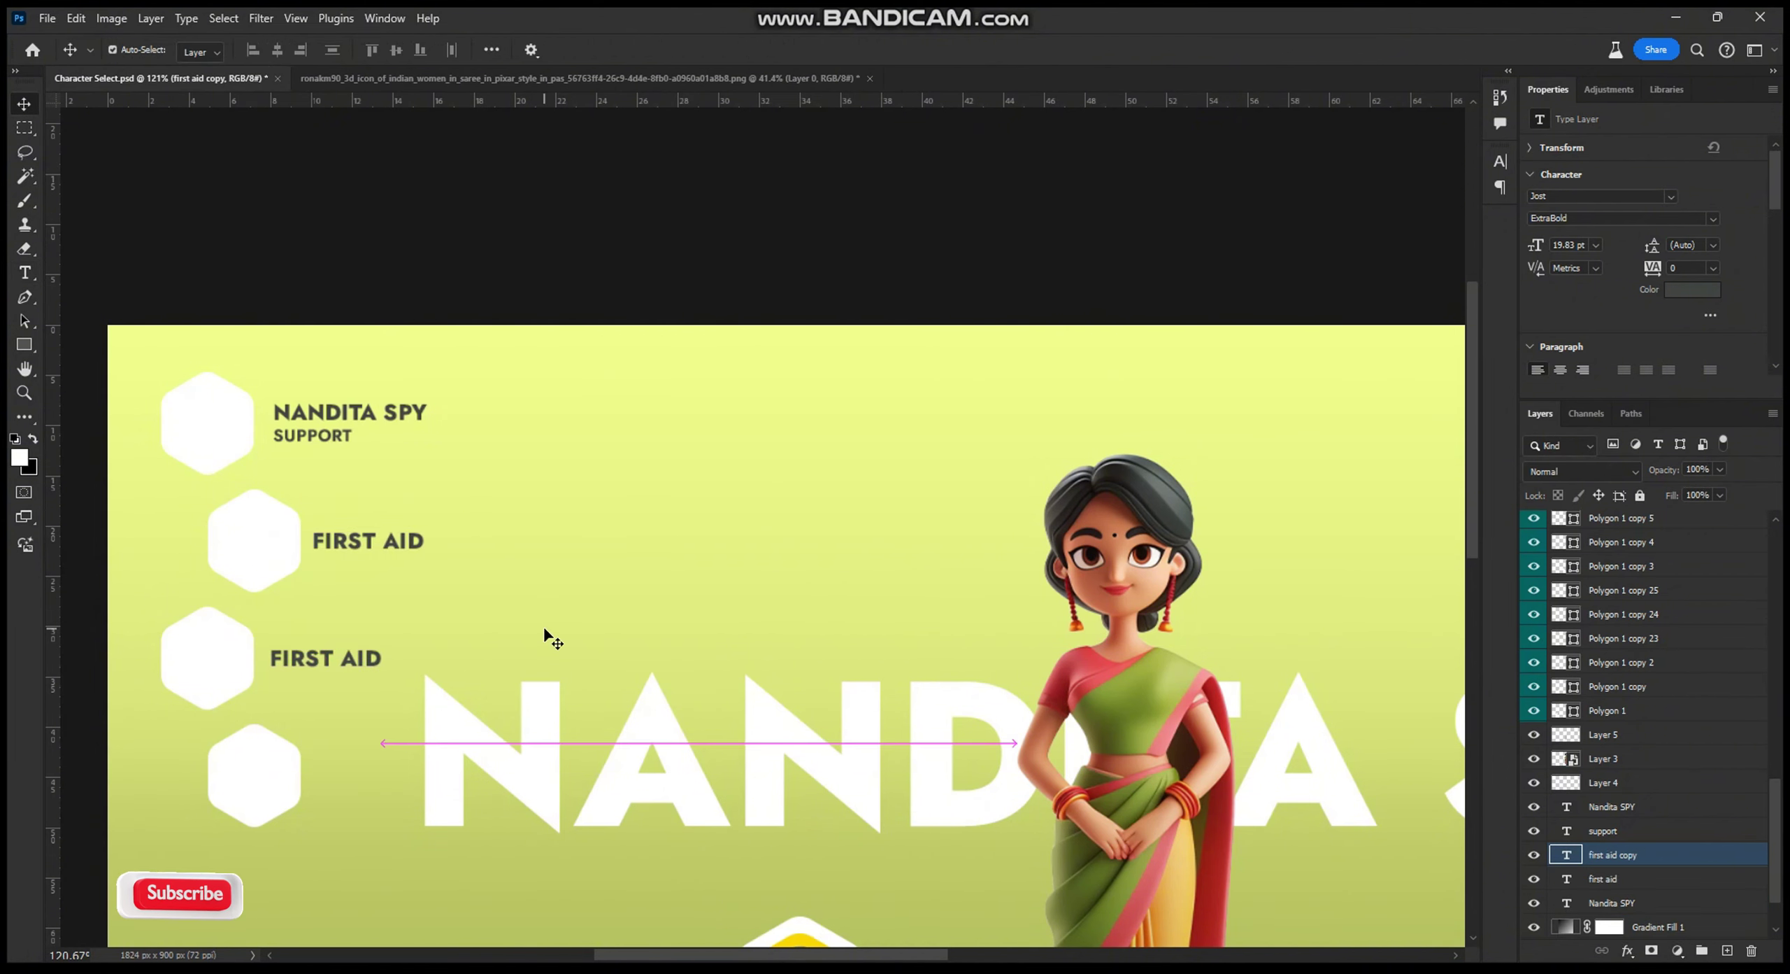
key("ctrl+z")
Step: Place a copy of the NANDITA SPY / SUPPORT layers beside the third hexagon
left_click(1603, 830, "ctrl")
left_click(1612, 878, "ctrl")
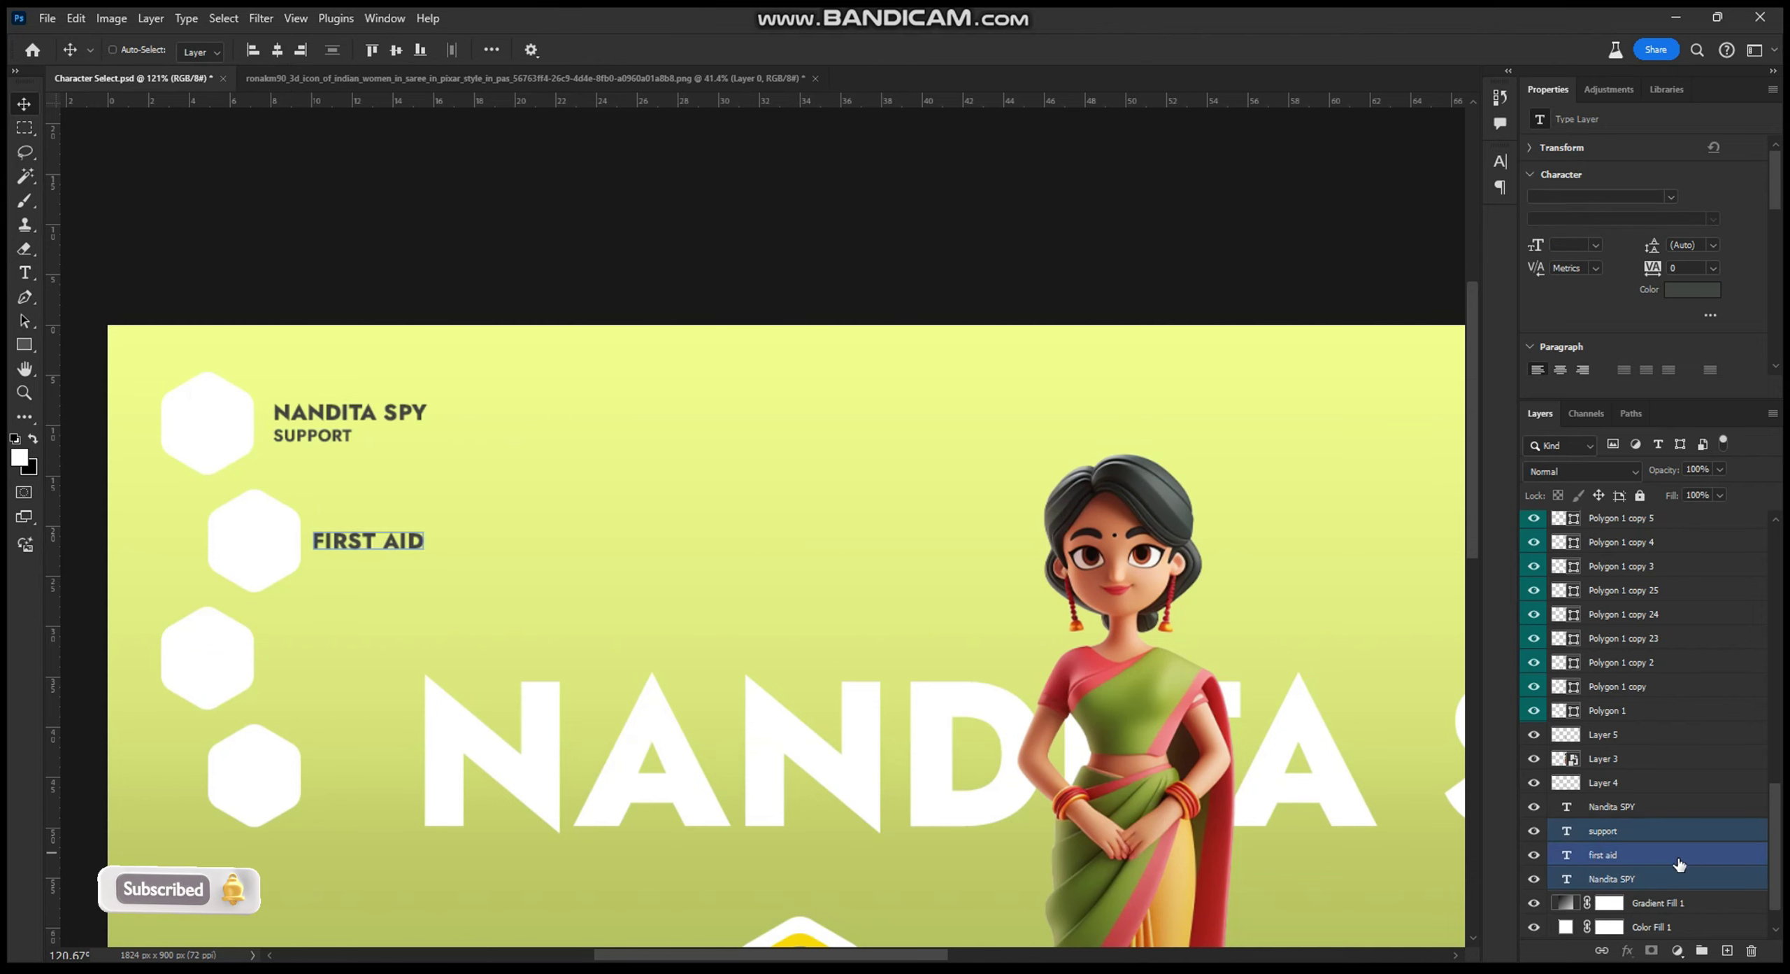
left_click(1657, 902, "ctrl")
left_click(1657, 902, "ctrl")
mouse_move(1603, 830)
left_mouse_down()
mouse_move(1621, 878)
mouse_move(1621, 820)
left_mouse_up()
left_click_drag(417, 436, 417, 670)
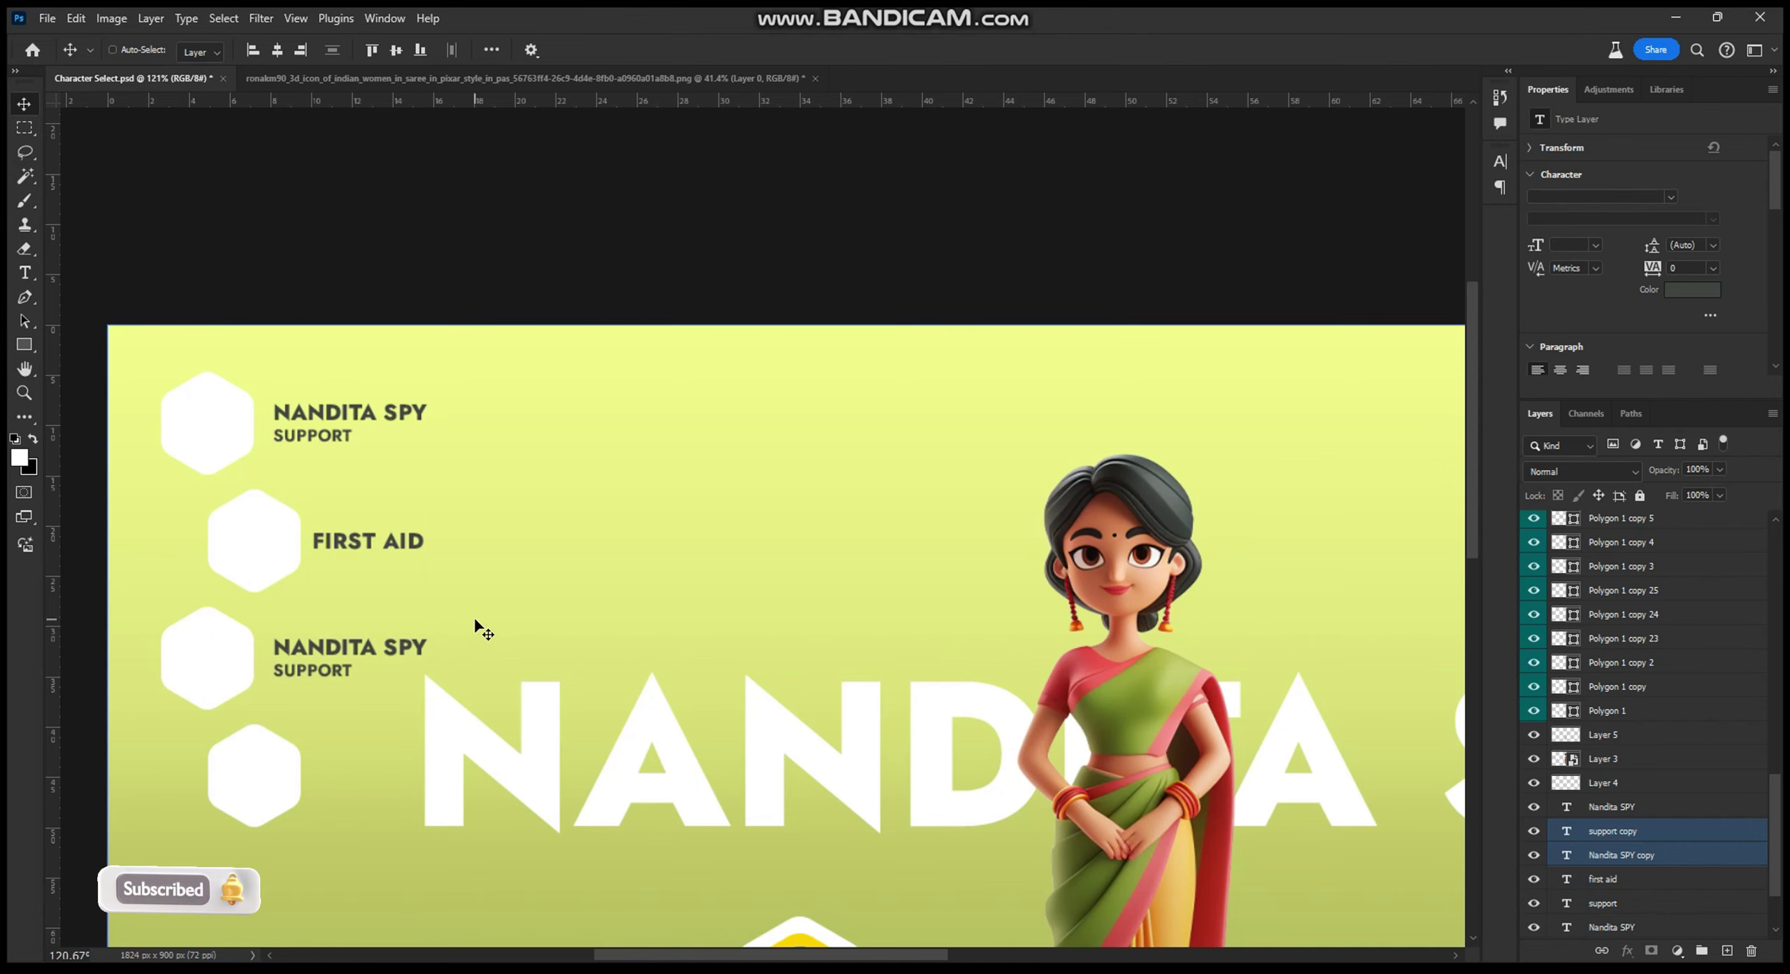
Step: Scale the big NANDITA title down to about 75%
left_click(679, 751, "ctrl")
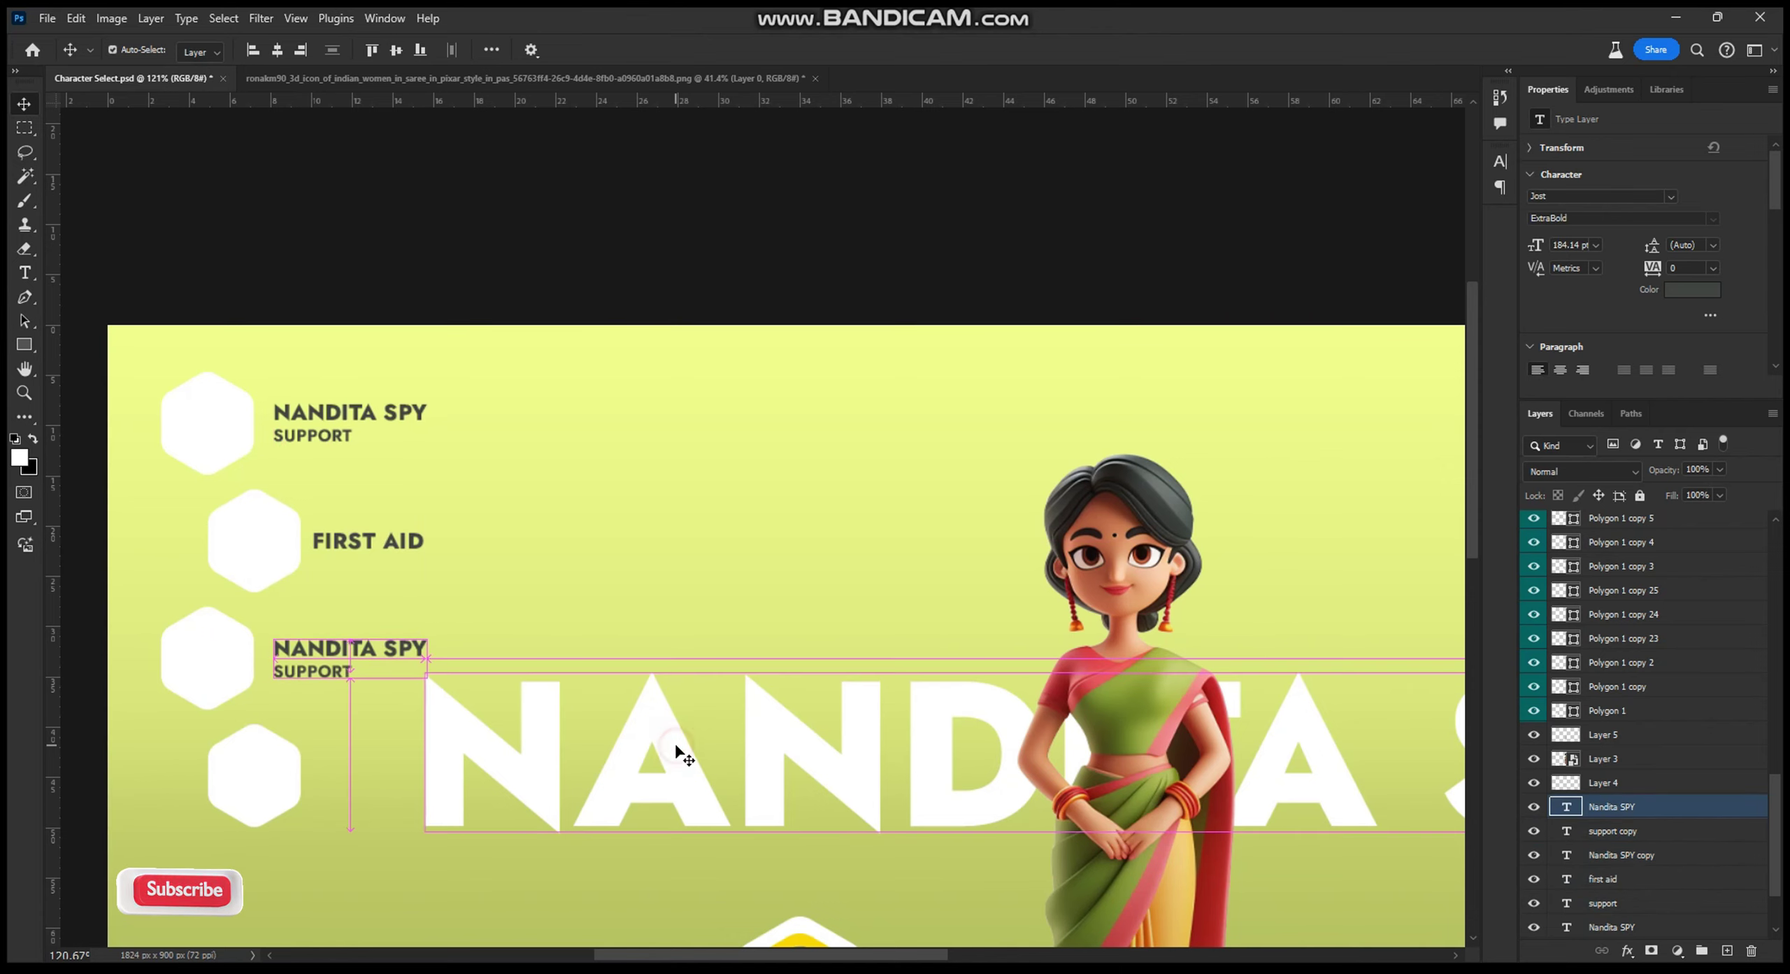
key("ctrl+t")
left_click_drag(414, 653, 588, 681)
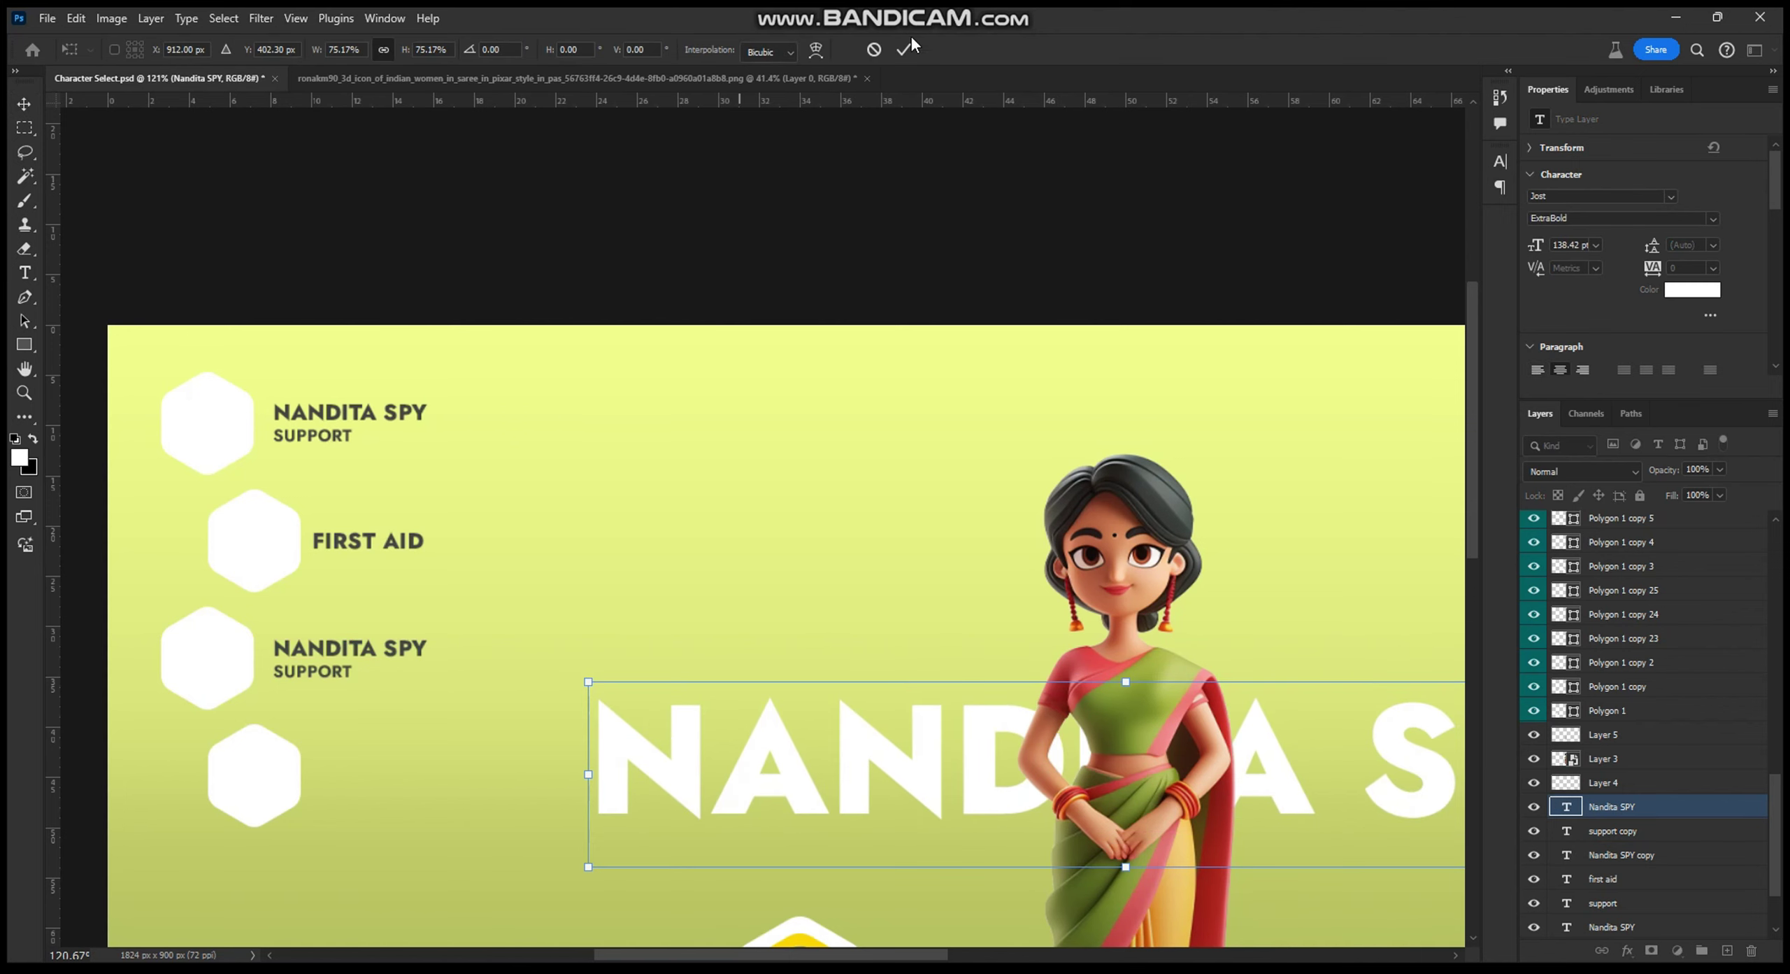
Step: Retype the third-hexagon label as SHIELD with an ULTIMATE subtitle
left_click(414, 651, "ctrl")
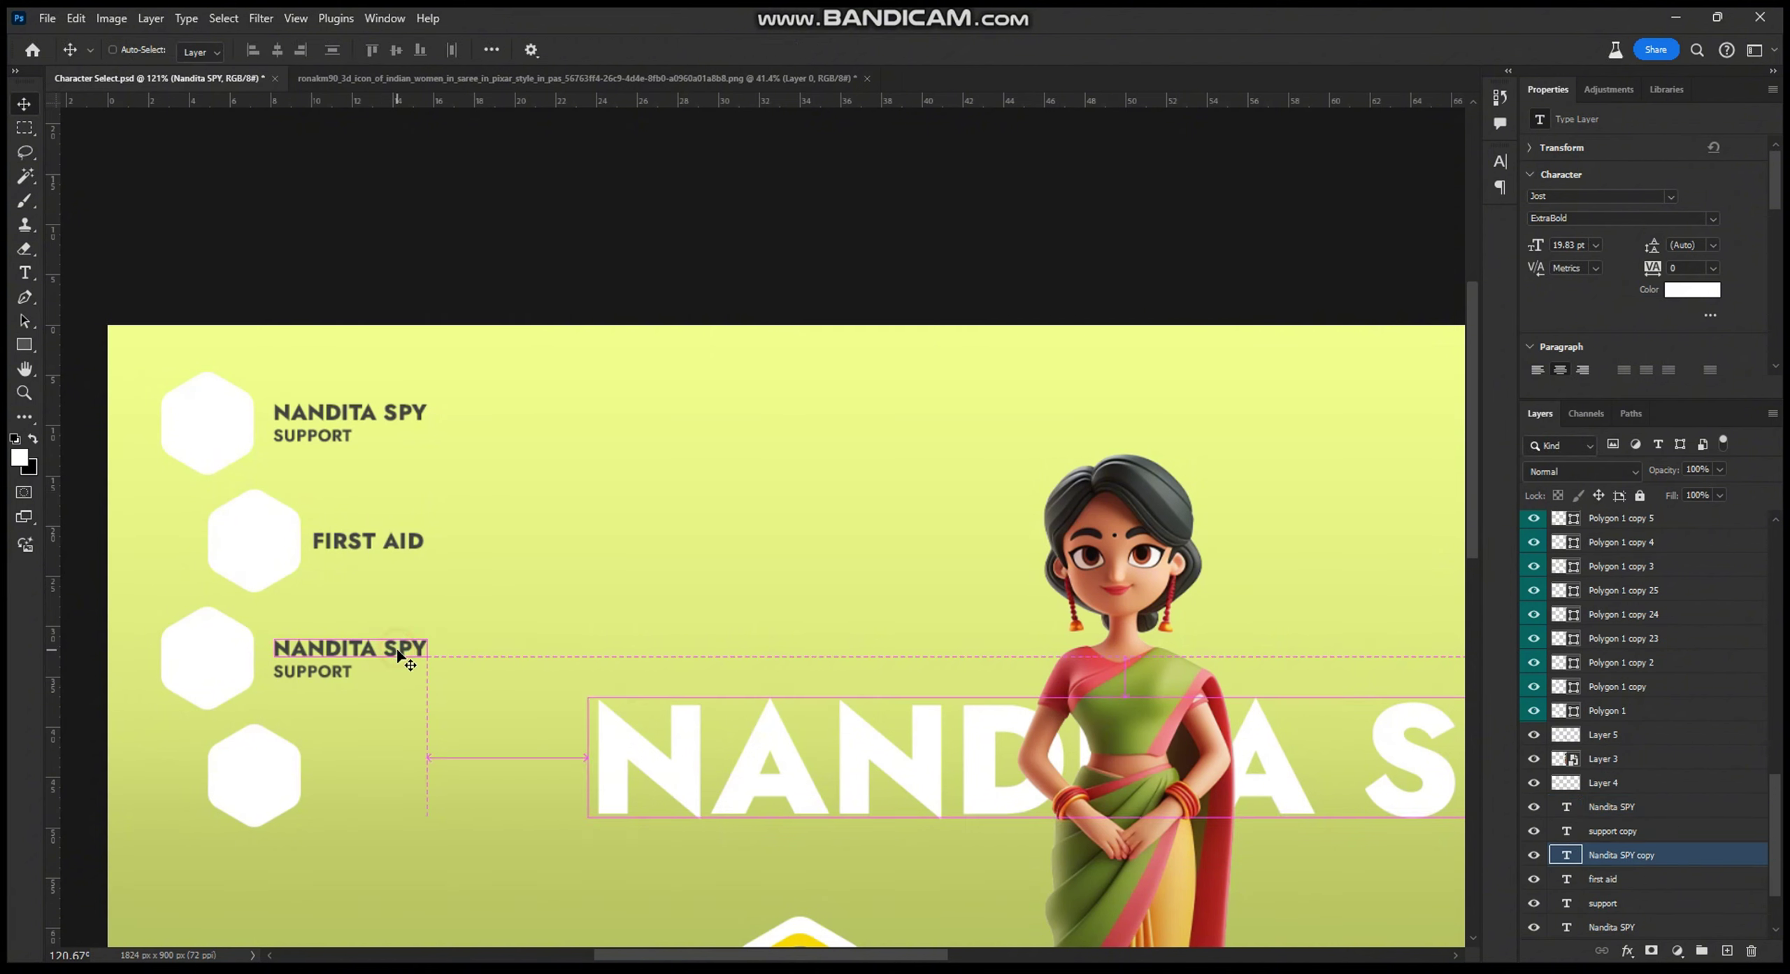
double_click(392, 647)
type("SHI")
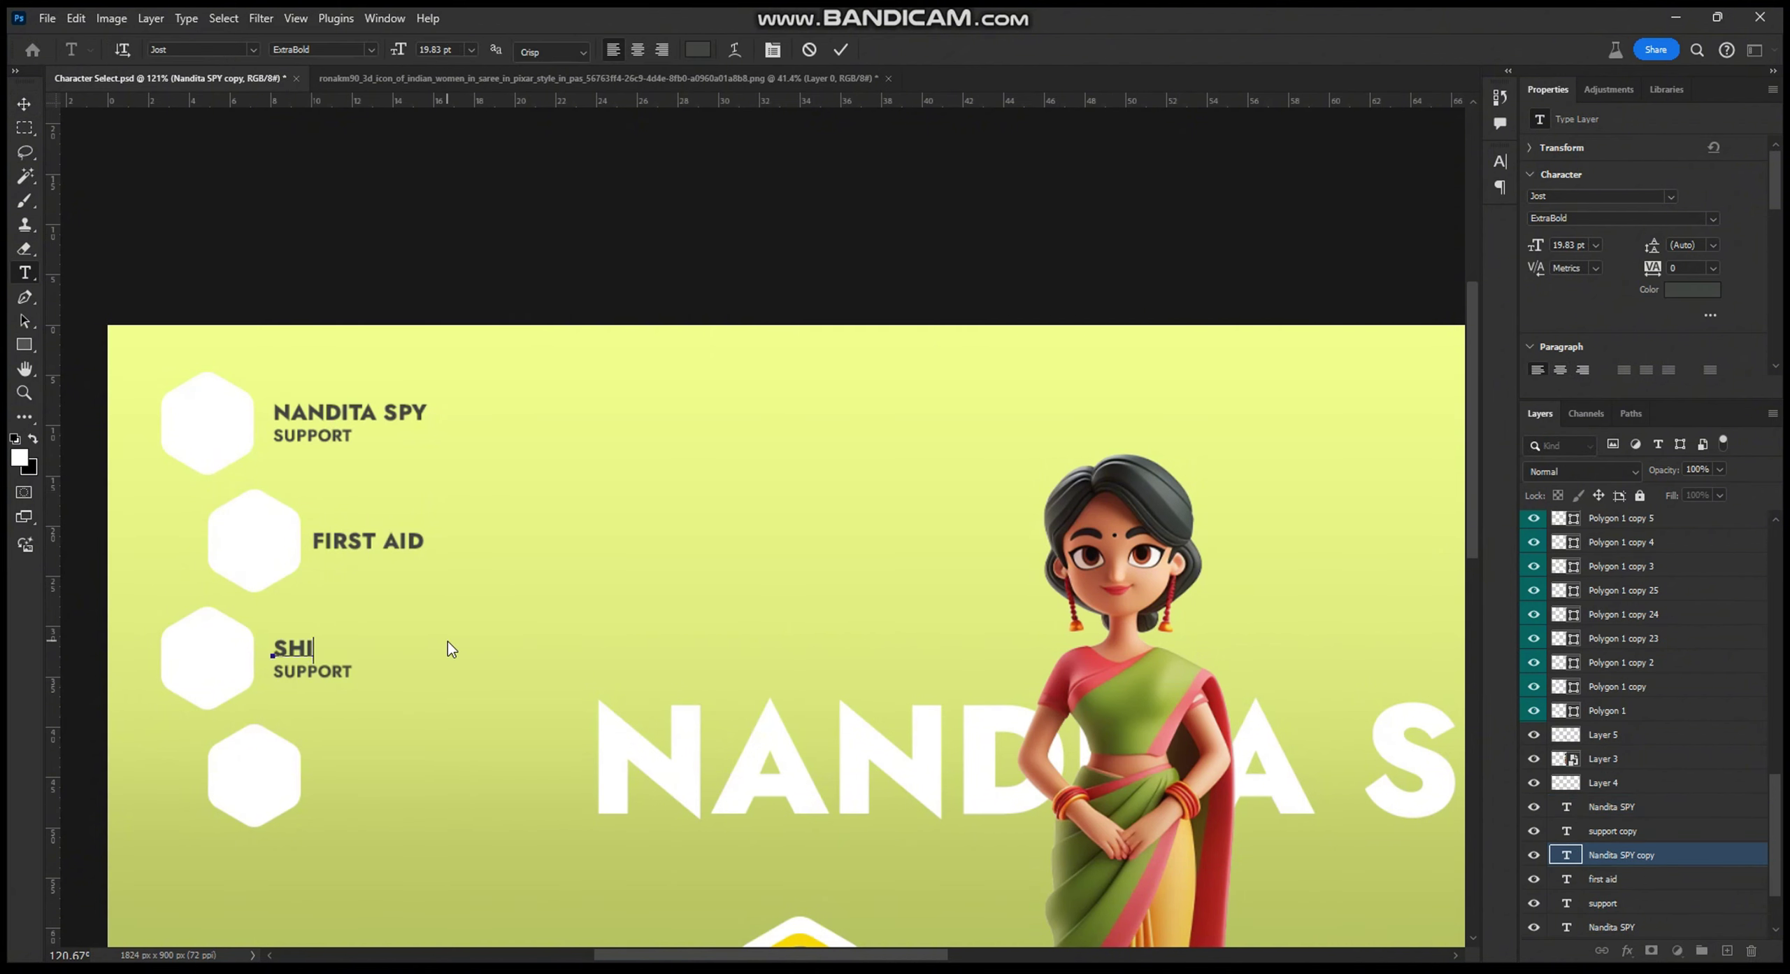
type("ELD")
key("ctrl+Return")
key("v")
left_click(346, 670, "ctrl")
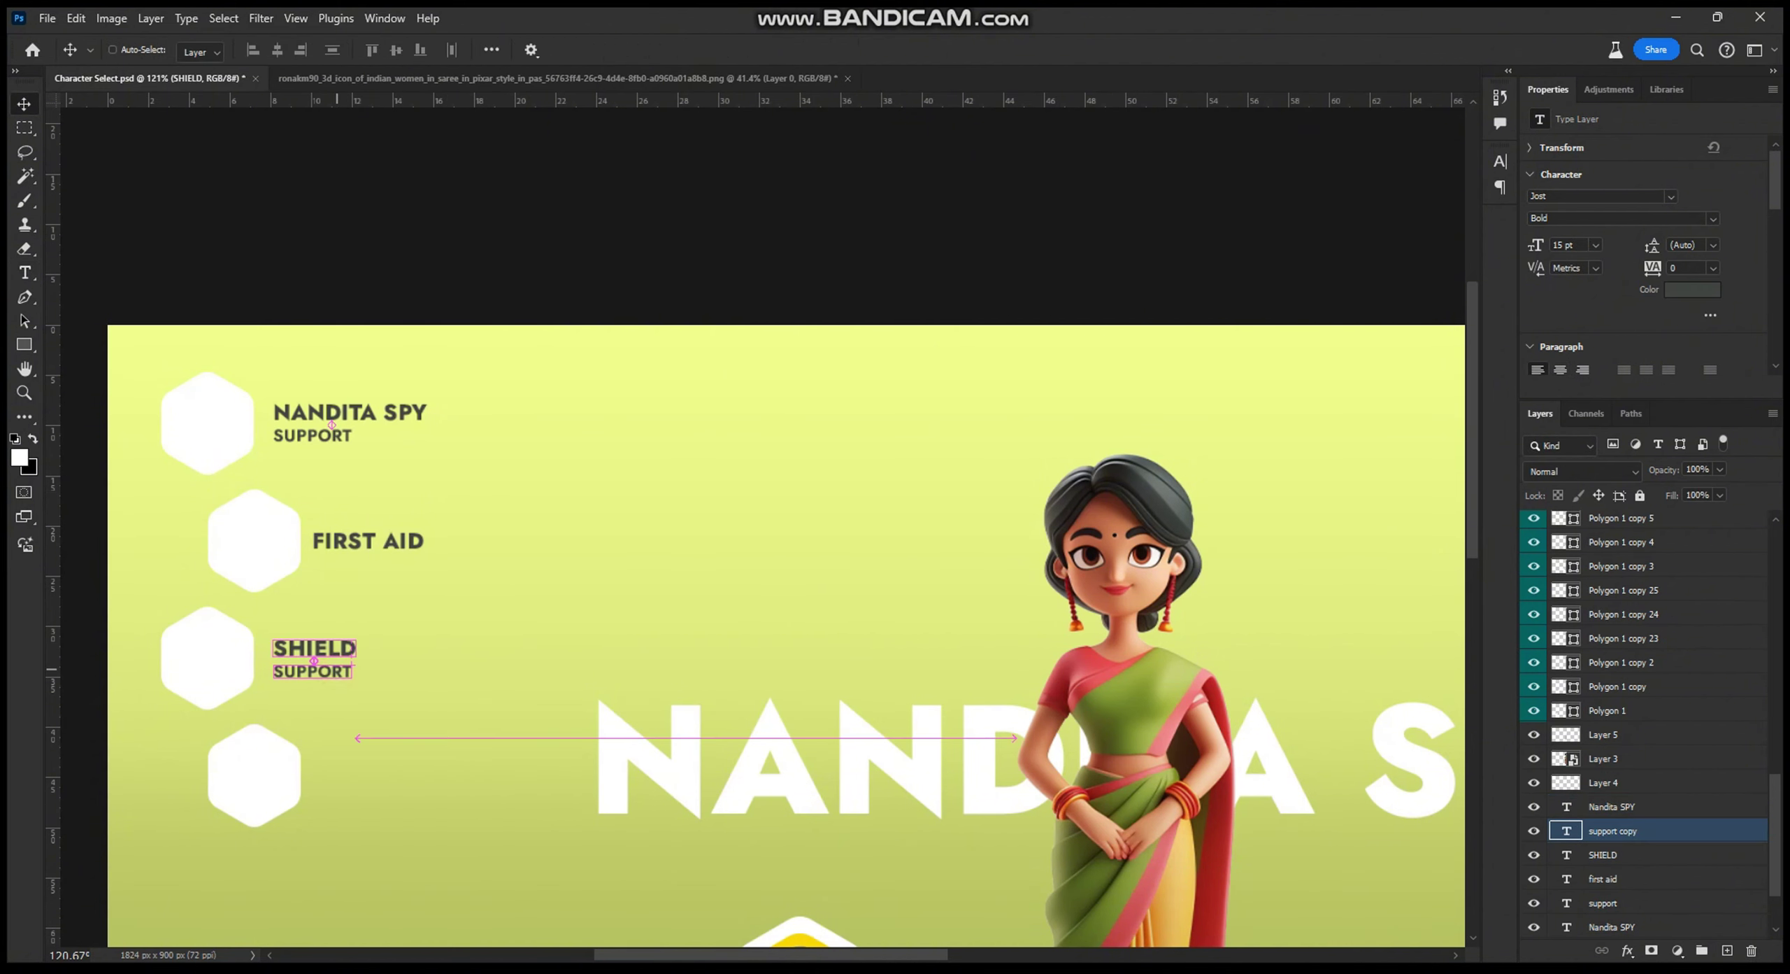
key("Return")
type("ultim")
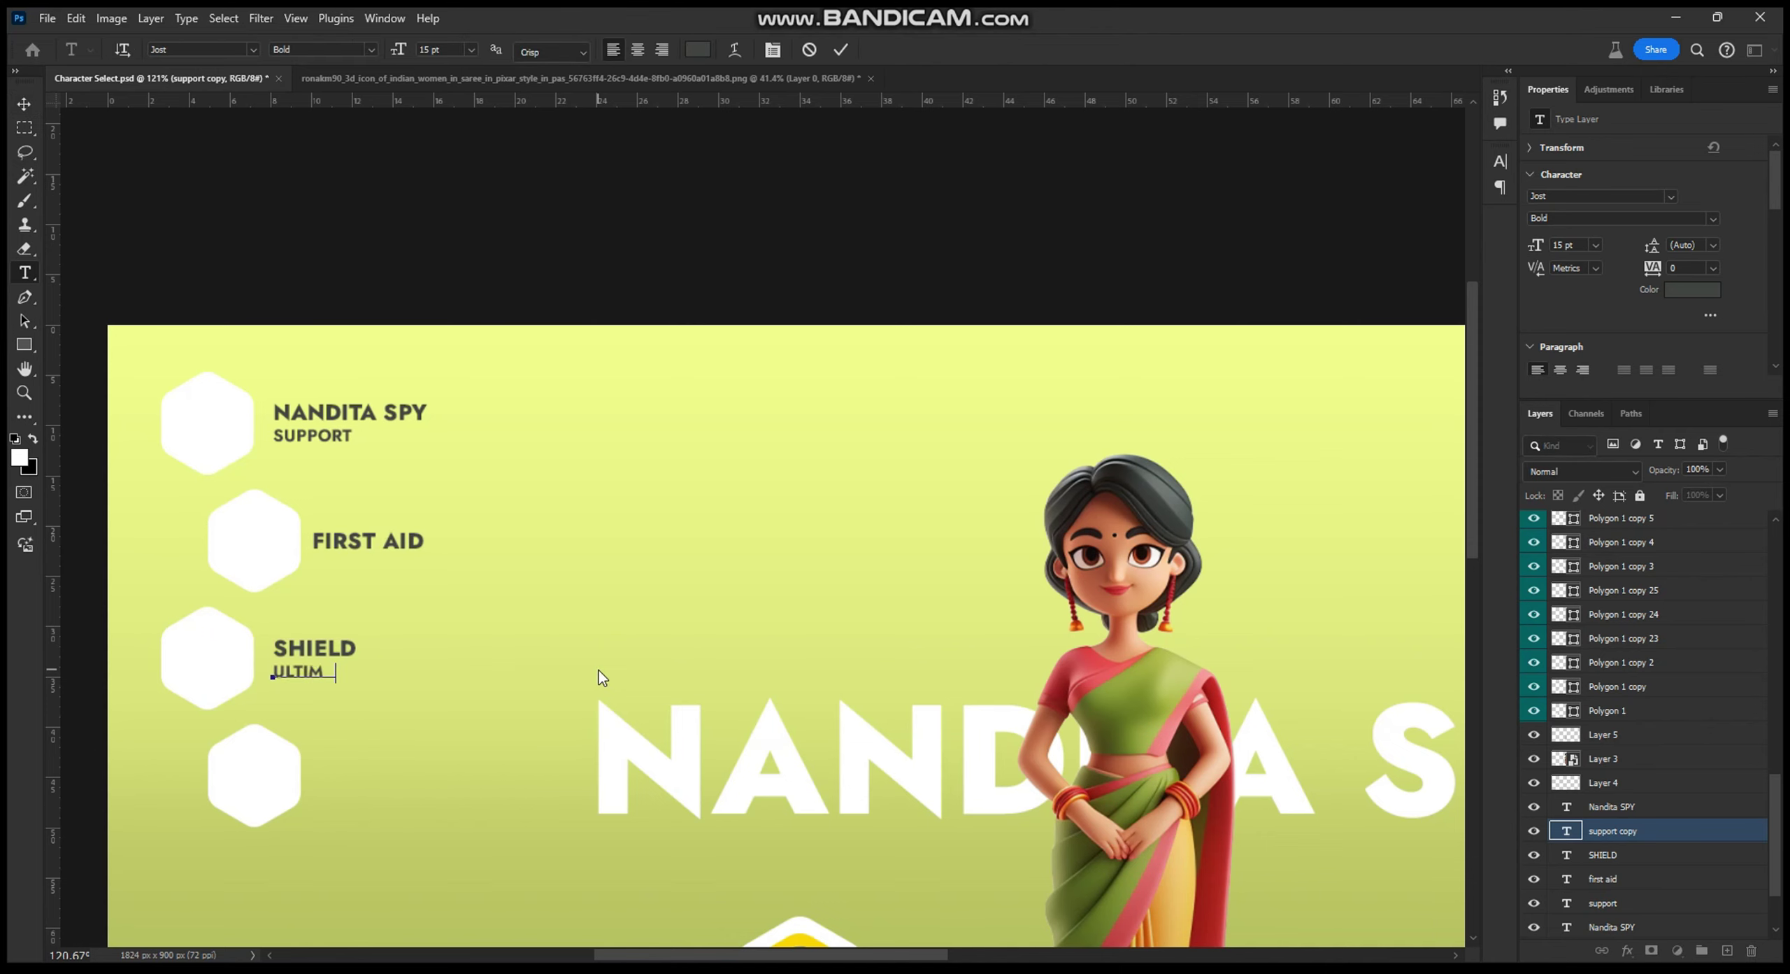
type("ate")
key("ctrl+Return")
key("v")
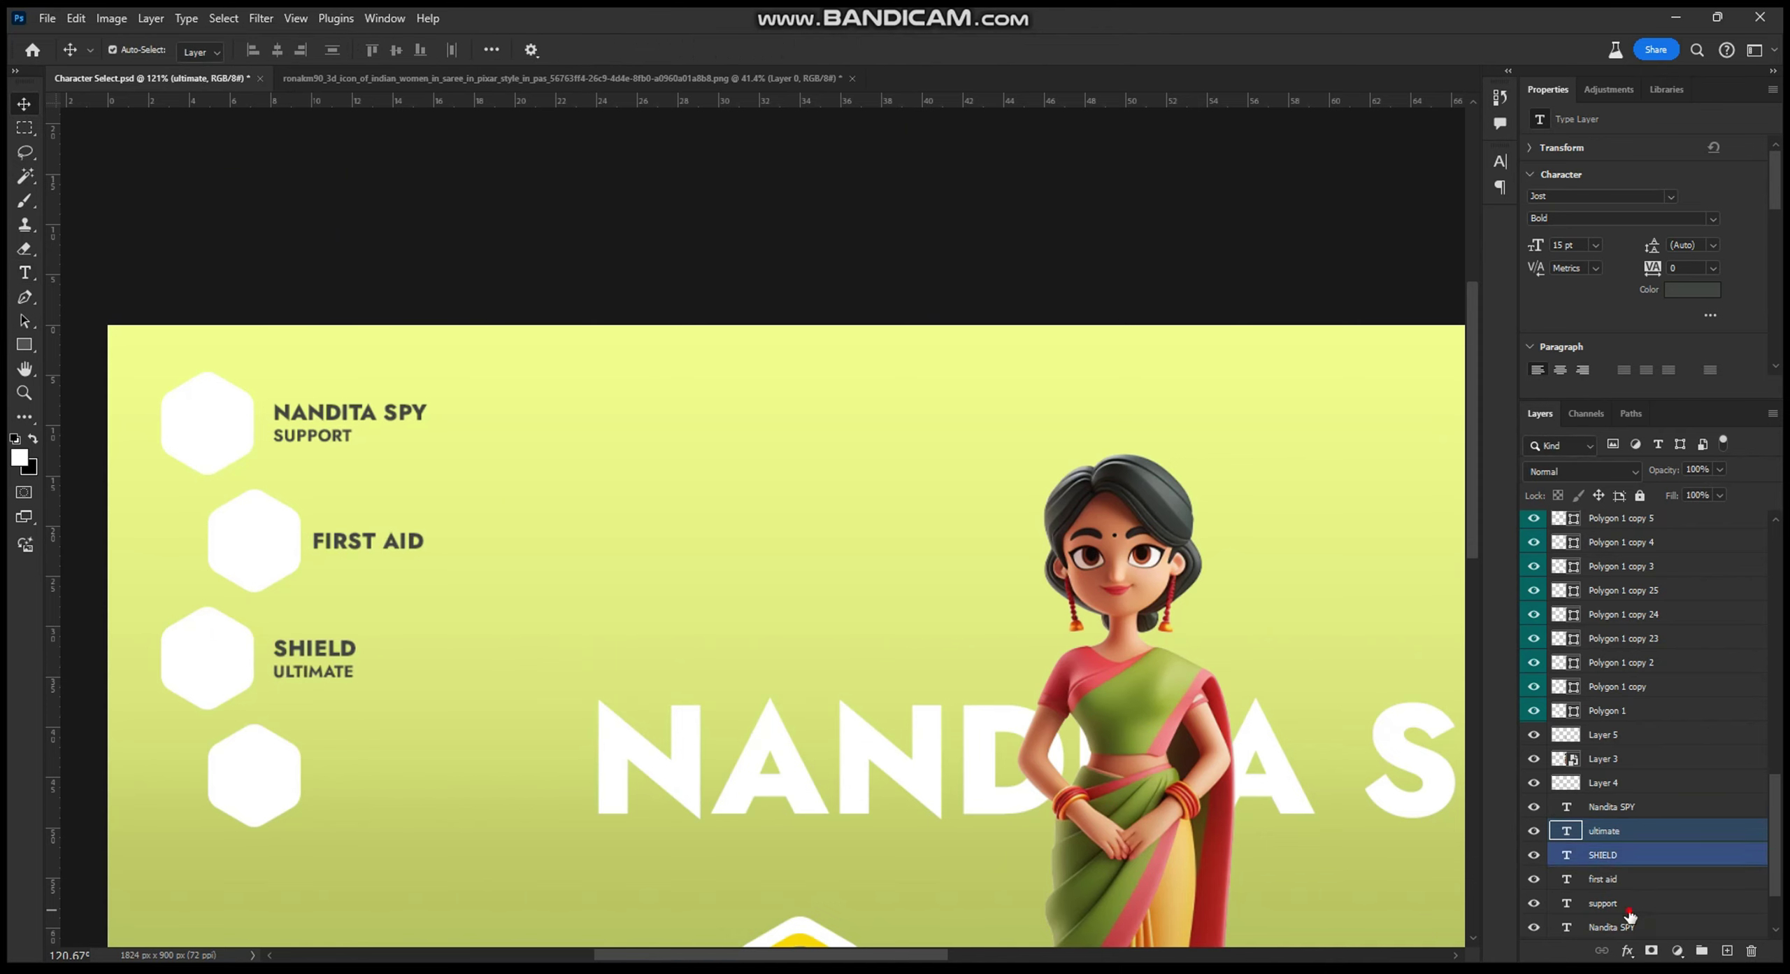
Step: Nudge the top NANDITA SPY label into alignment and select the SHIELD / ULTIMATE layers
left_click(1609, 903, "ctrl")
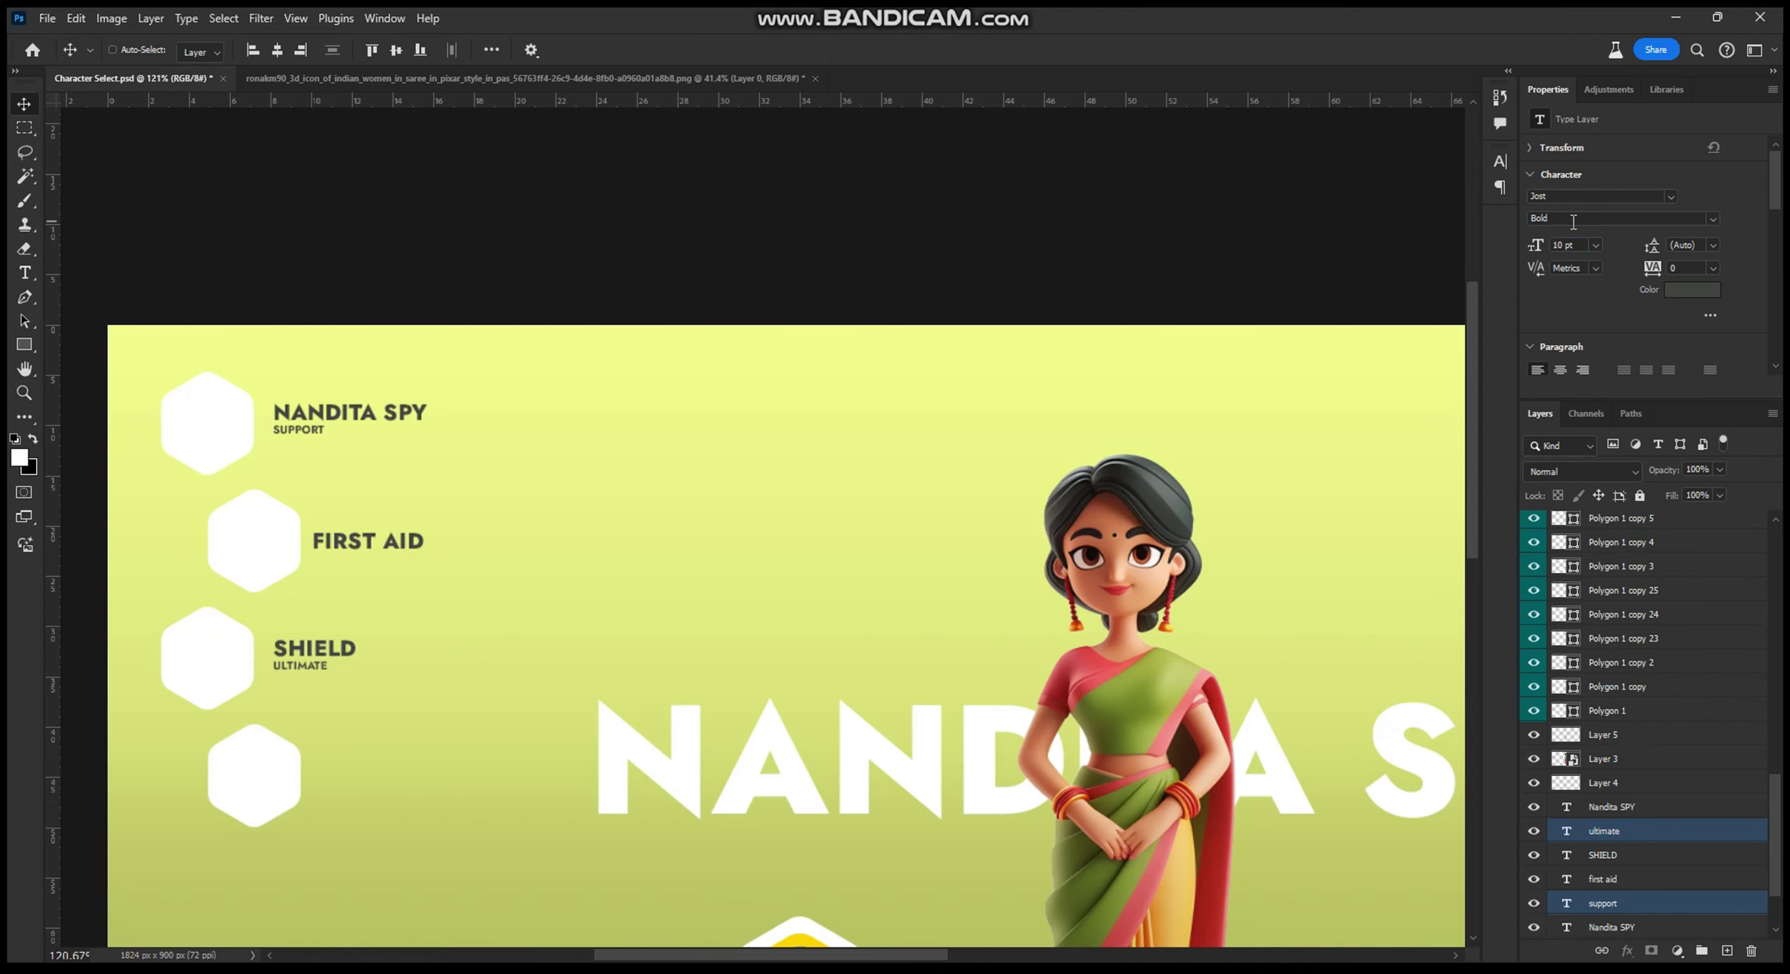
scroll(1721, 605, "down", 3)
left_click(1608, 830)
left_click(1657, 879, "shift")
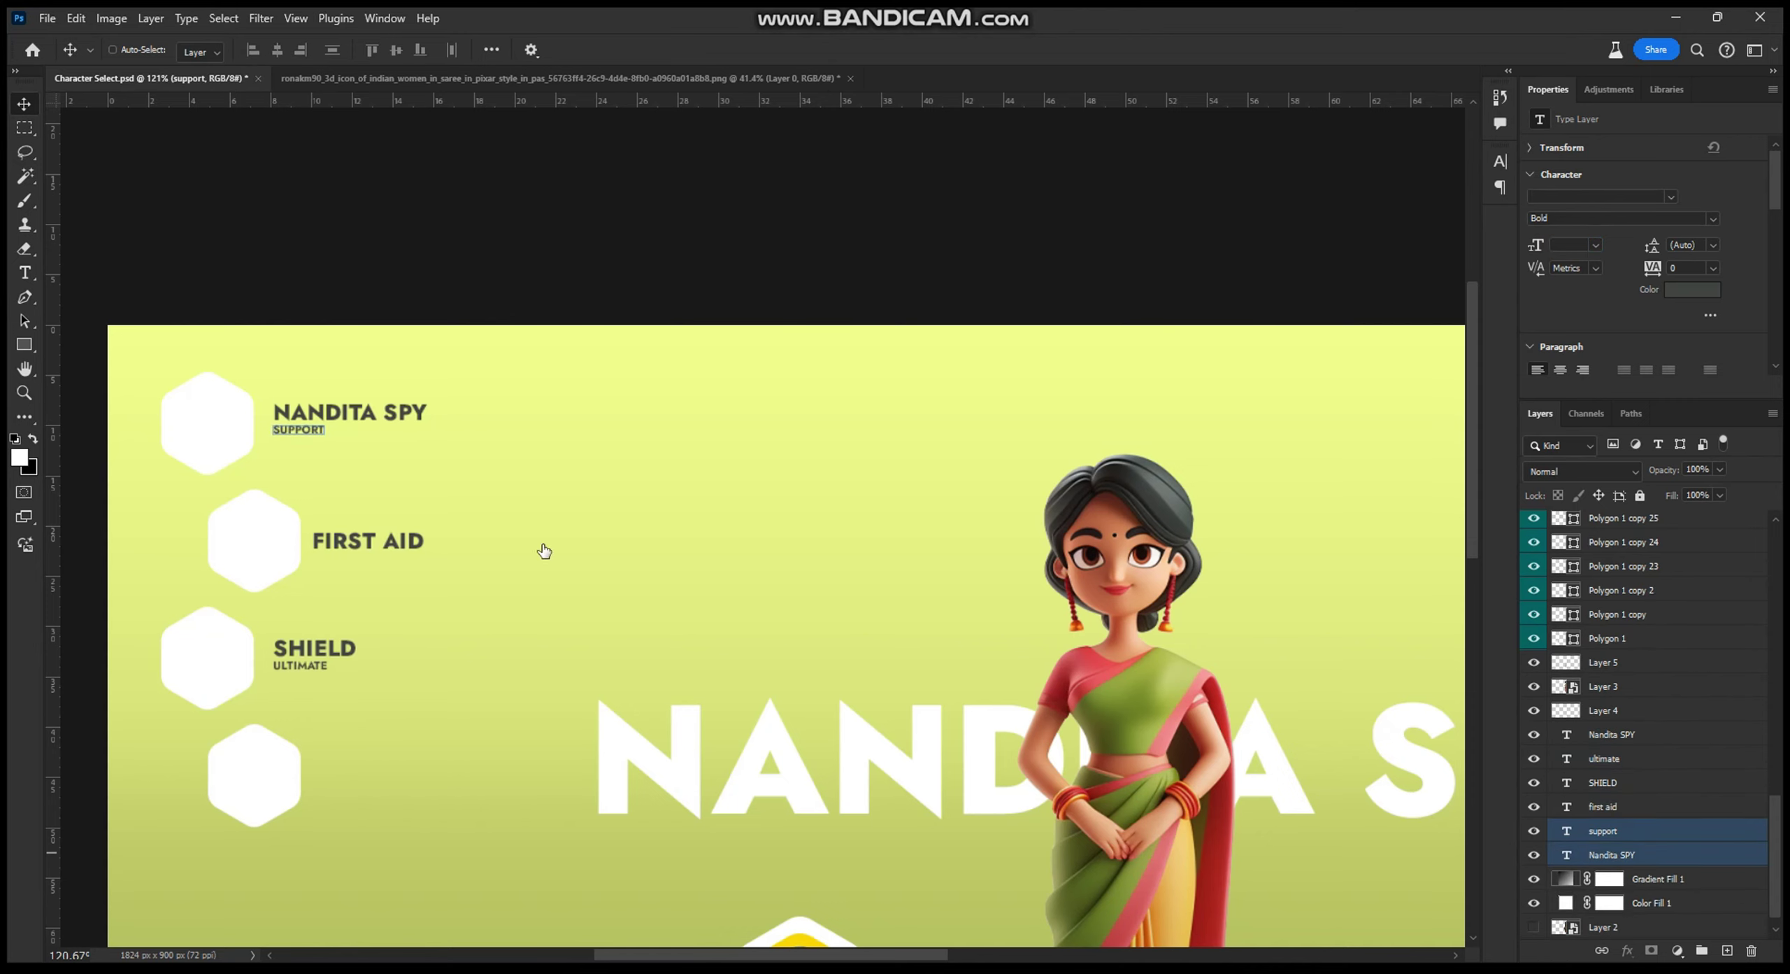
left_click_drag(421, 433, 427, 434)
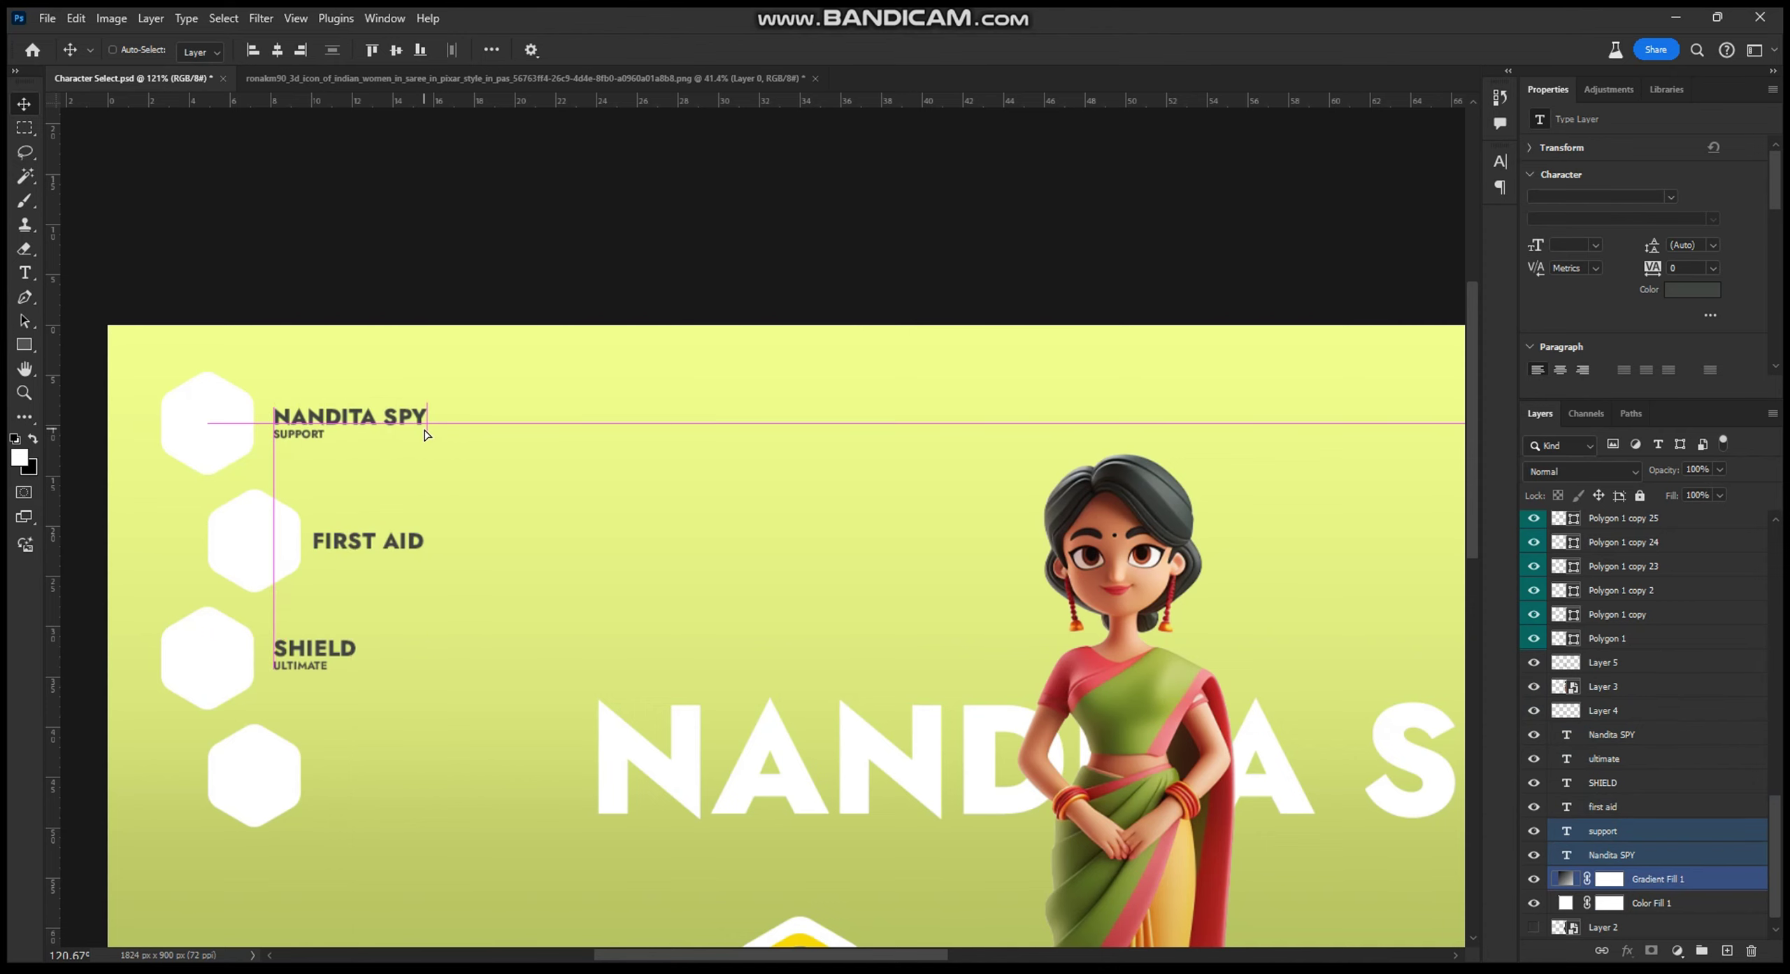
left_click(1609, 758)
left_click(1608, 782, "ctrl")
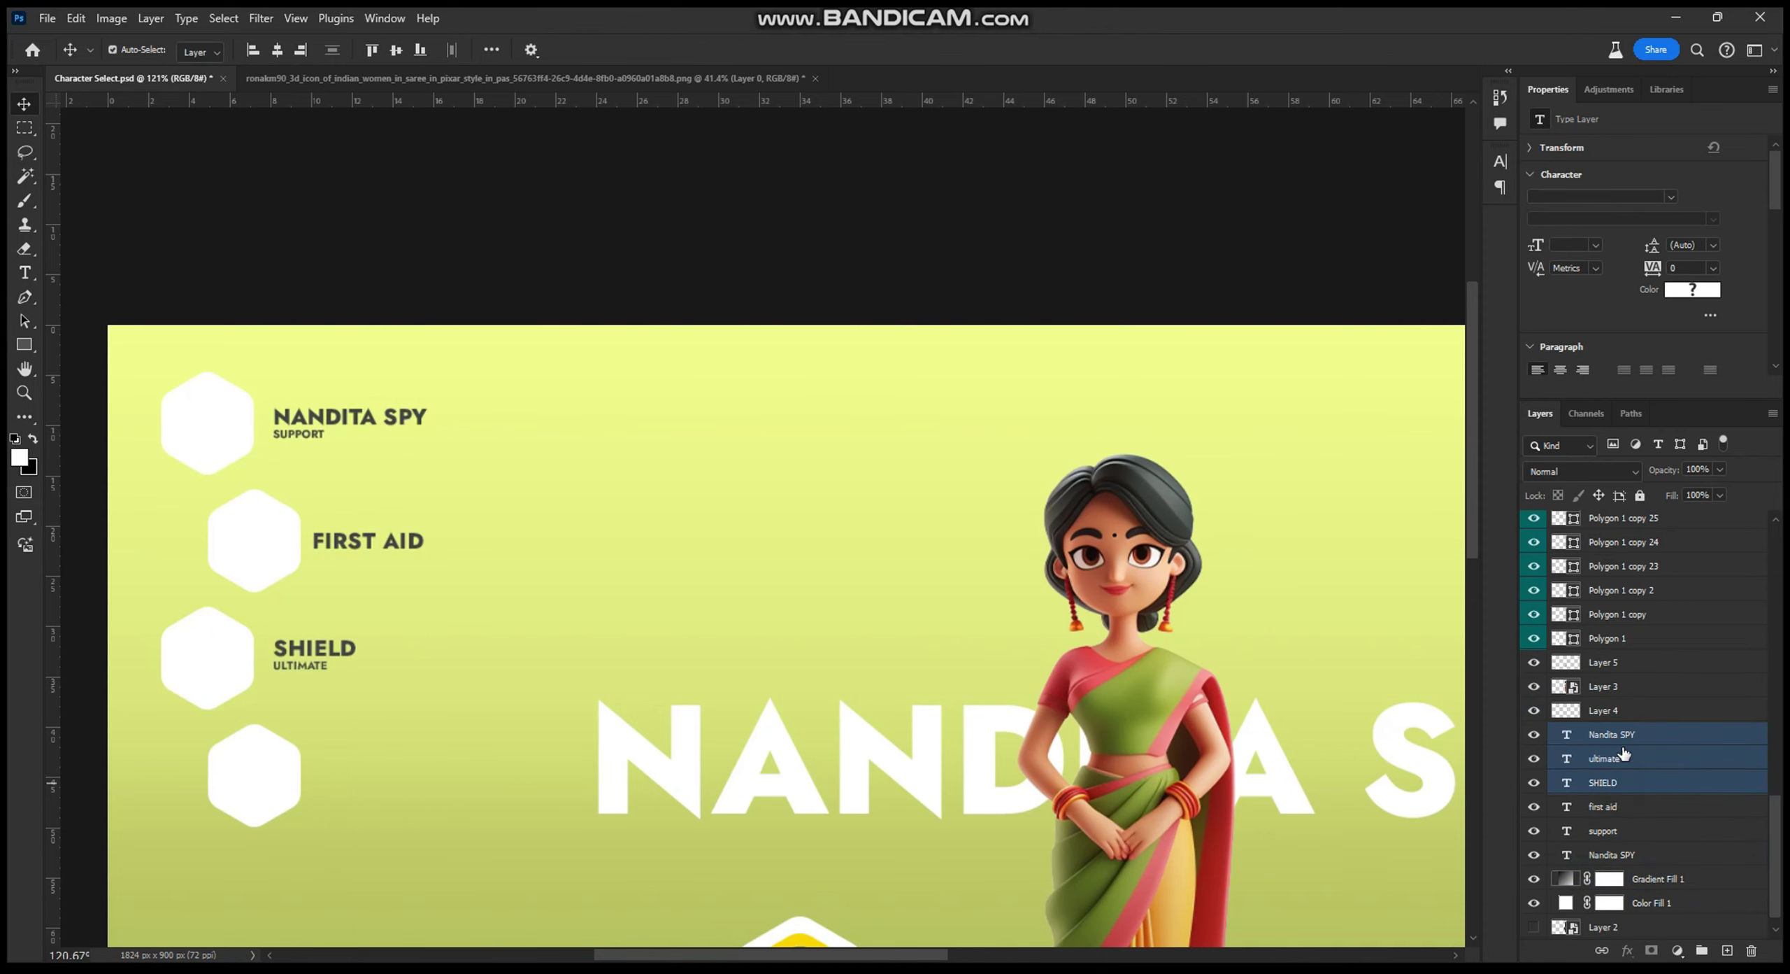
left_click(1612, 734, "ctrl")
Step: Copy SHIELD / ULTIMATE beside the fourth hexagon and retype it as FIRST RELOAD / PASSIVE
left_click_drag(507, 623, 538, 769)
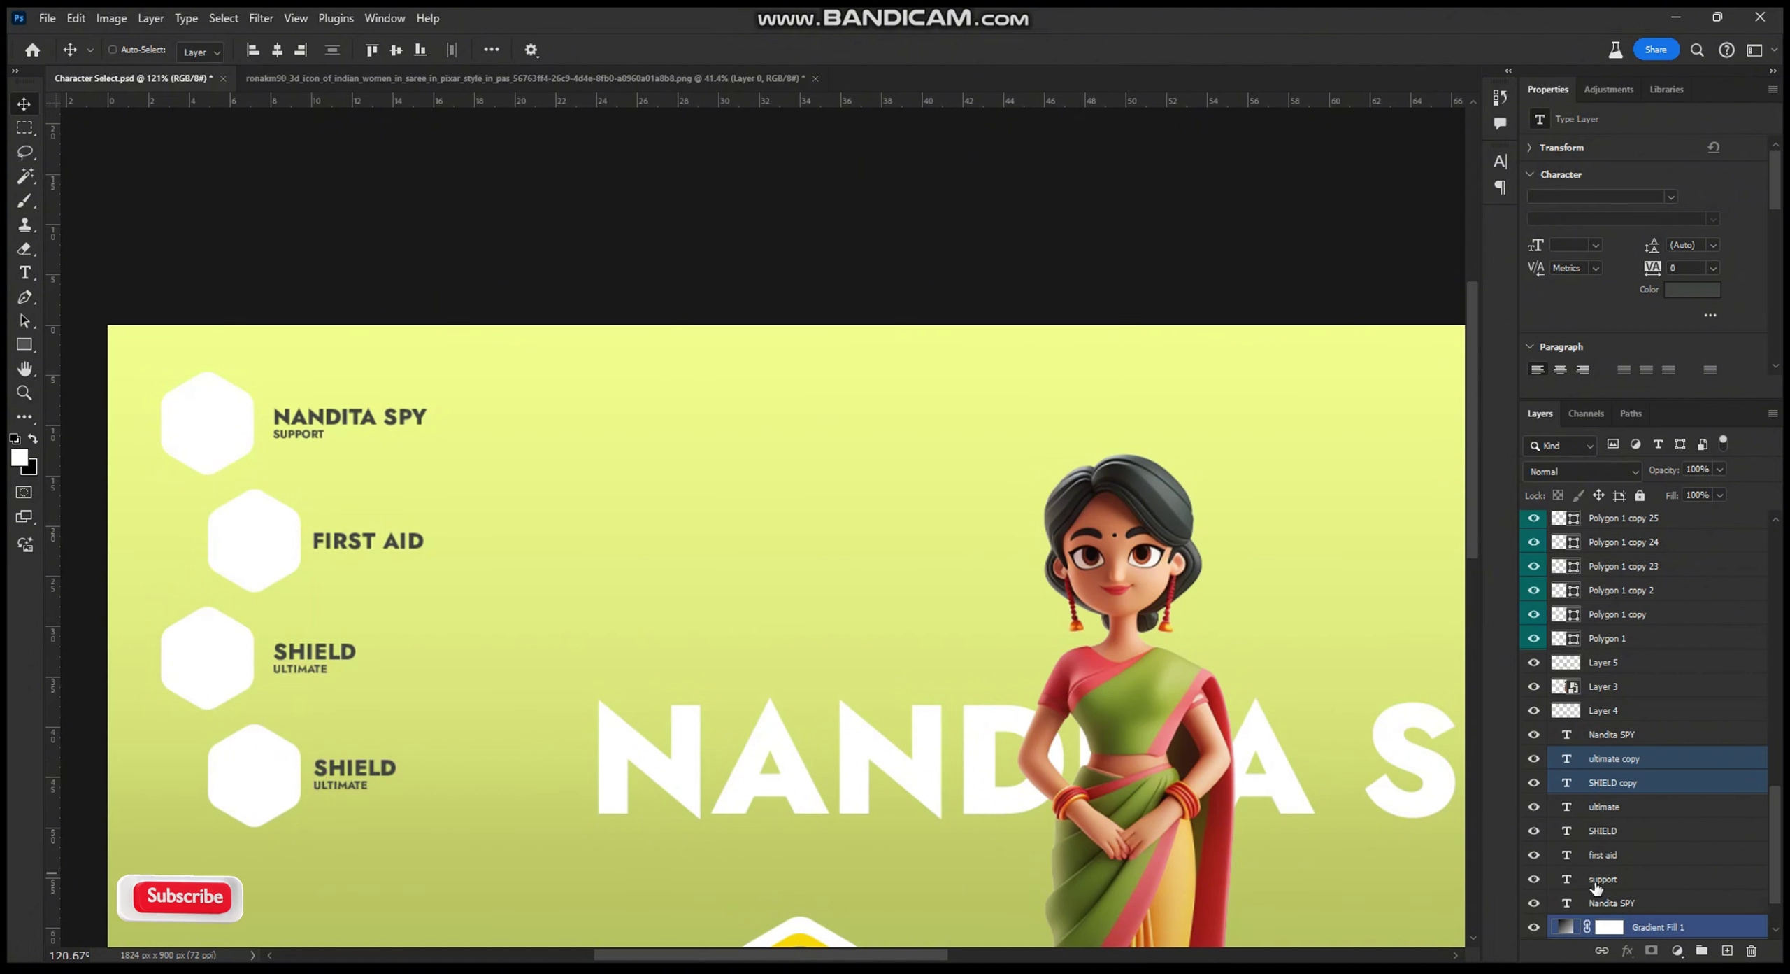
double_click(1566, 758)
key("Escape")
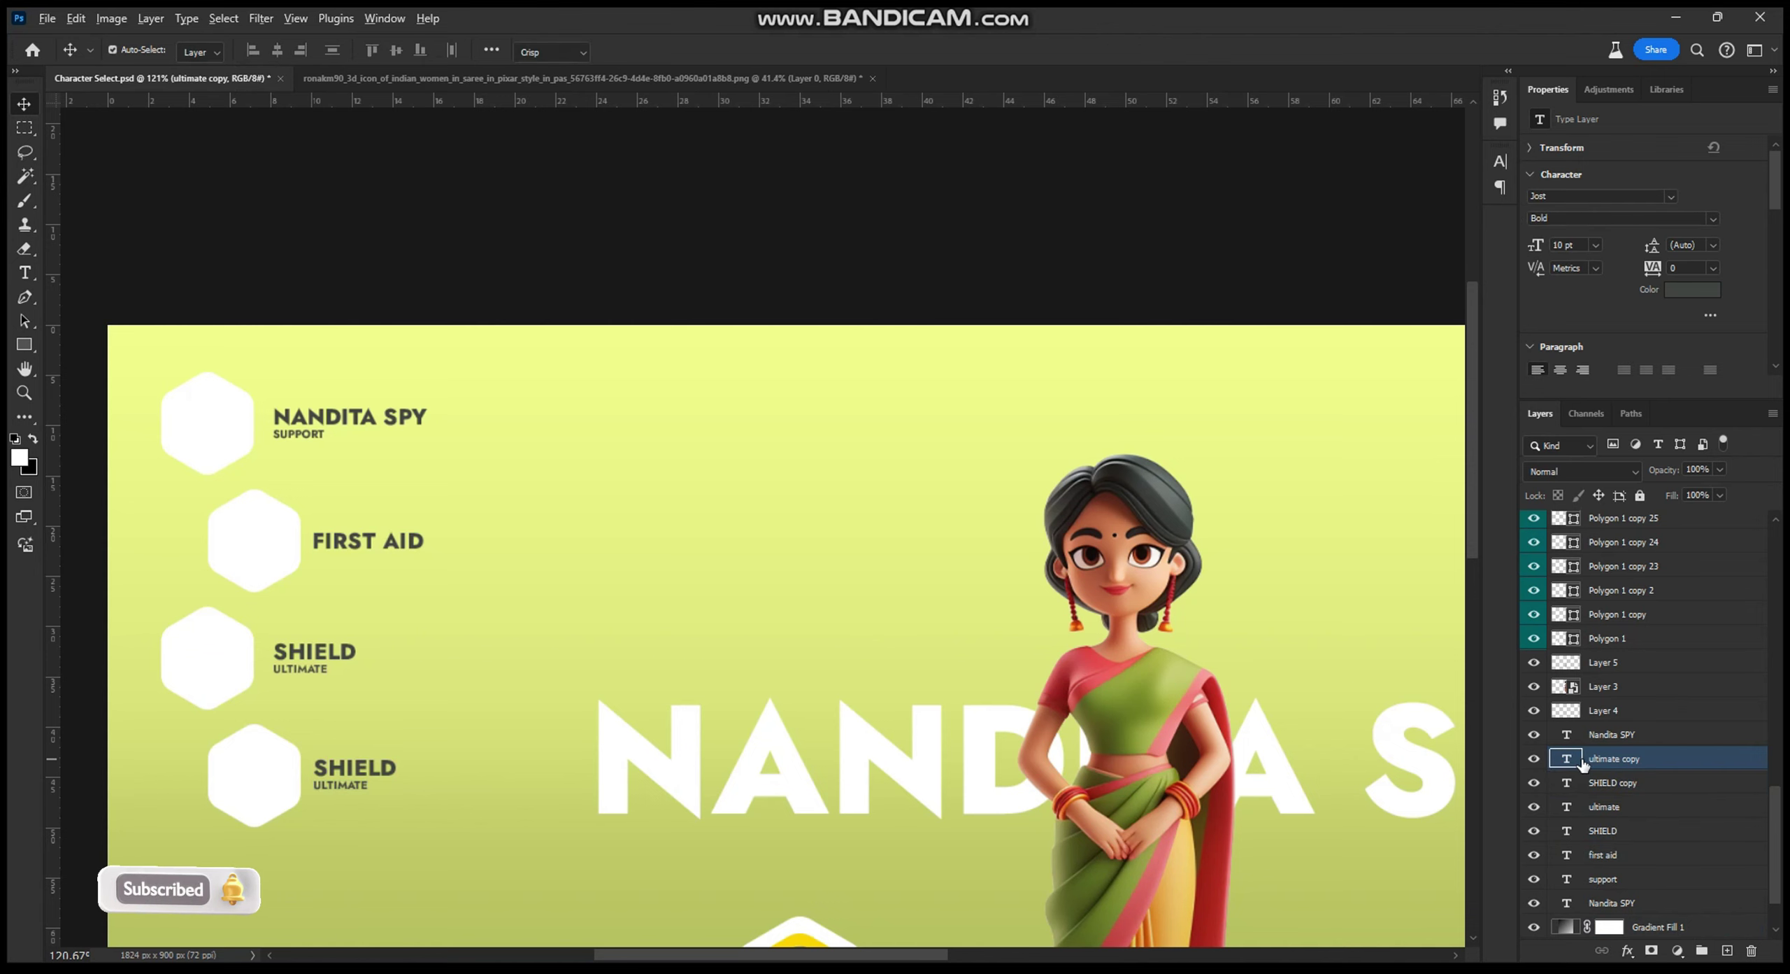
double_click(1567, 758)
type("passive")
key("Escape")
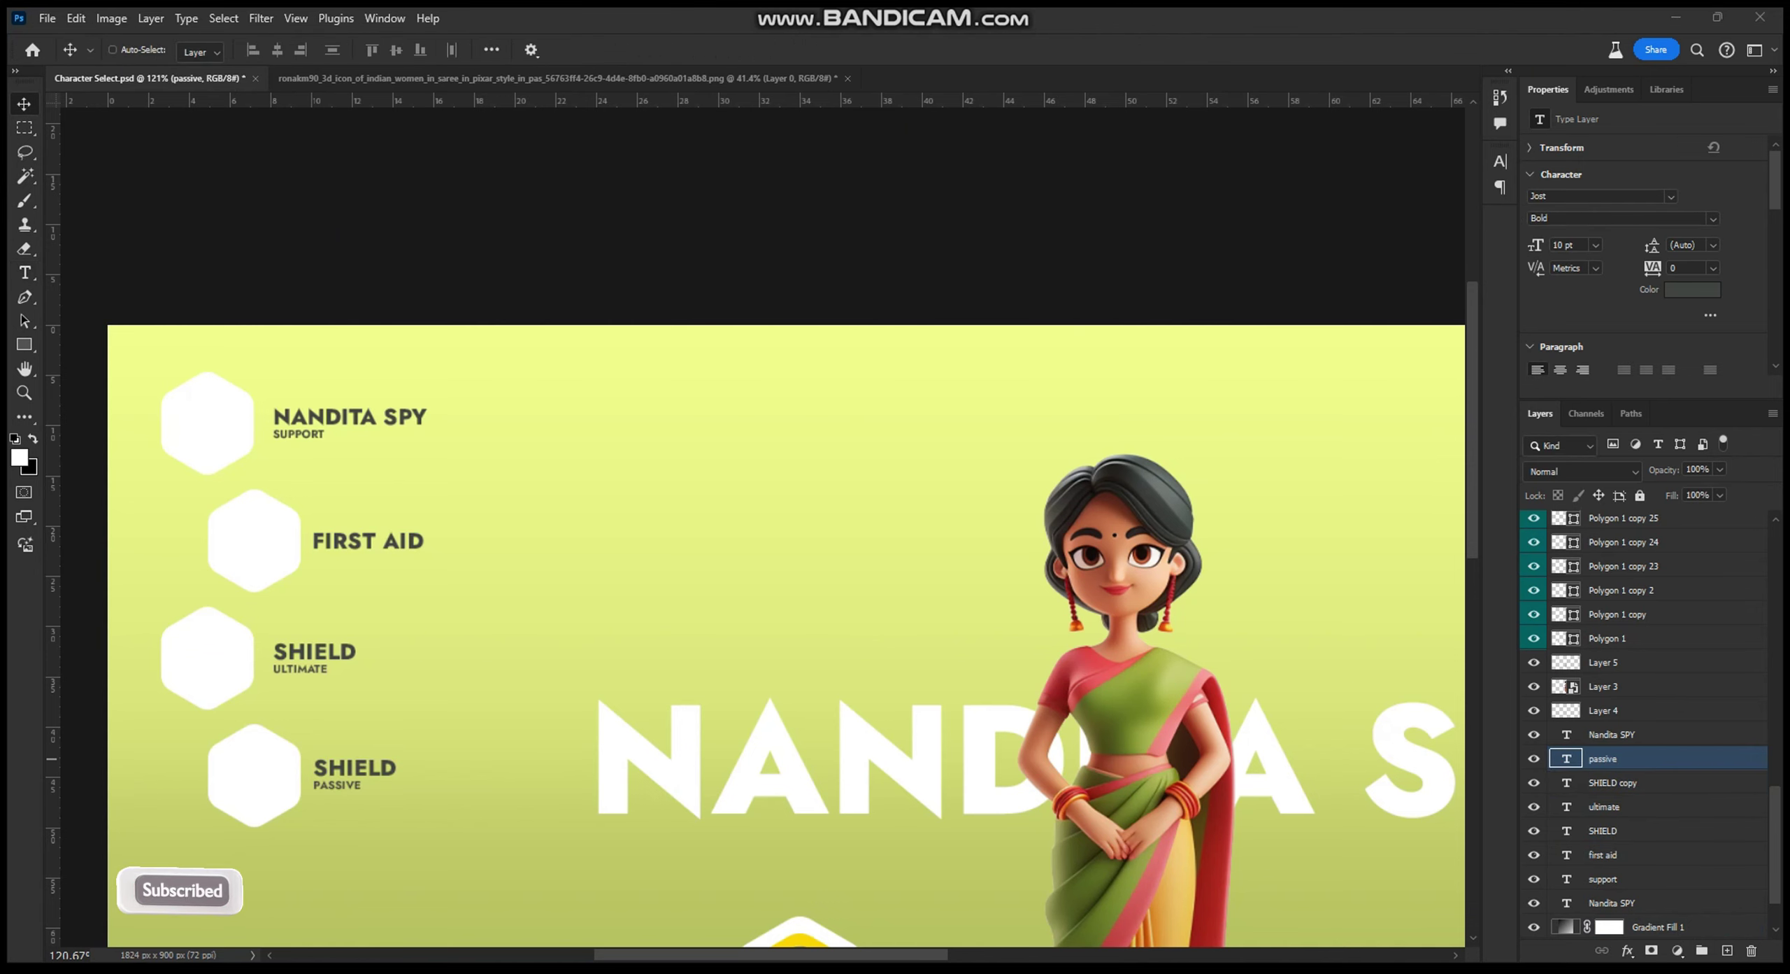
double_click(1567, 782)
type("FIRST RELOA")
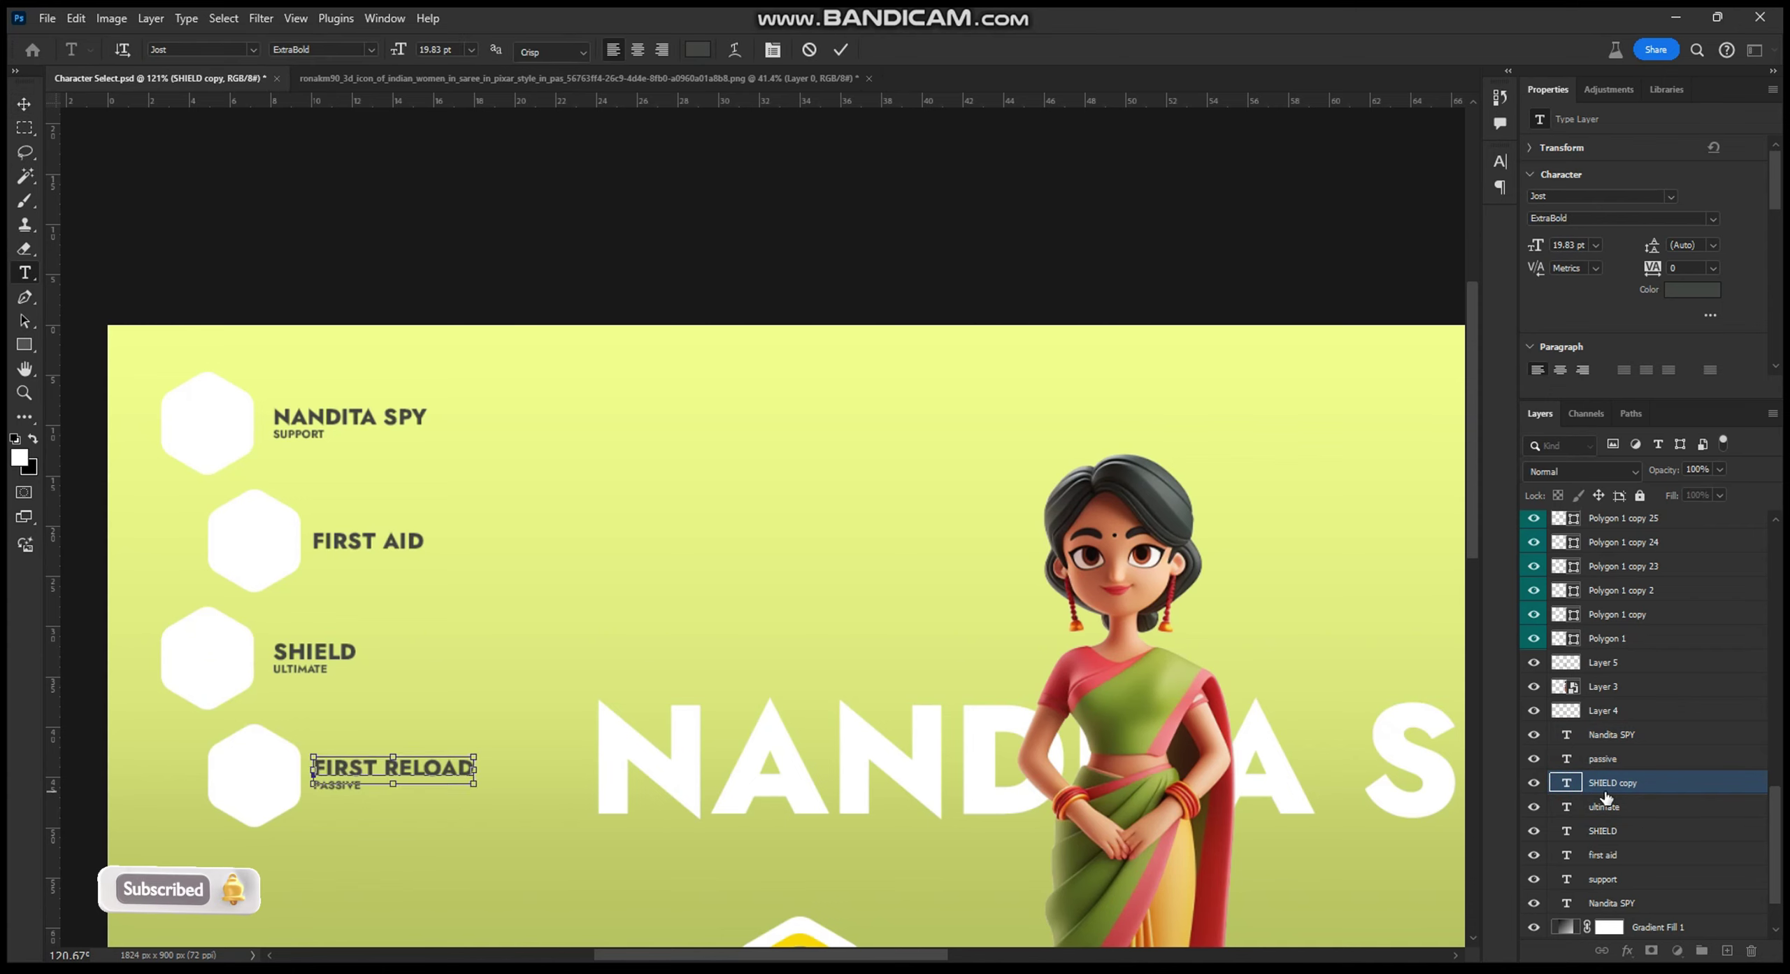
key("Escape")
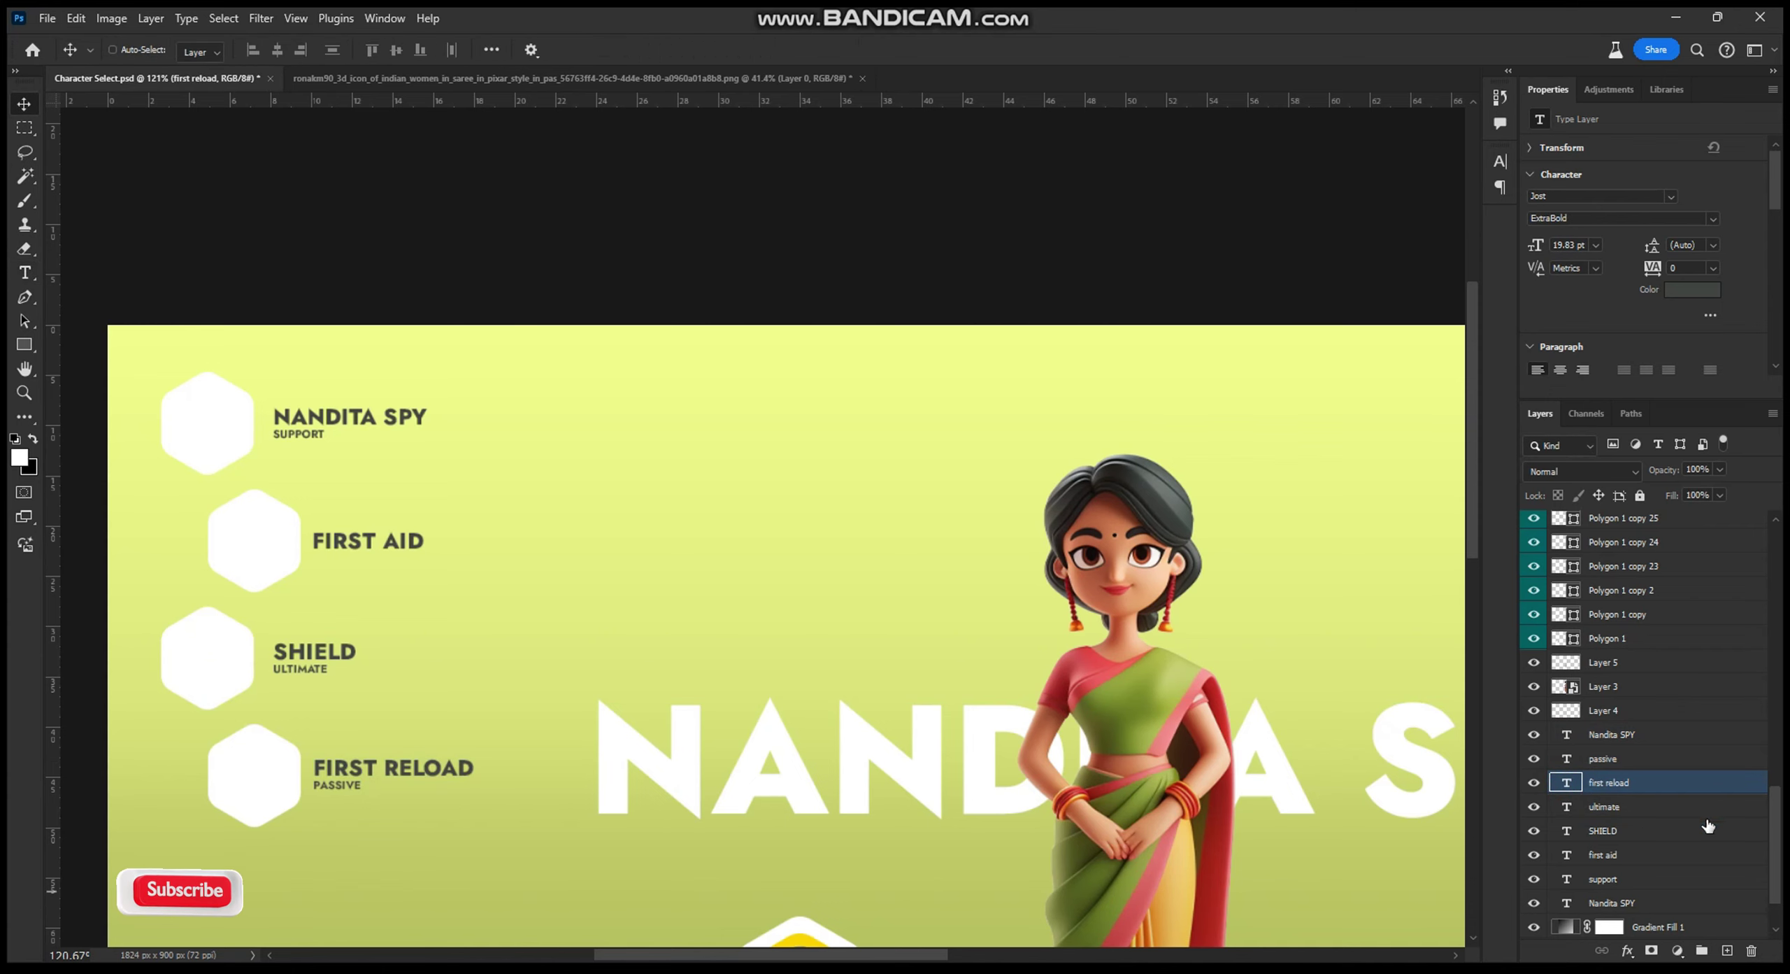
left_click(1609, 733, "shift")
scroll(856, 710, "down", 3)
scroll(720, 599, "down", 3)
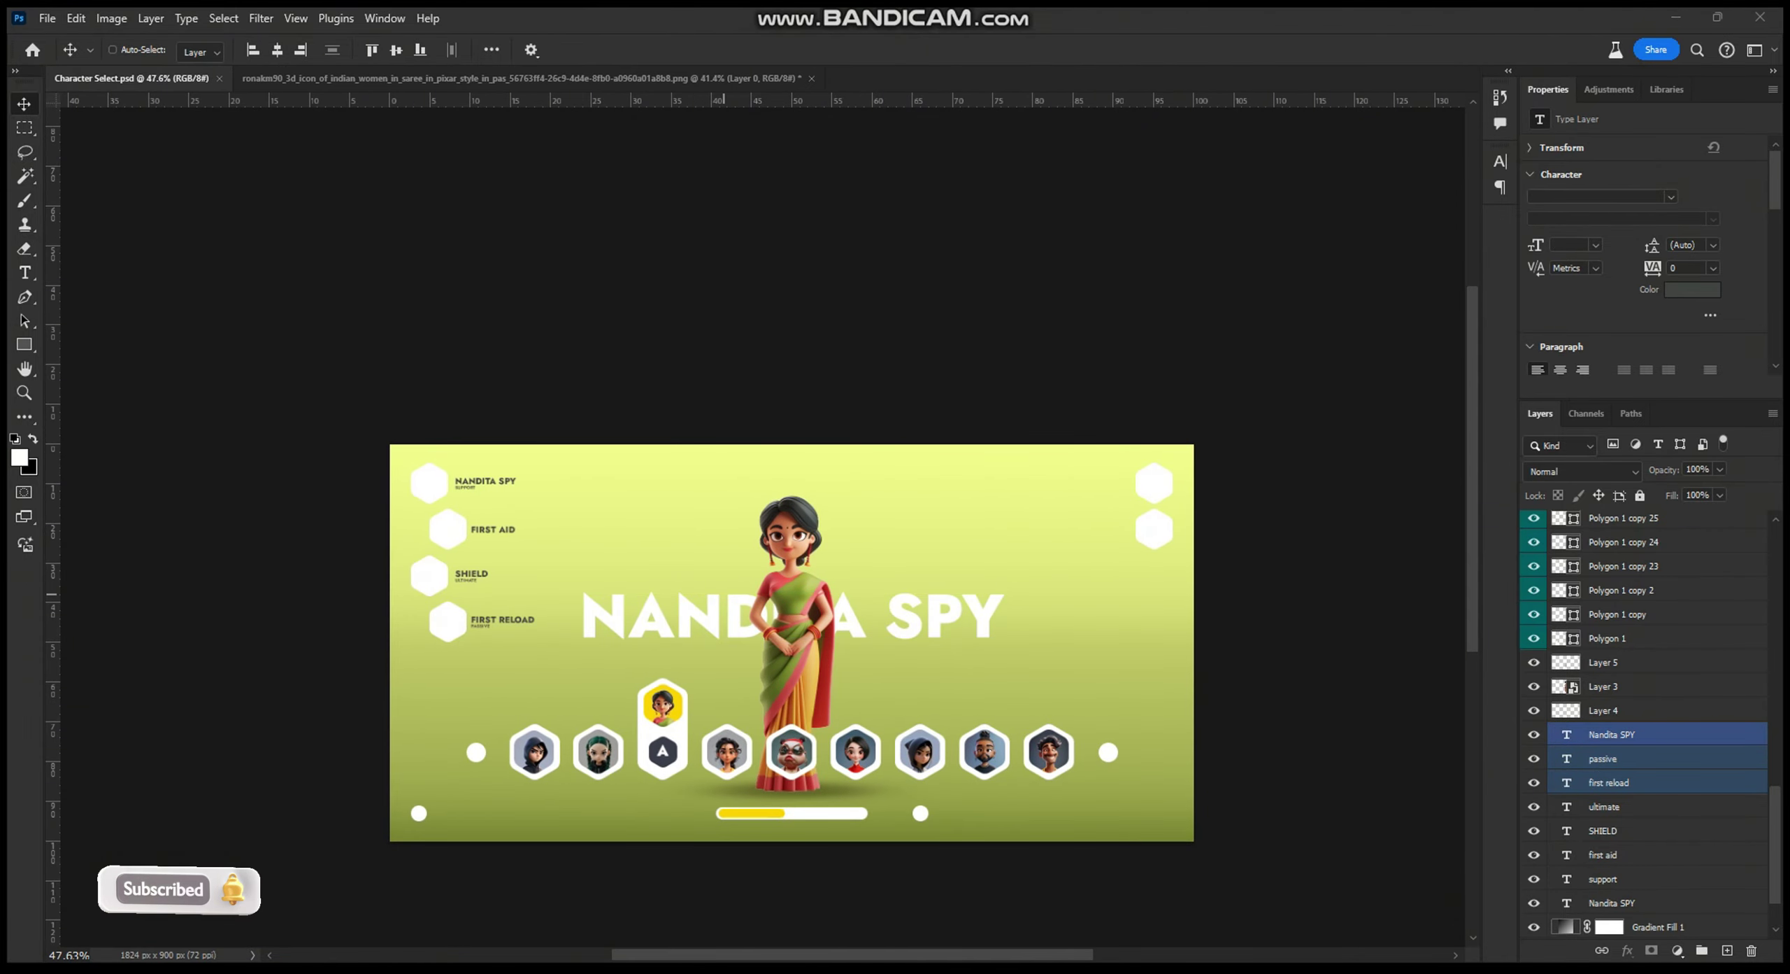
Step: Select the four hexagon shape layers and toggle their visibility
scroll(654, 555, "up", 3)
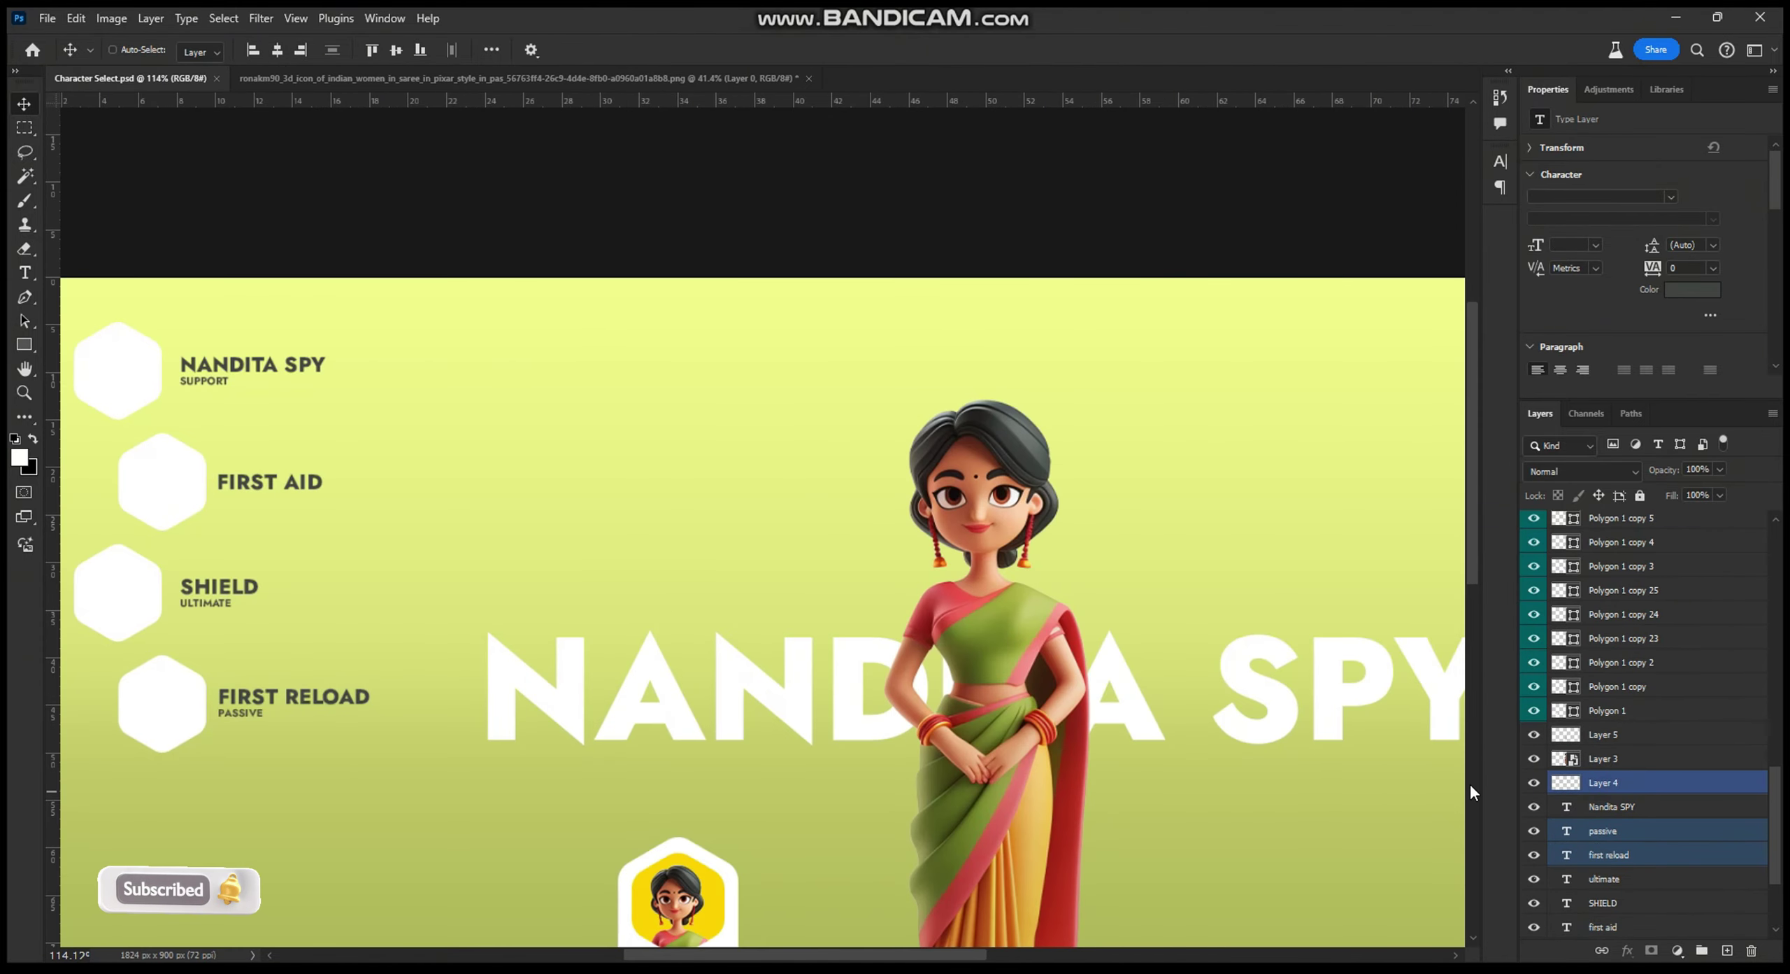
left_click(187, 696, "ctrl")
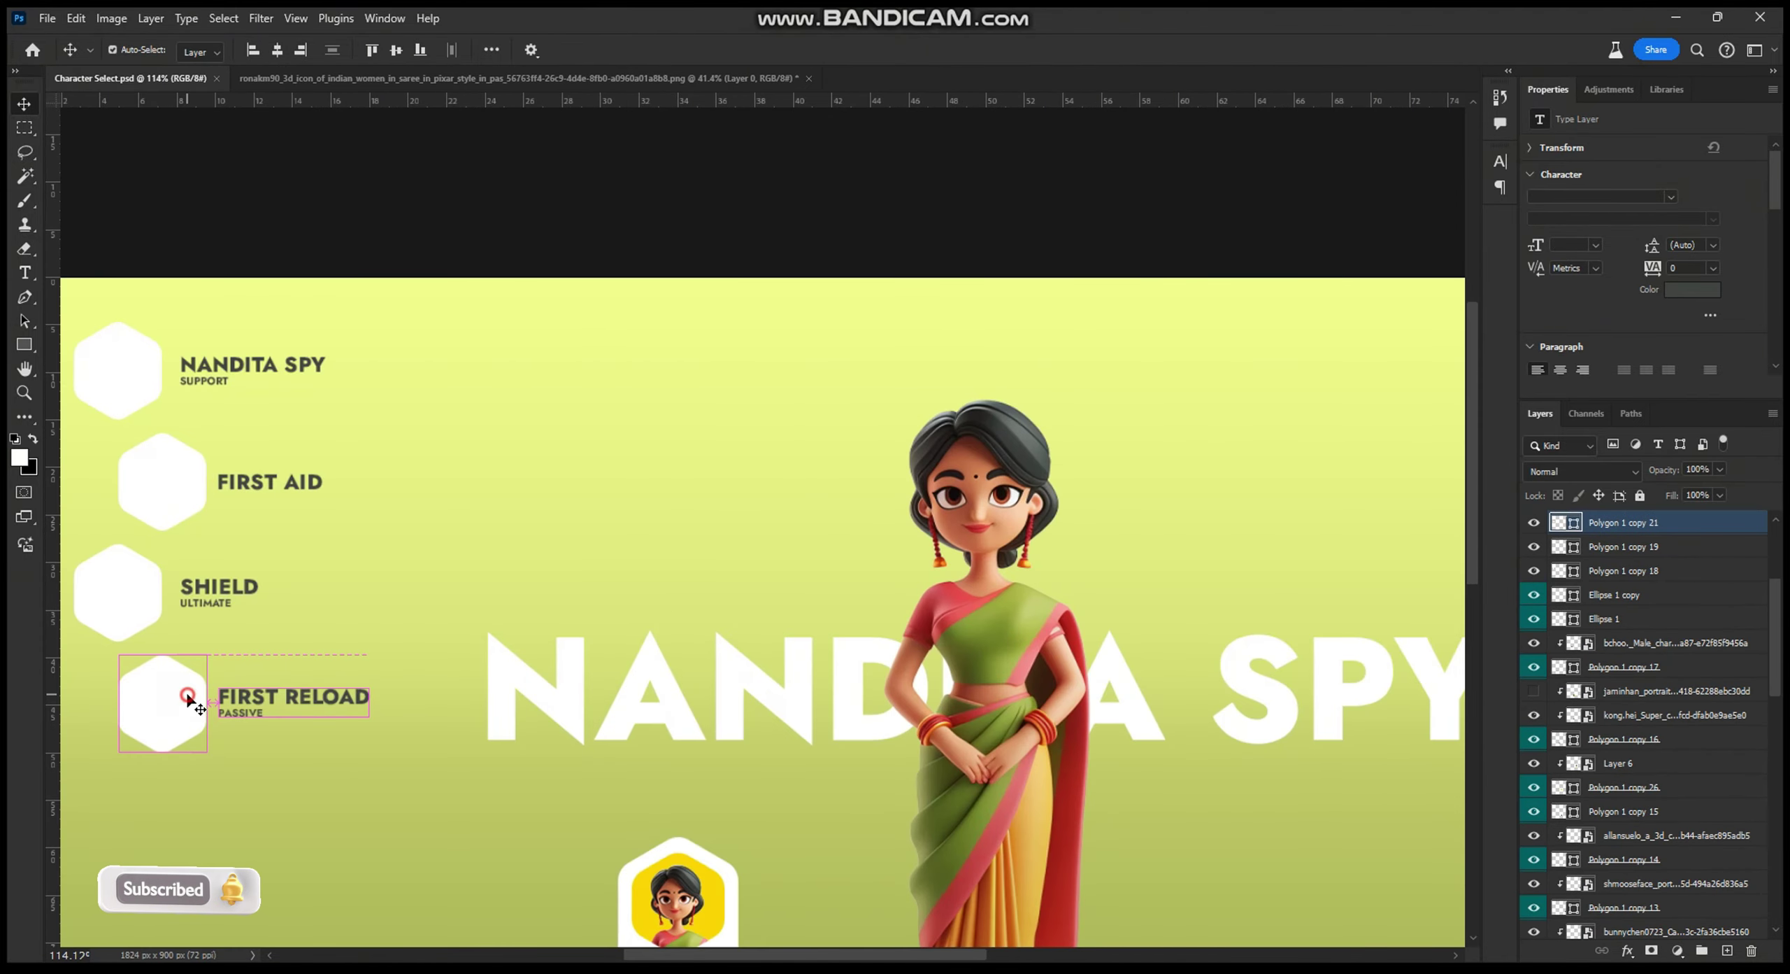
left_click(1608, 571, "shift")
scroll(1622, 594, "up", 1)
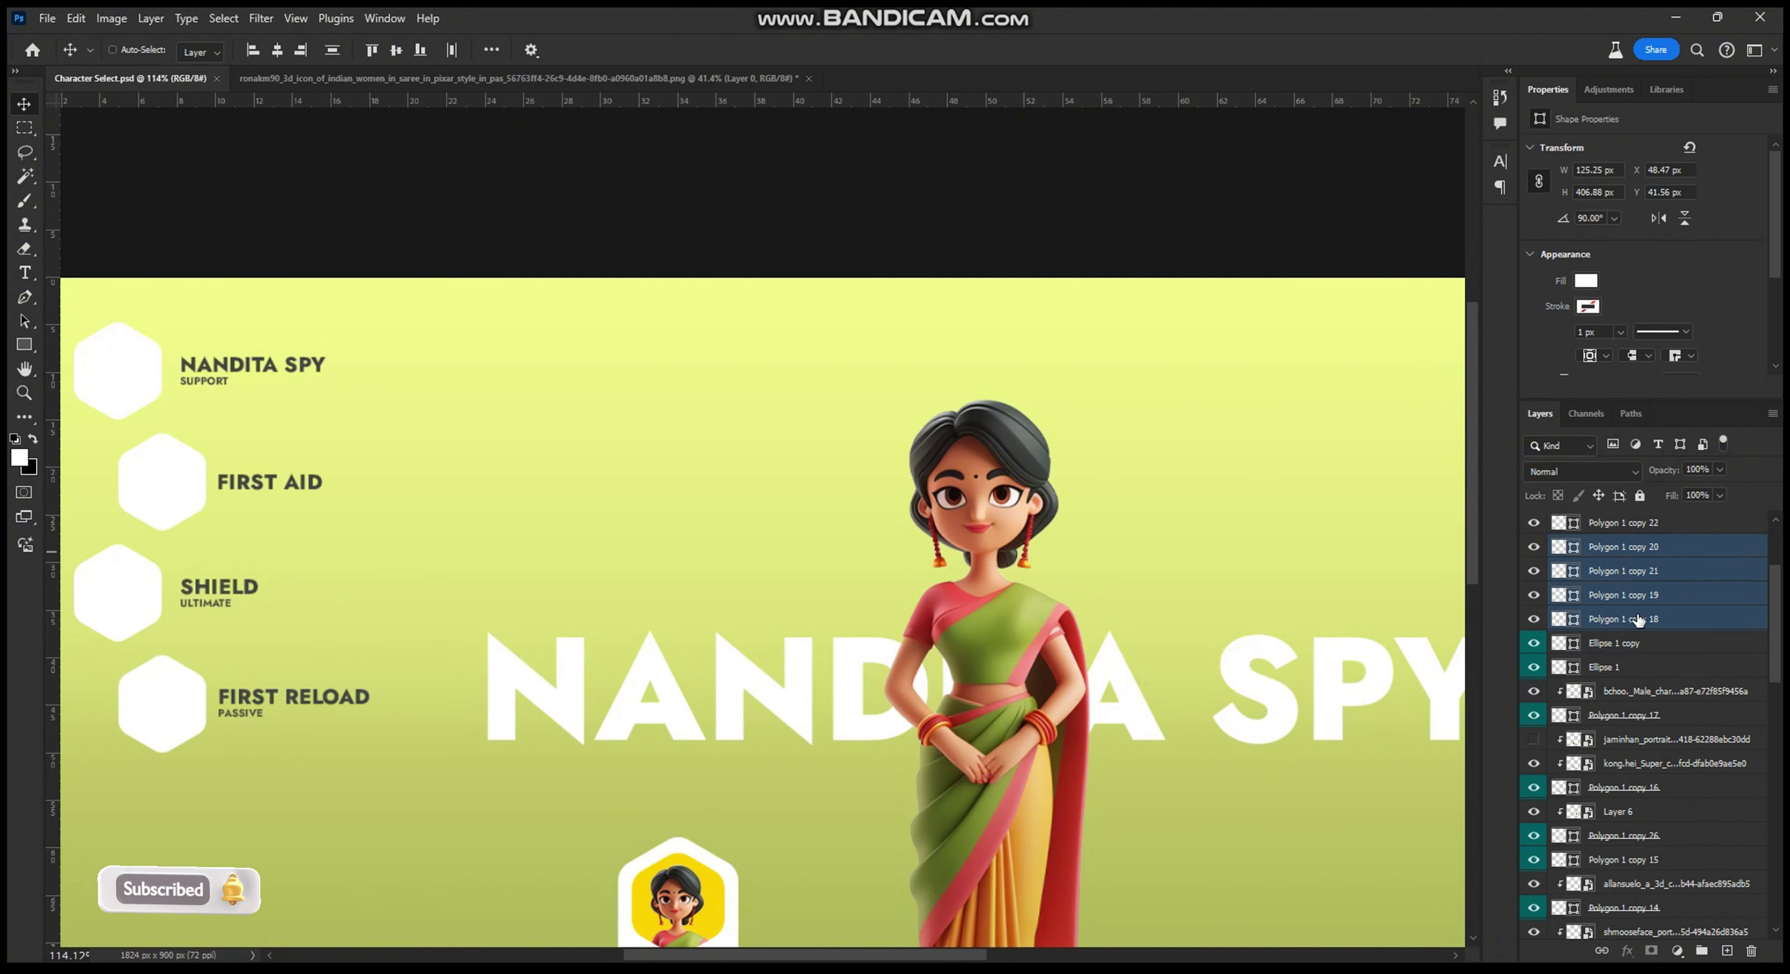
mouse_move(1534, 523)
left_mouse_down()
mouse_move(1534, 930)
mouse_move(1536, 640)
left_mouse_up()
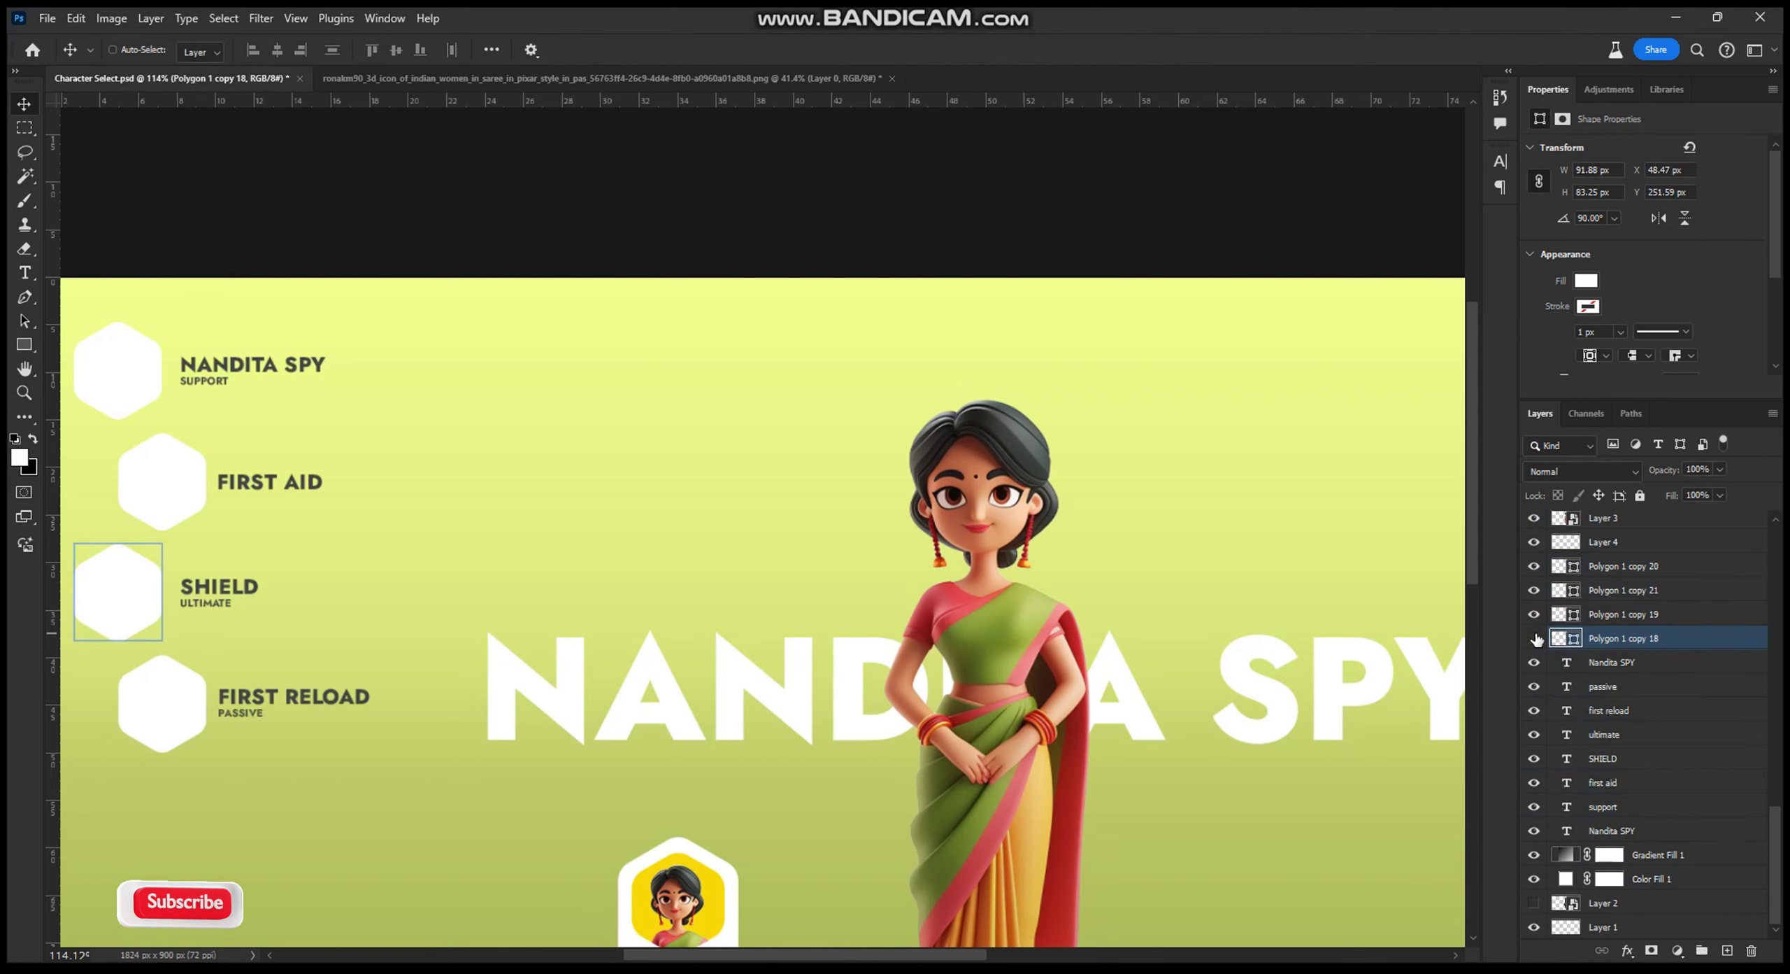
Step: Move Polygon 1 copy 18, 19, 21 and 20 beside their SHIELD, FIRST AID, FIRST RELOAD and SUPPORT text
left_click_drag(1609, 638, 1622, 696)
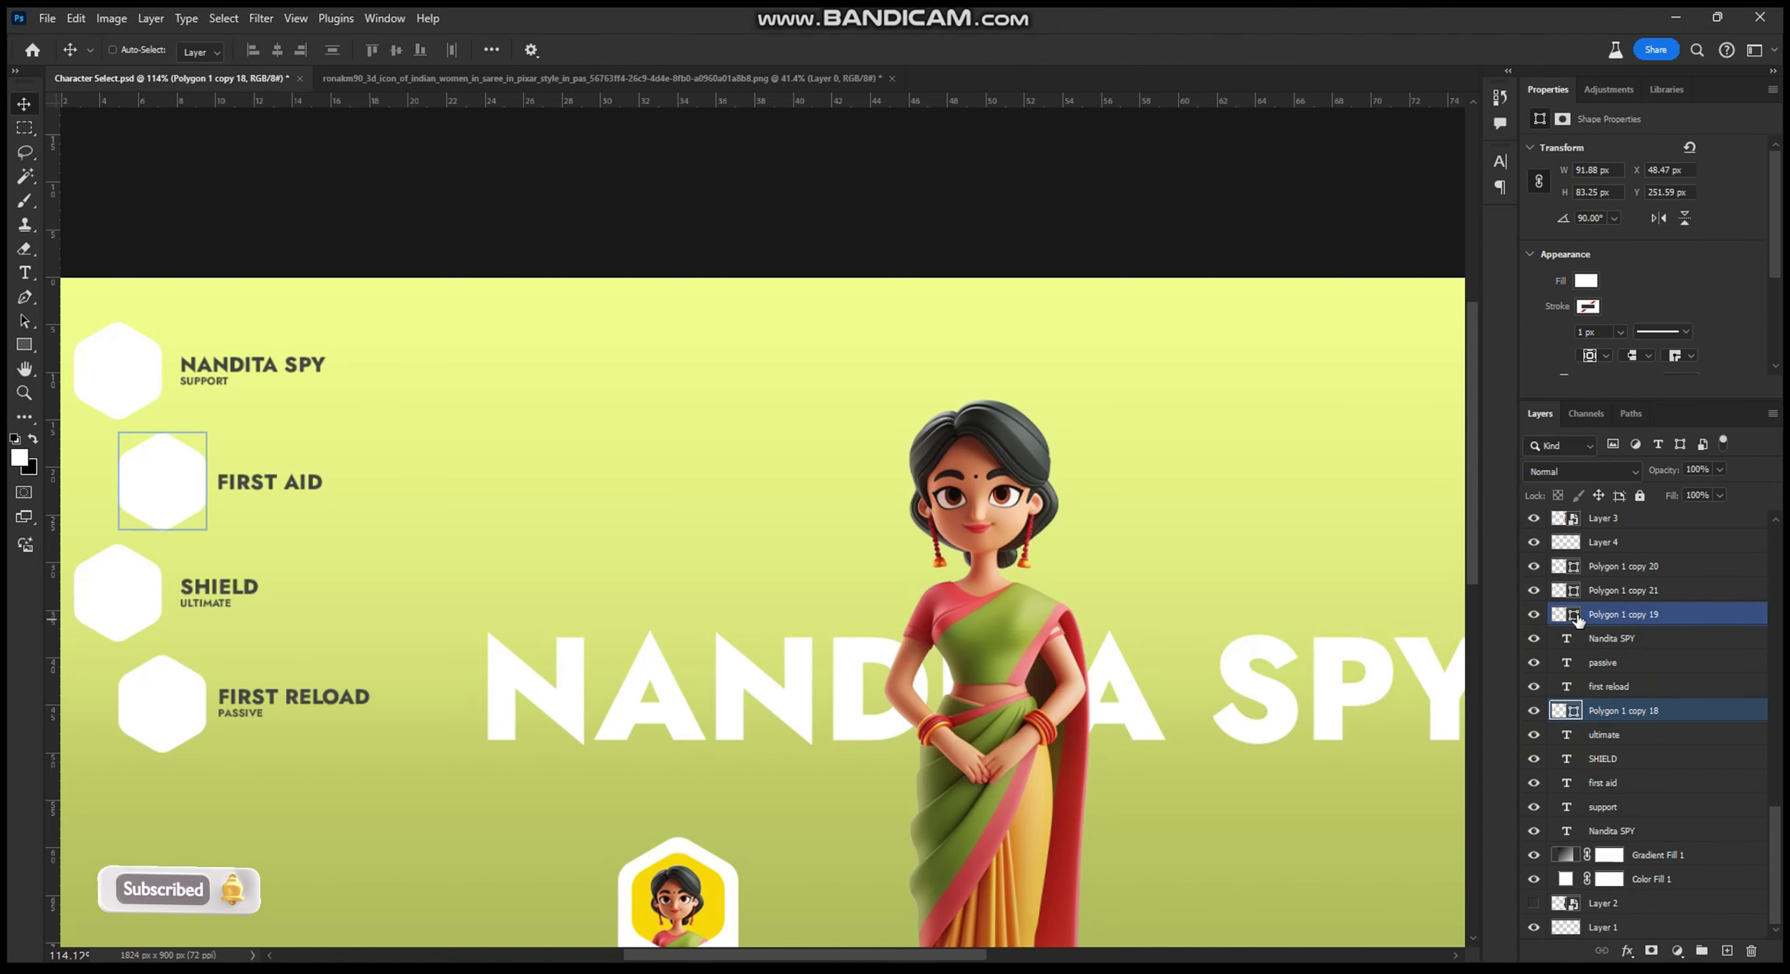
left_click_drag(1616, 614, 1612, 769)
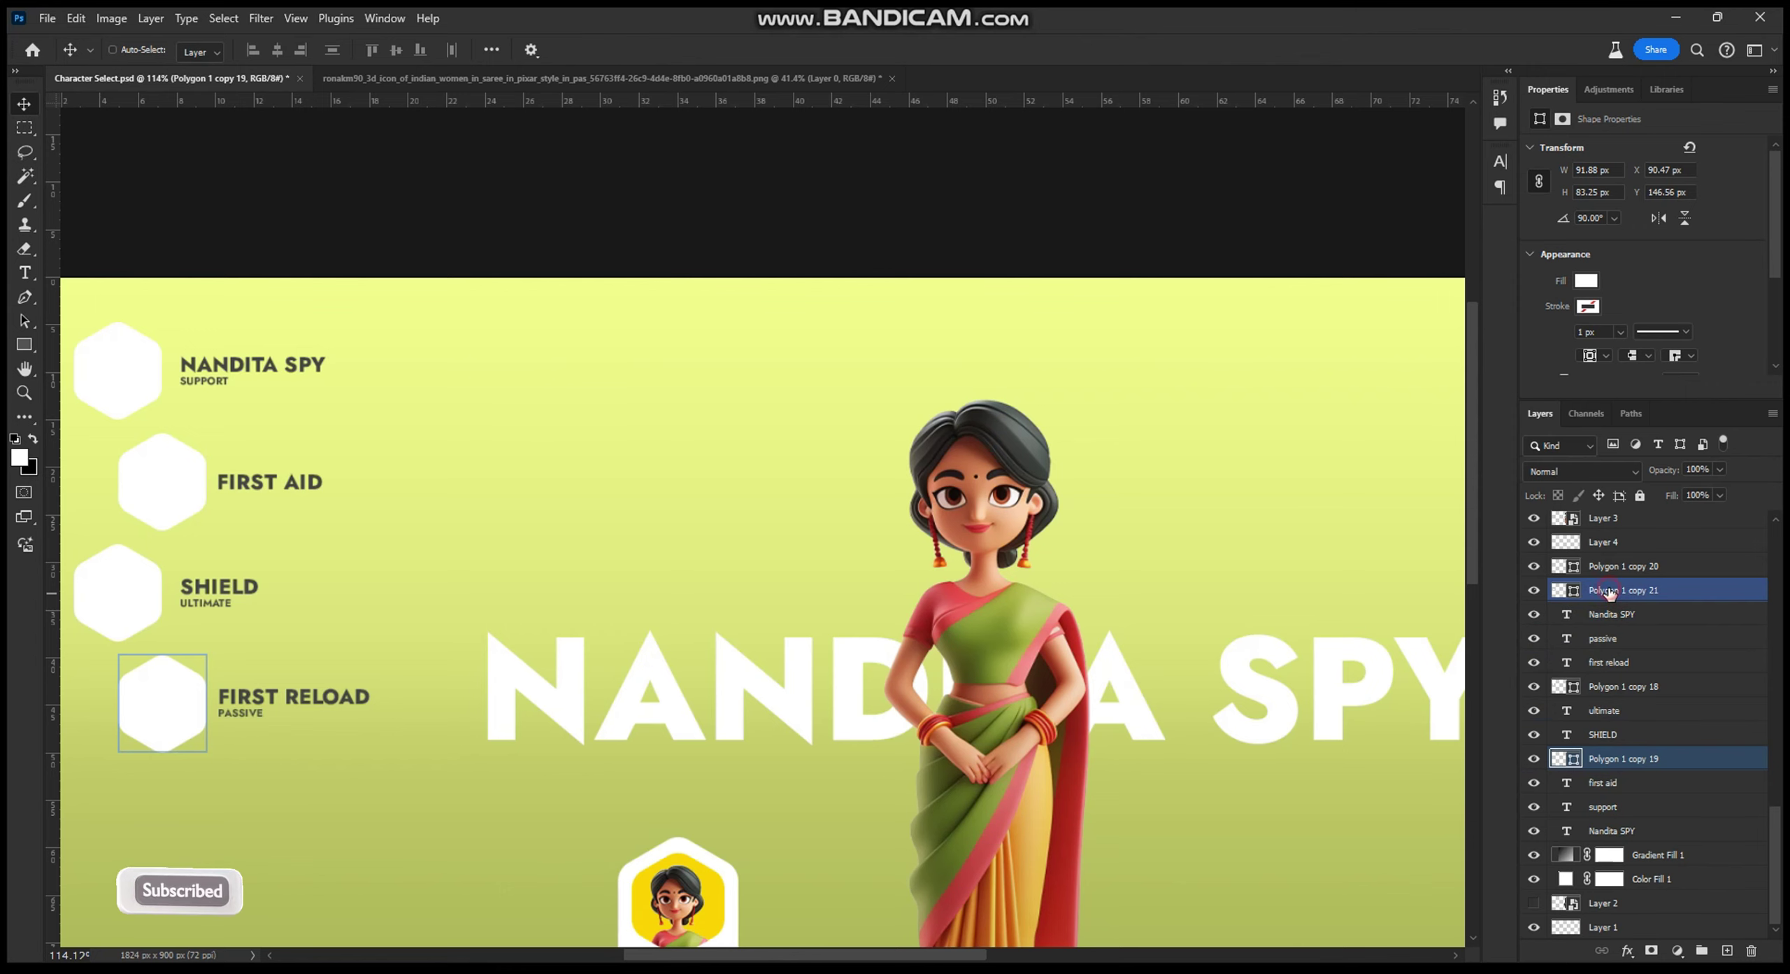
left_click(1615, 591)
left_click_drag(1620, 632, 1619, 625)
left_click_drag(1615, 566, 1633, 797)
left_click(1636, 832)
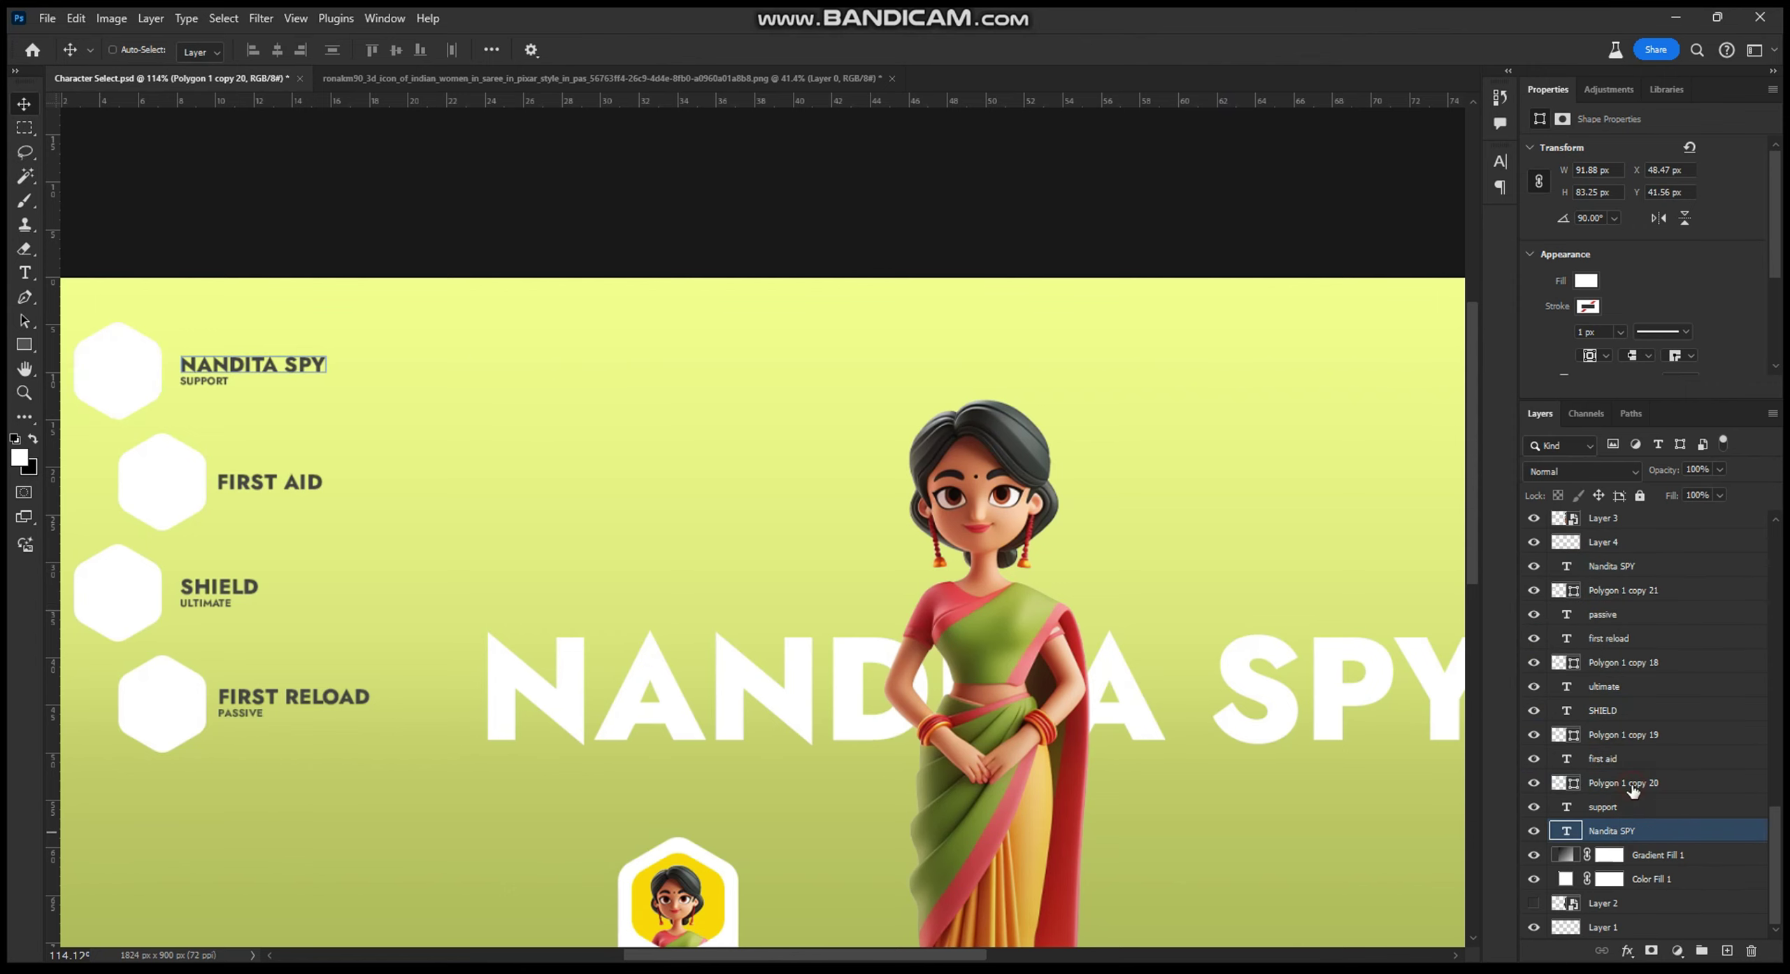
Step: Move the FIRST AID and SHIELD hexagons with their labels up
left_click(1608, 758, "ctrl")
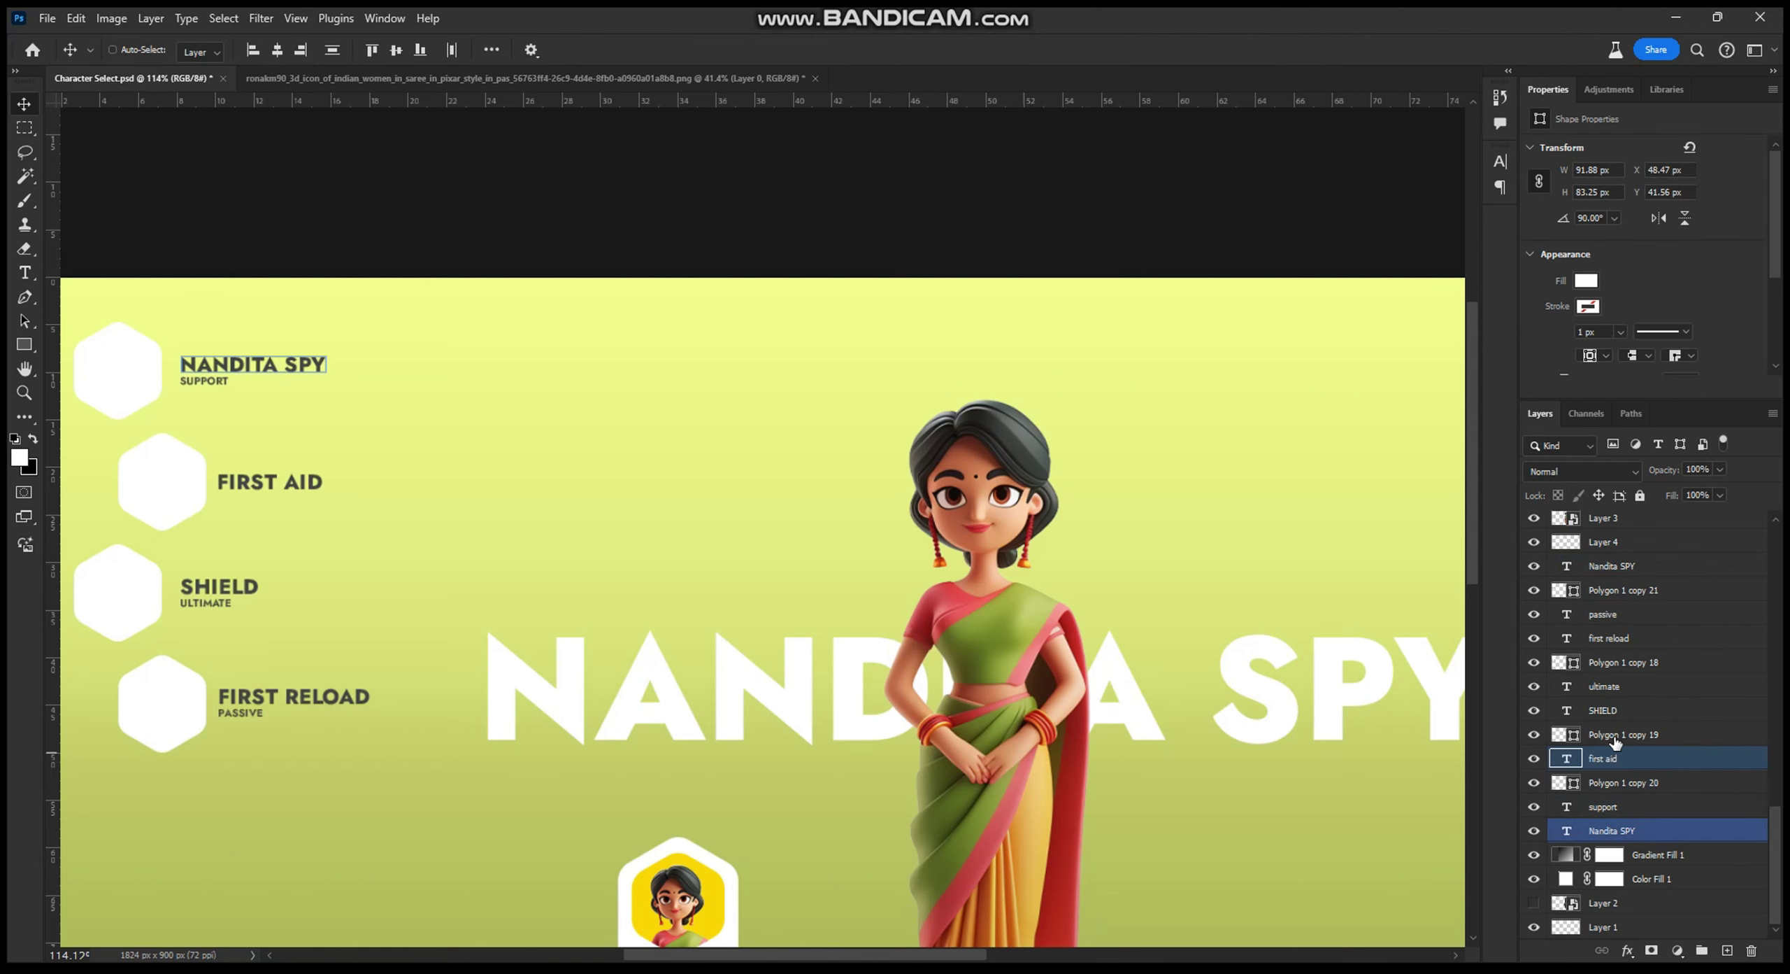
left_click(1617, 736, "ctrl")
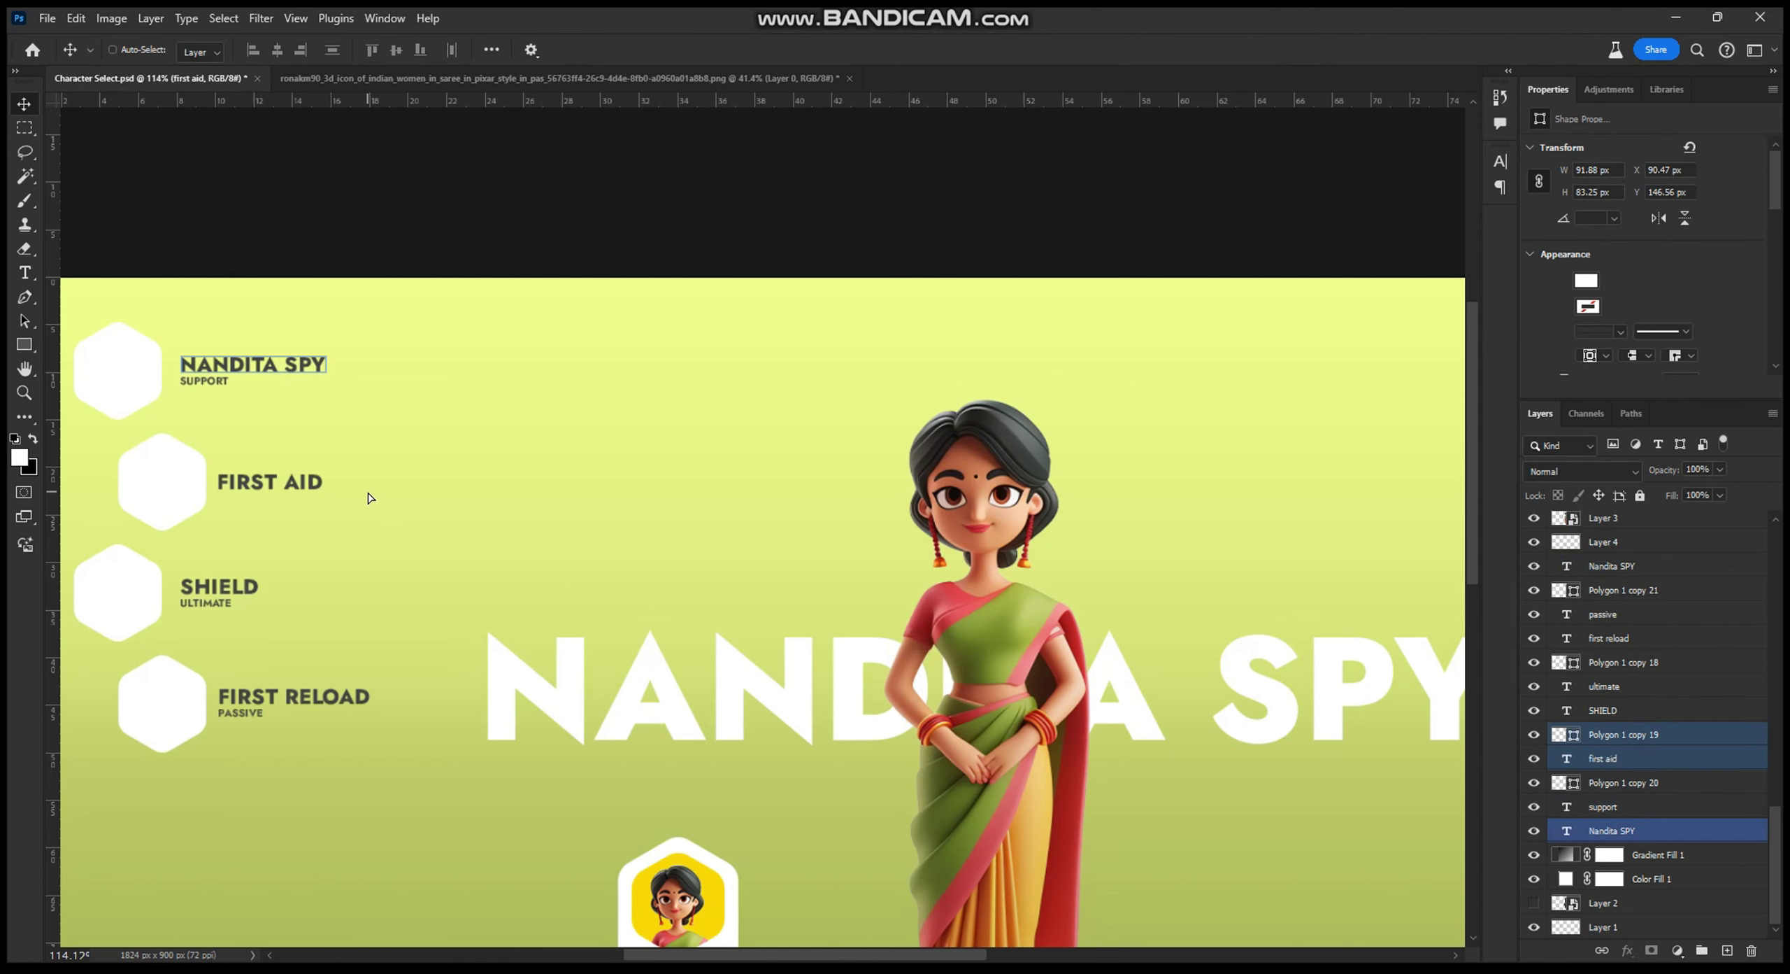
left_click_drag(369, 511, 368, 494)
left_click(1609, 710, "ctrl")
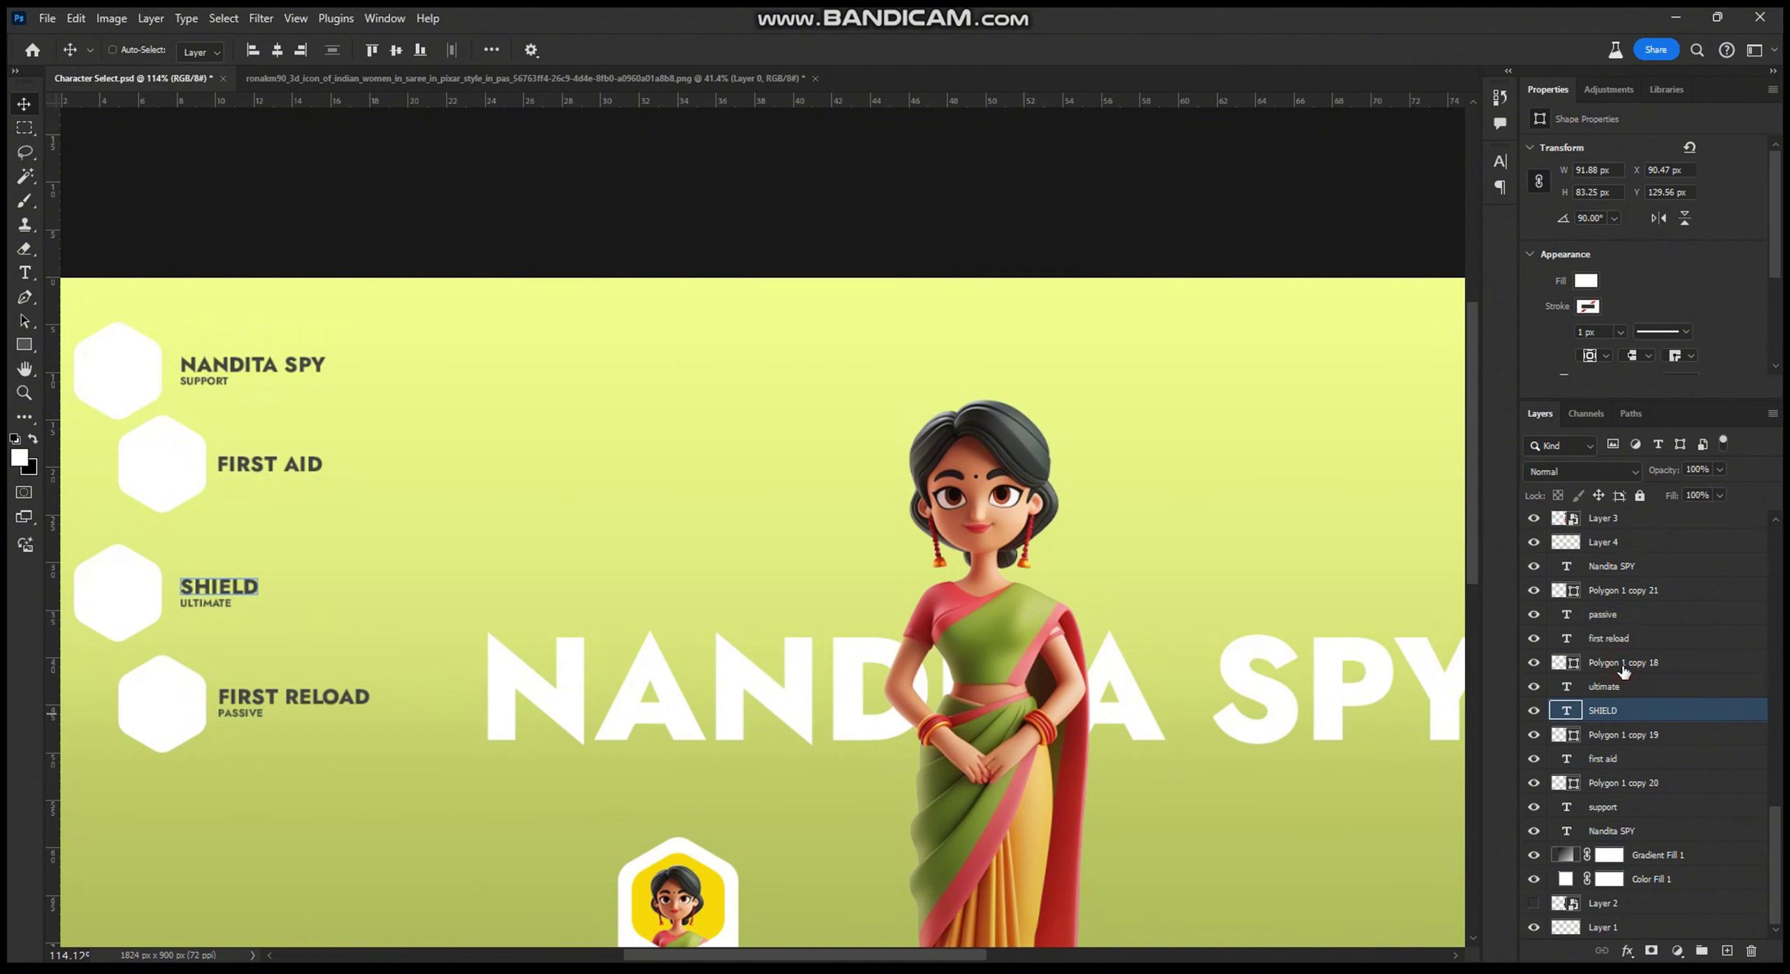
key("alt+shift+bracketright")
key("alt+shift+bracketright")
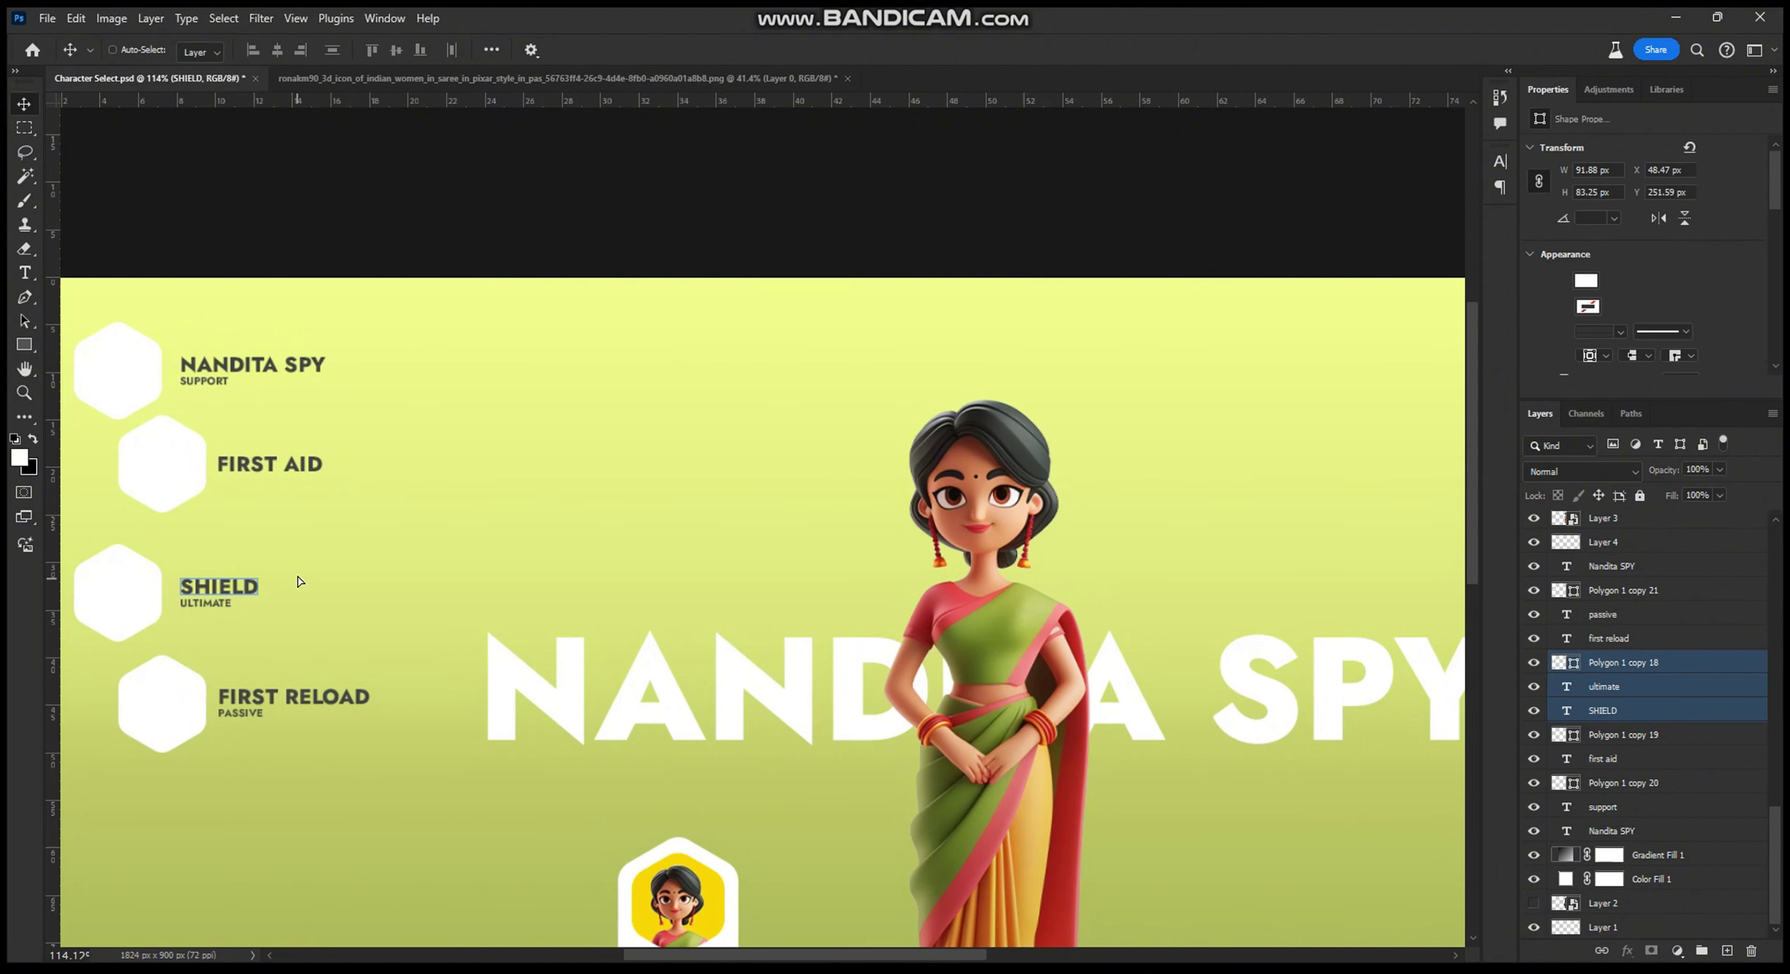
key("shift+Up")
key("shift+Up")
key("shift+Up")
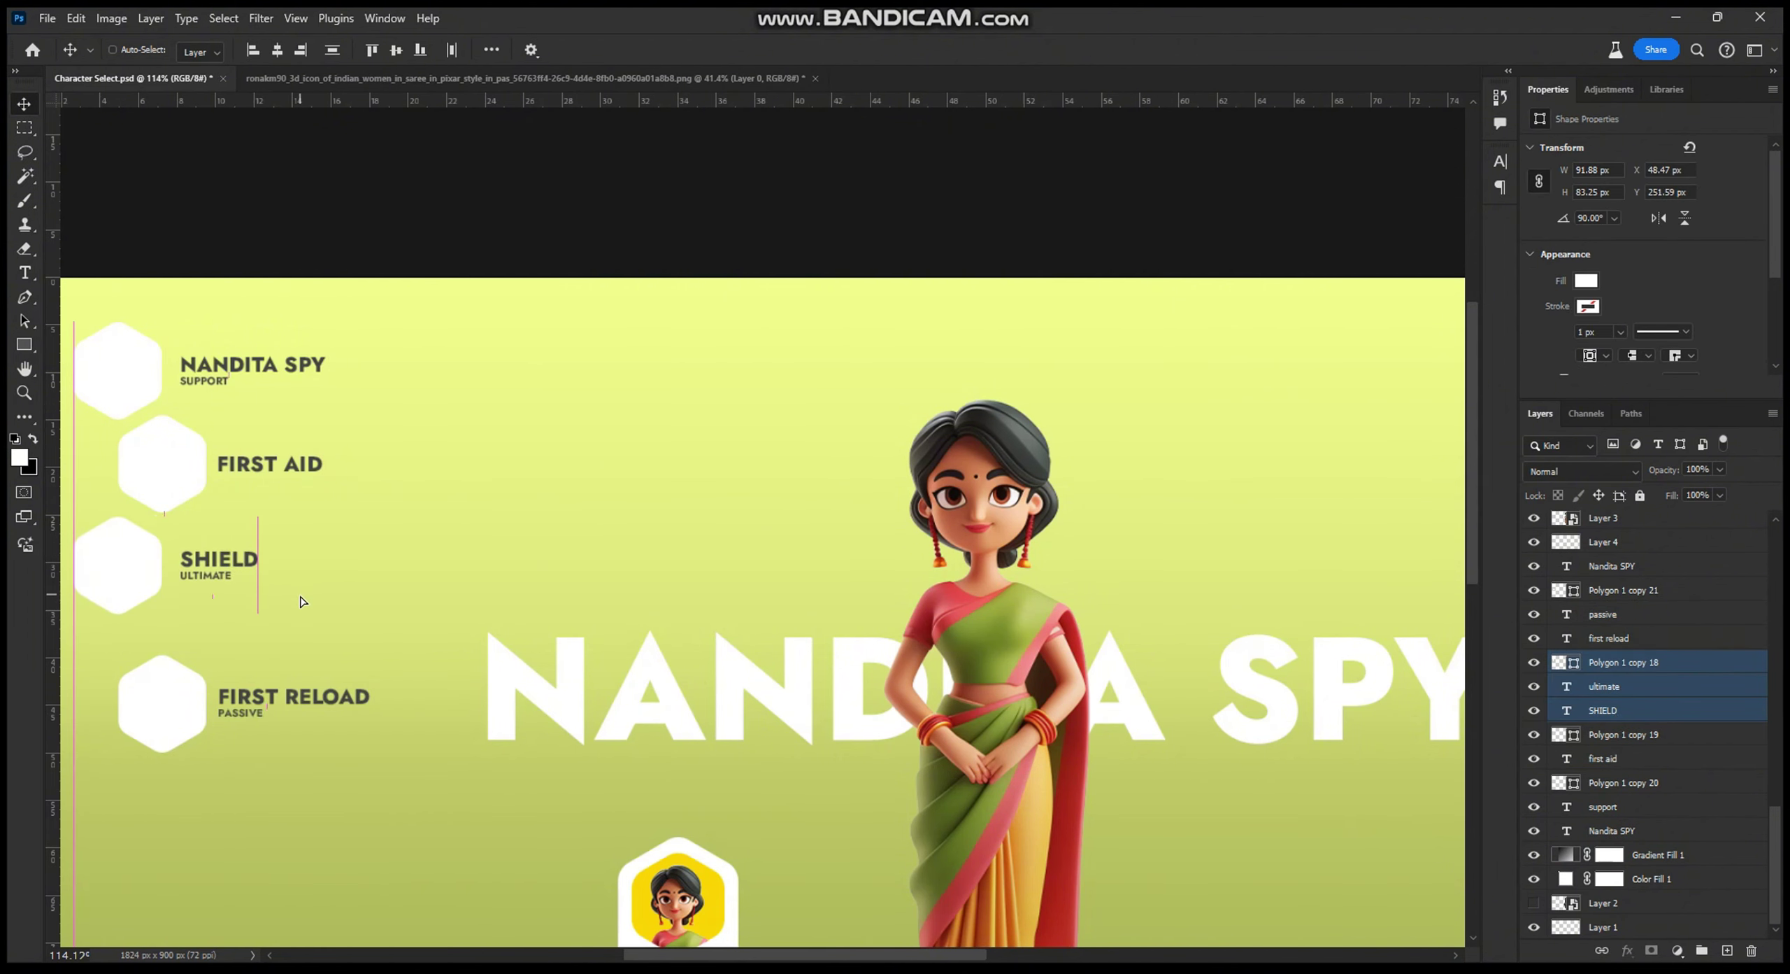
Step: Move the FIRST RELOAD / PASSIVE hexagon group up just under SHIELD
left_click(1608, 638)
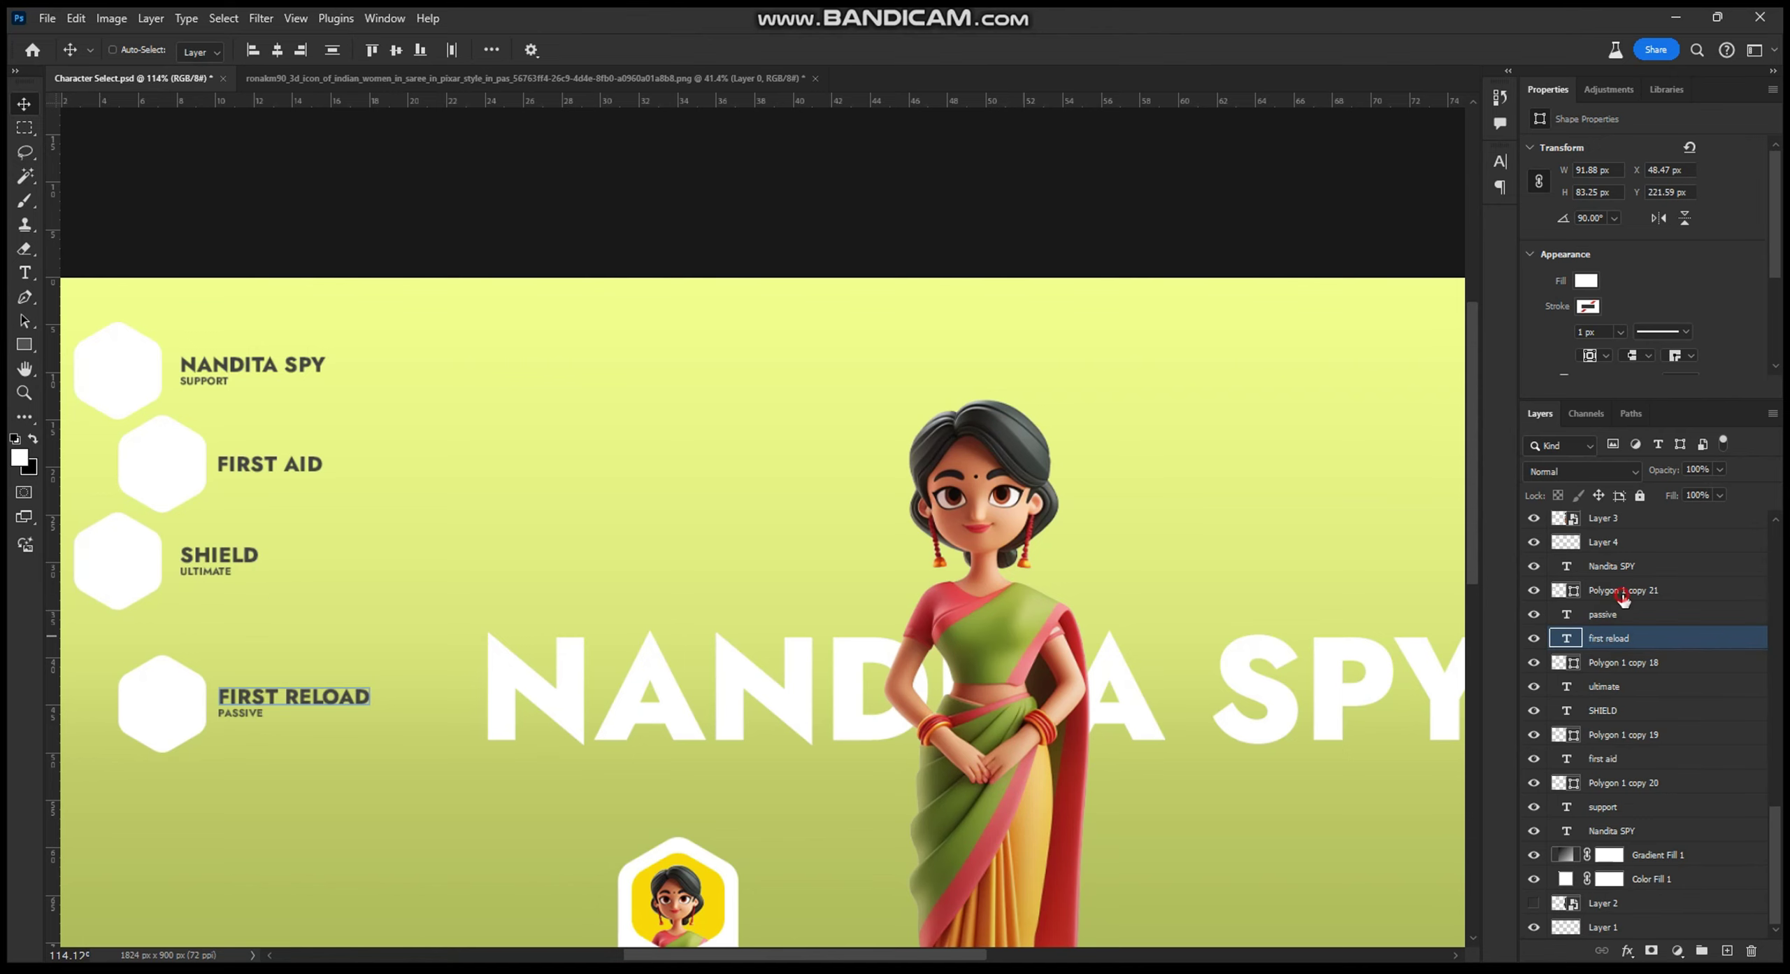
key("alt+shift+bracketright")
key("alt+shift+bracketright")
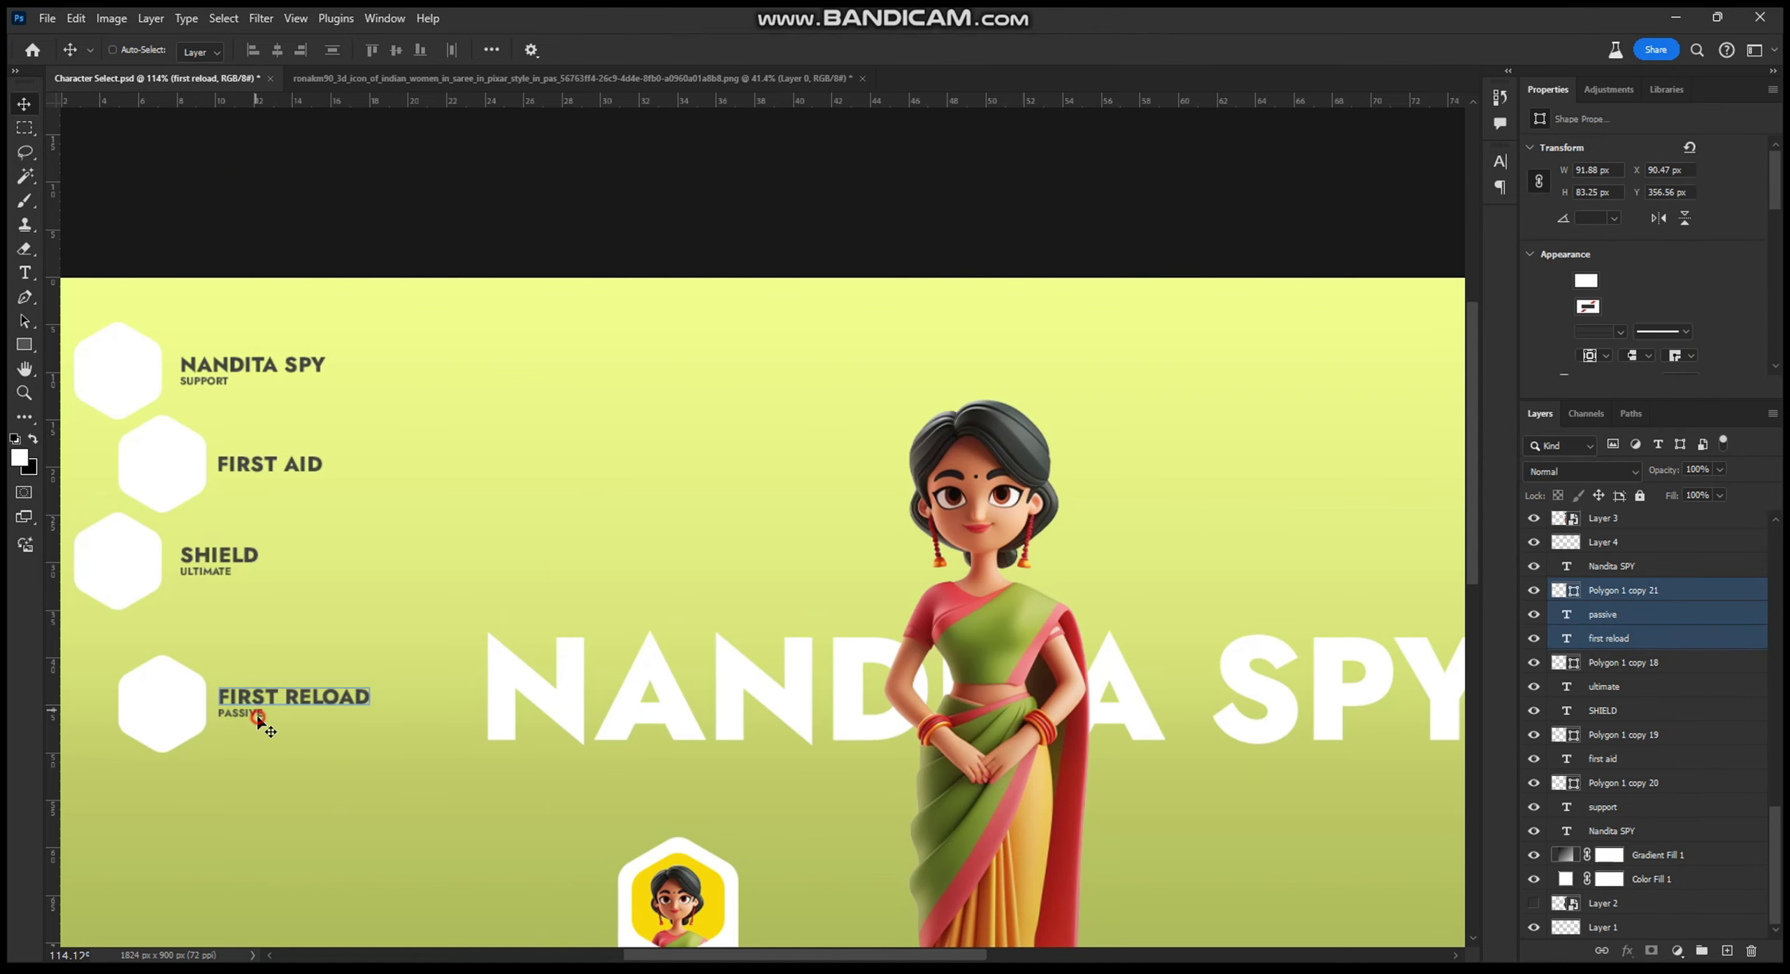
left_click_drag(257, 714, 264, 677)
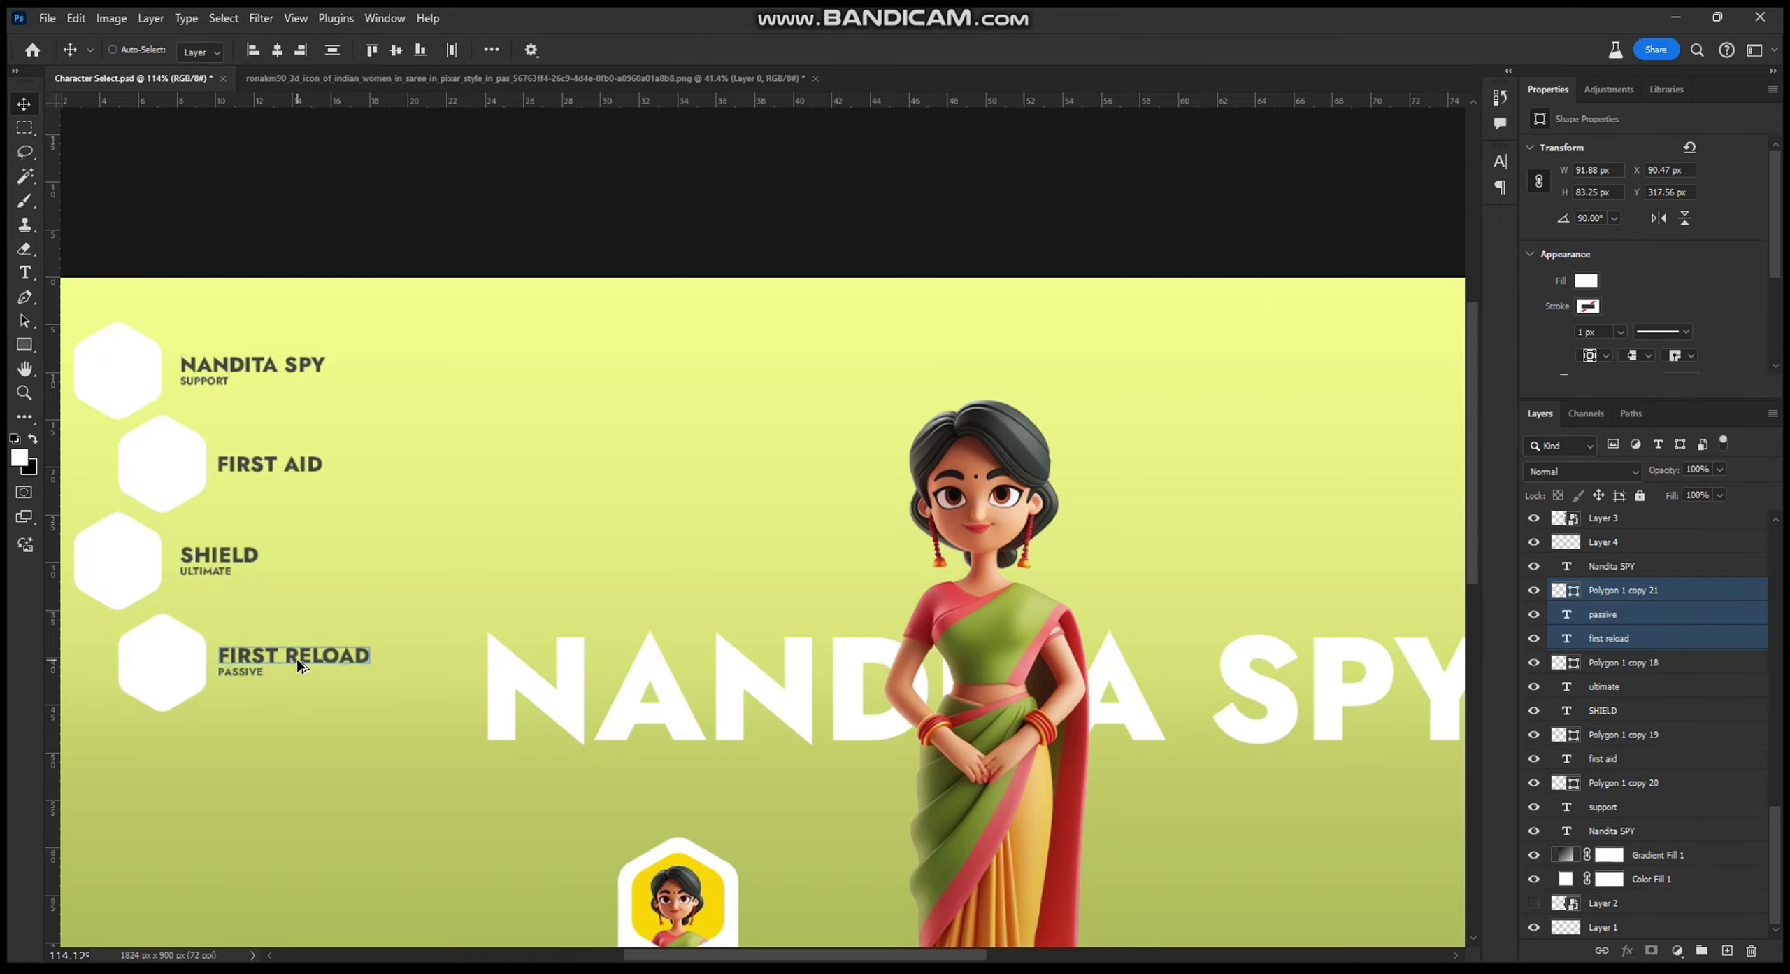
scroll(297, 662, "down", 5)
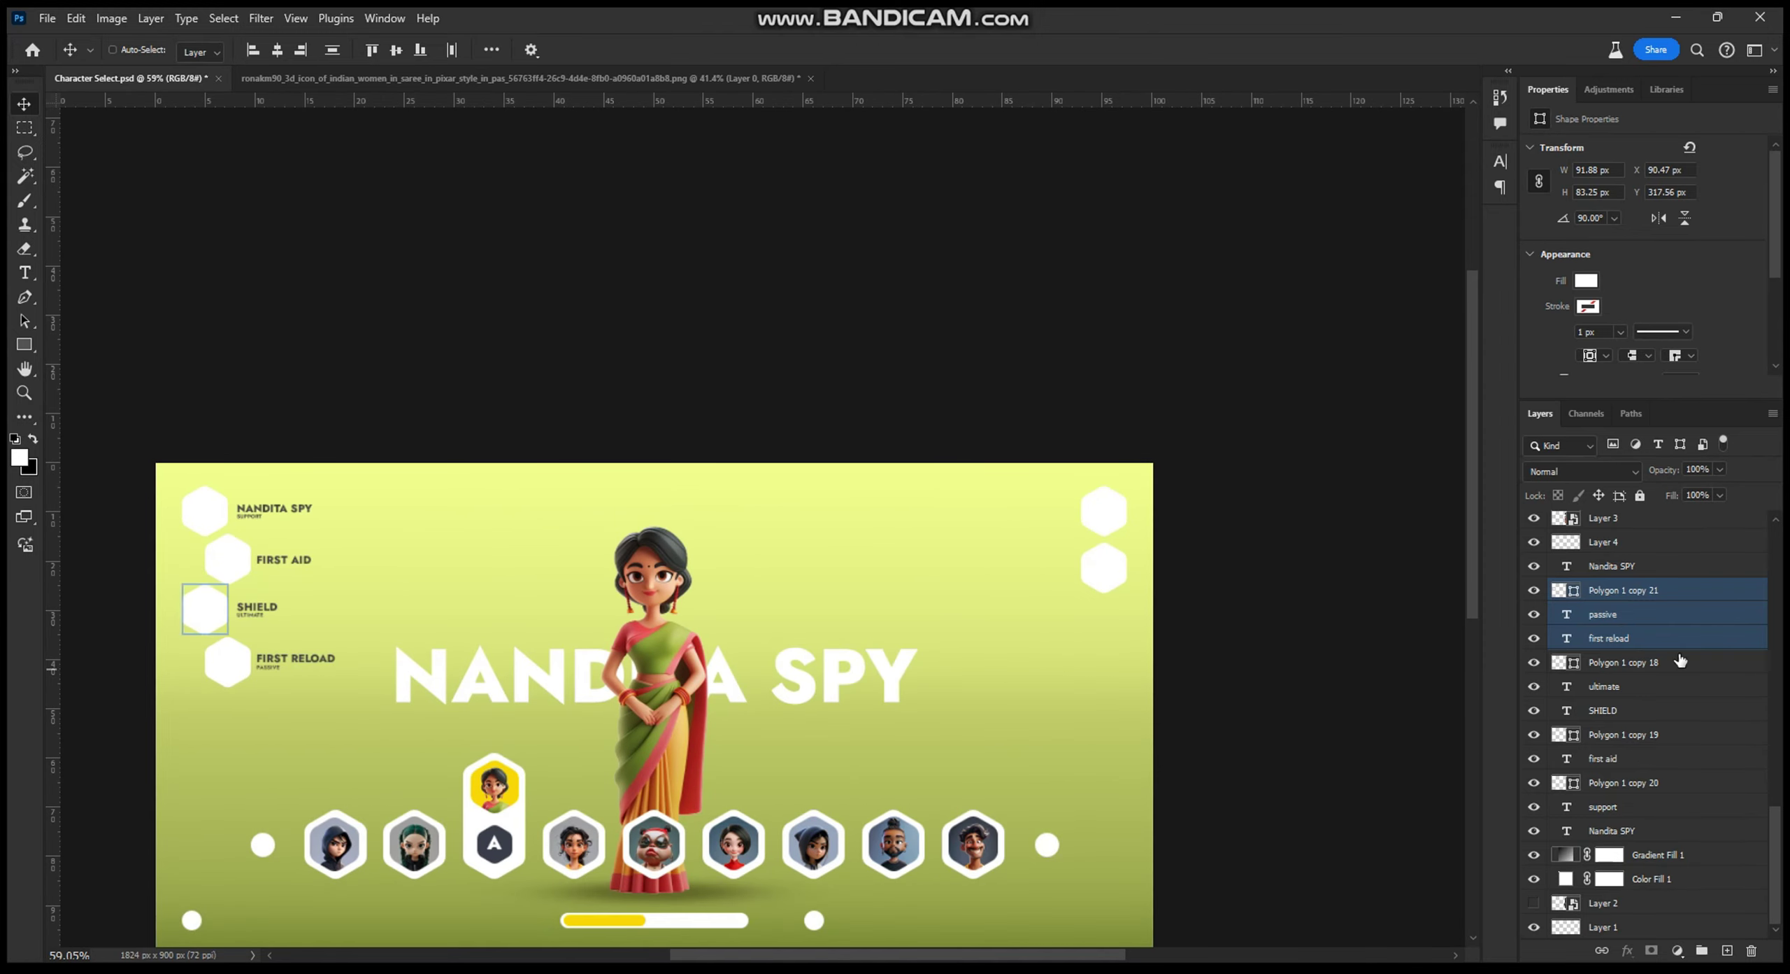
Step: Scale the whole ability list down, then back up to about 130%
left_click(1637, 830, "shift")
key("ctrl+t")
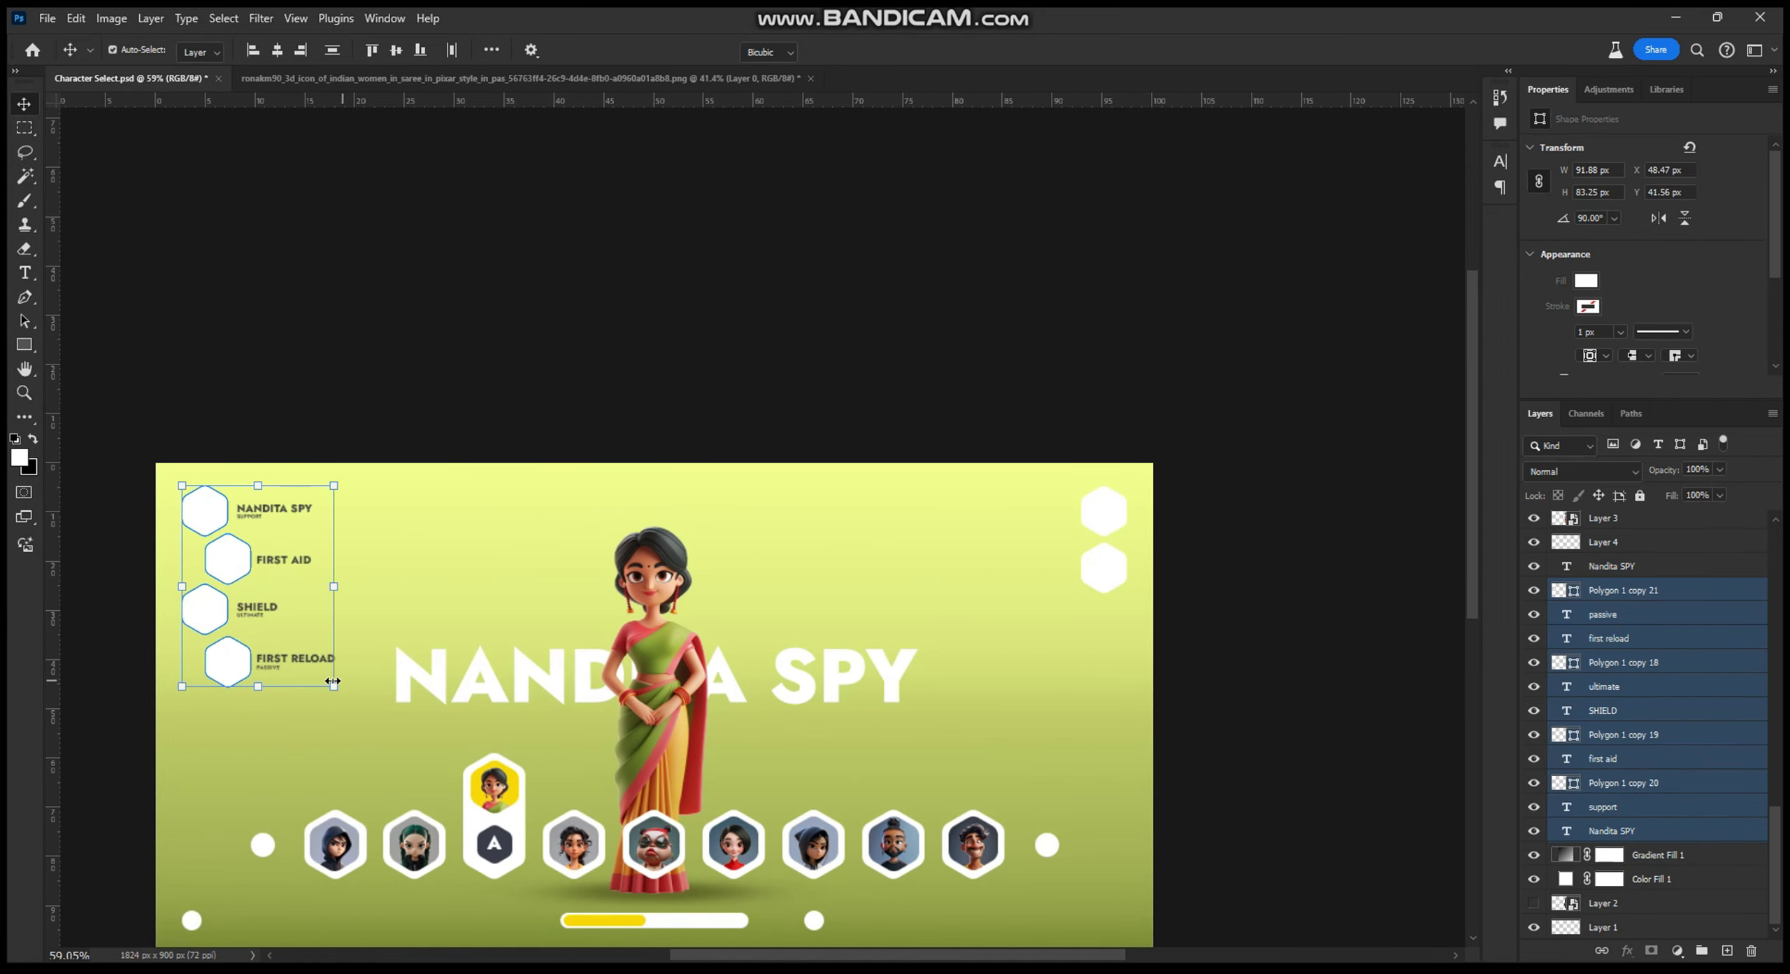
left_click_drag(333, 681, 315, 658)
key("Return")
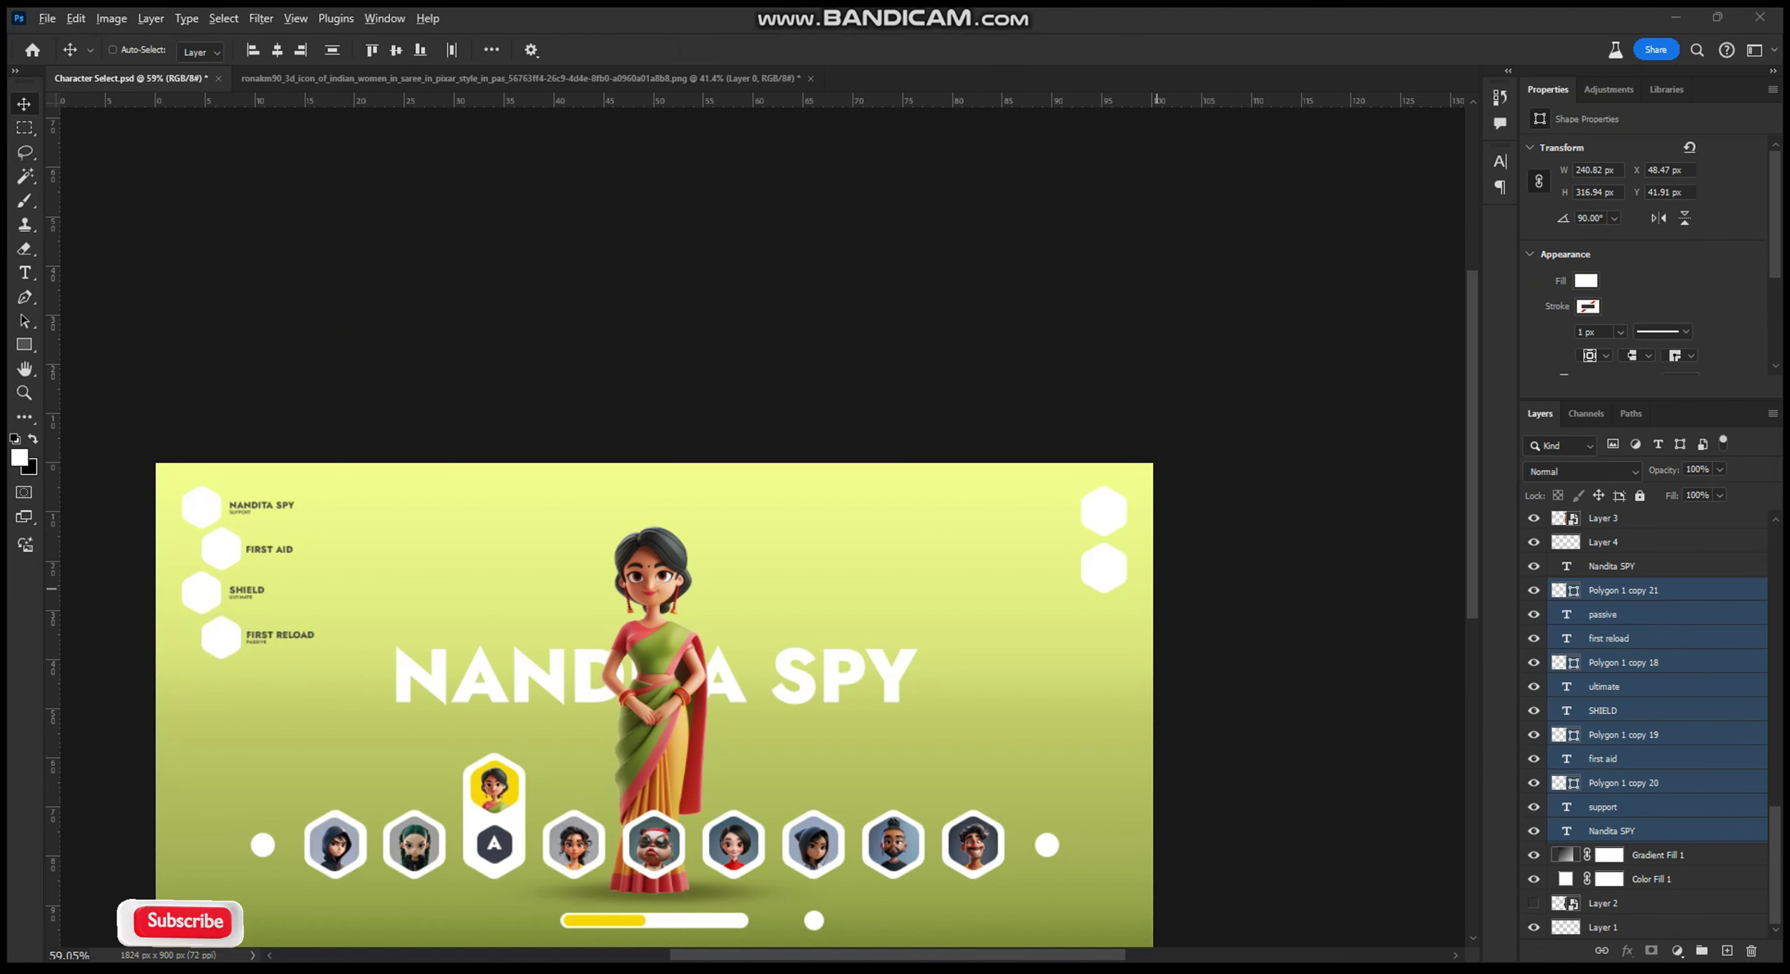
key("ctrl+t")
left_click_drag(315, 659, 363, 701)
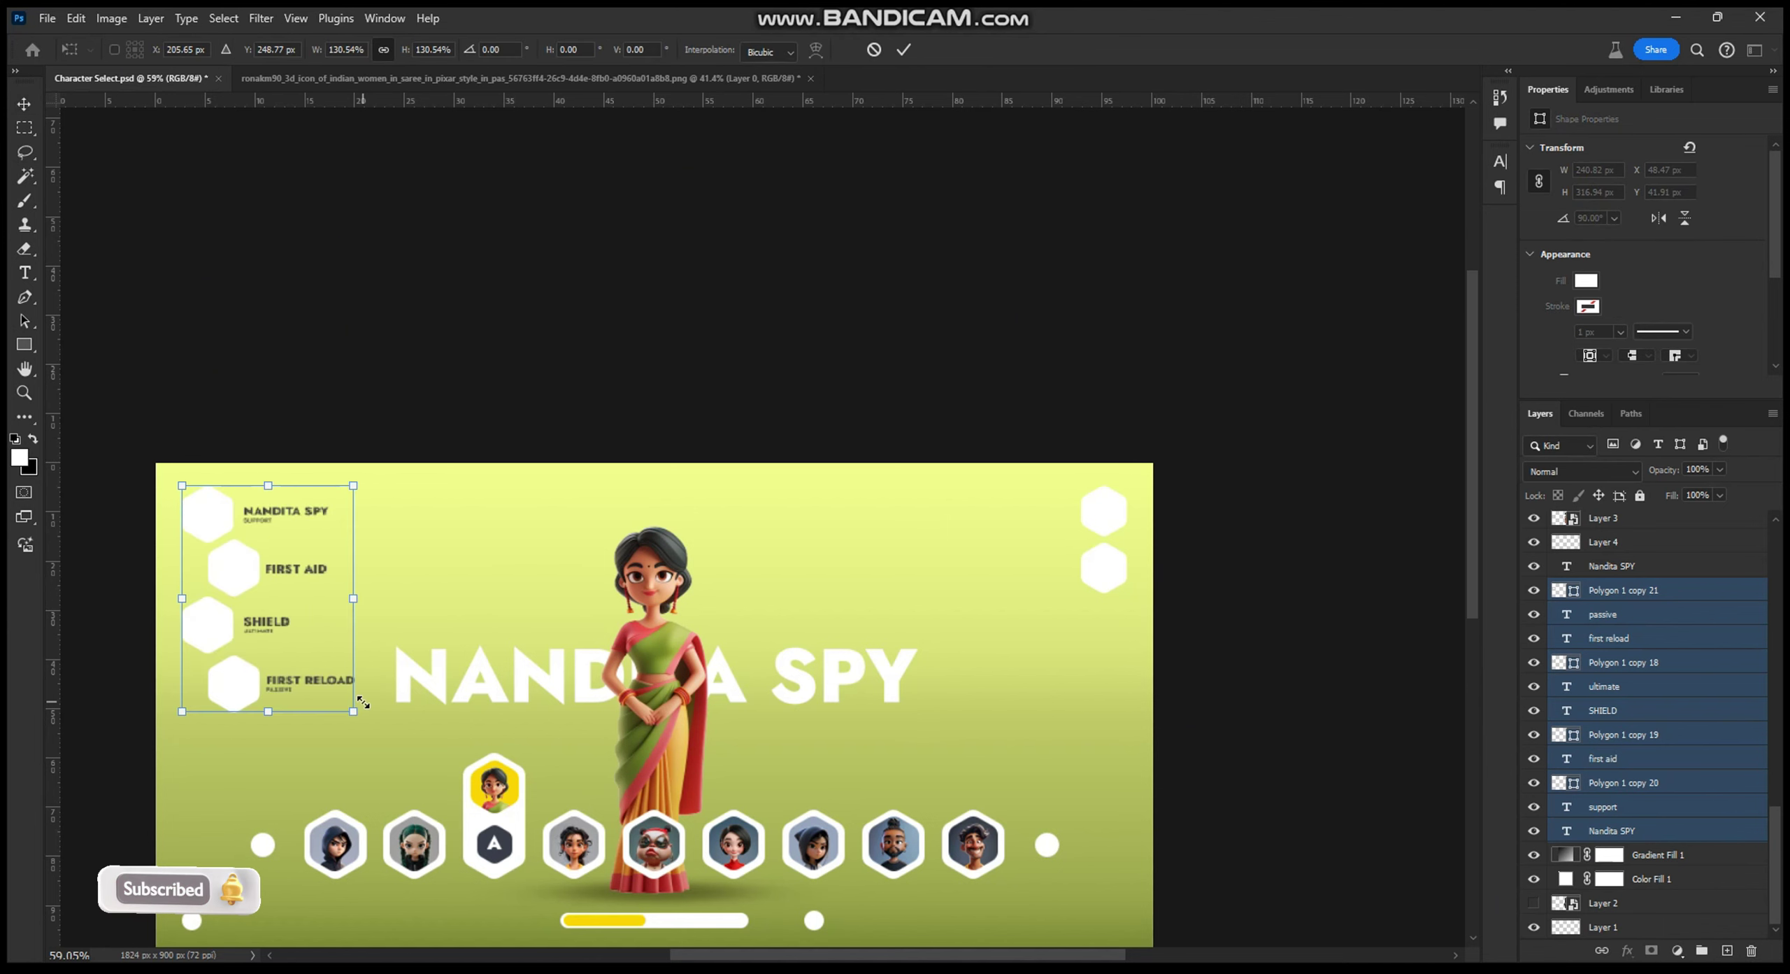
key("Return")
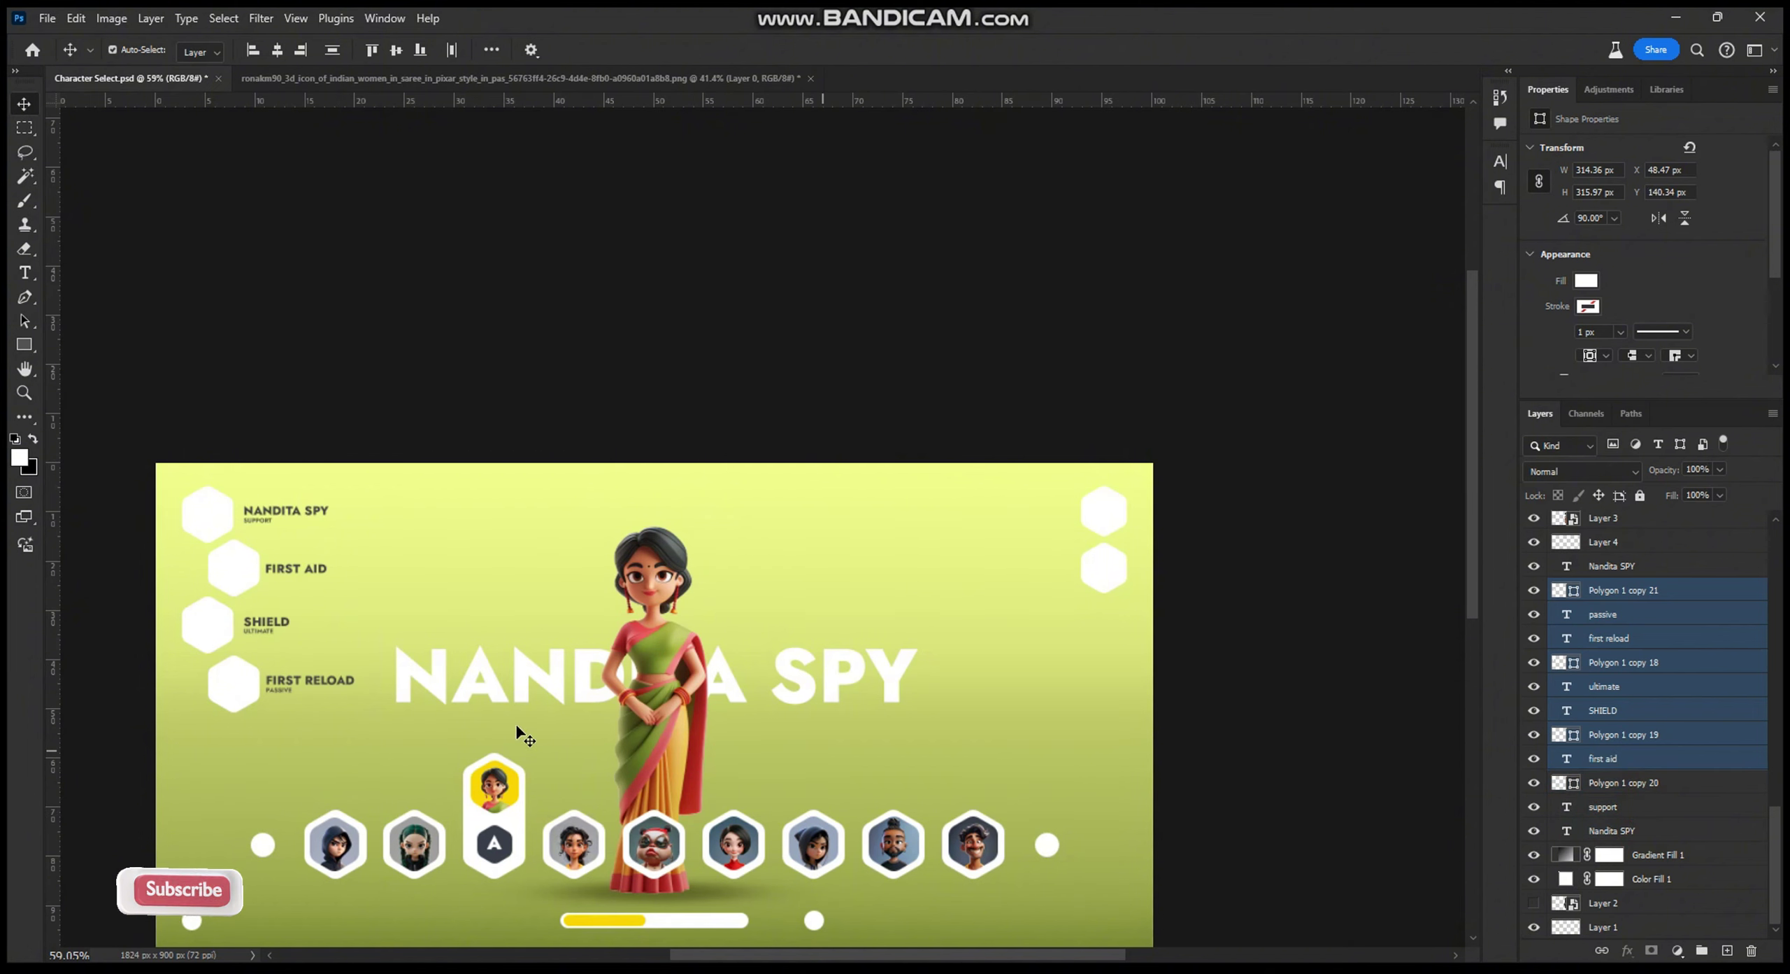
Step: Shrink the lower three abilities to about 64%
key("ctrl+t")
left_click_drag(356, 714, 308, 649)
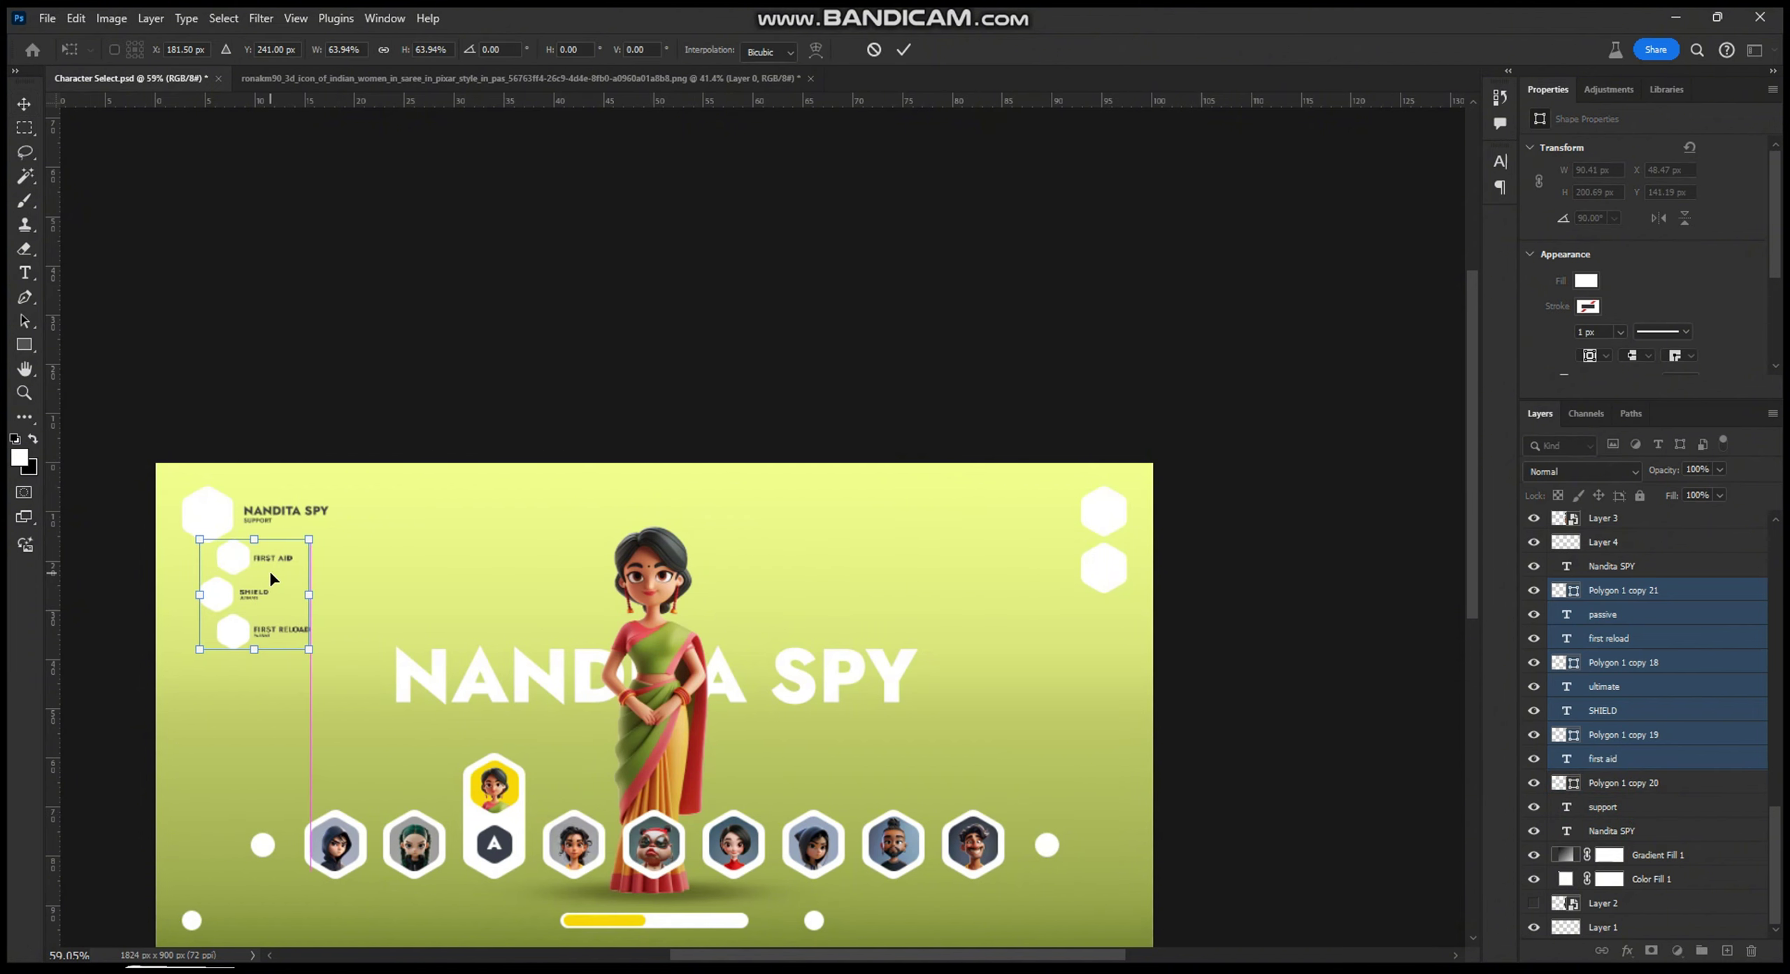
key("Return")
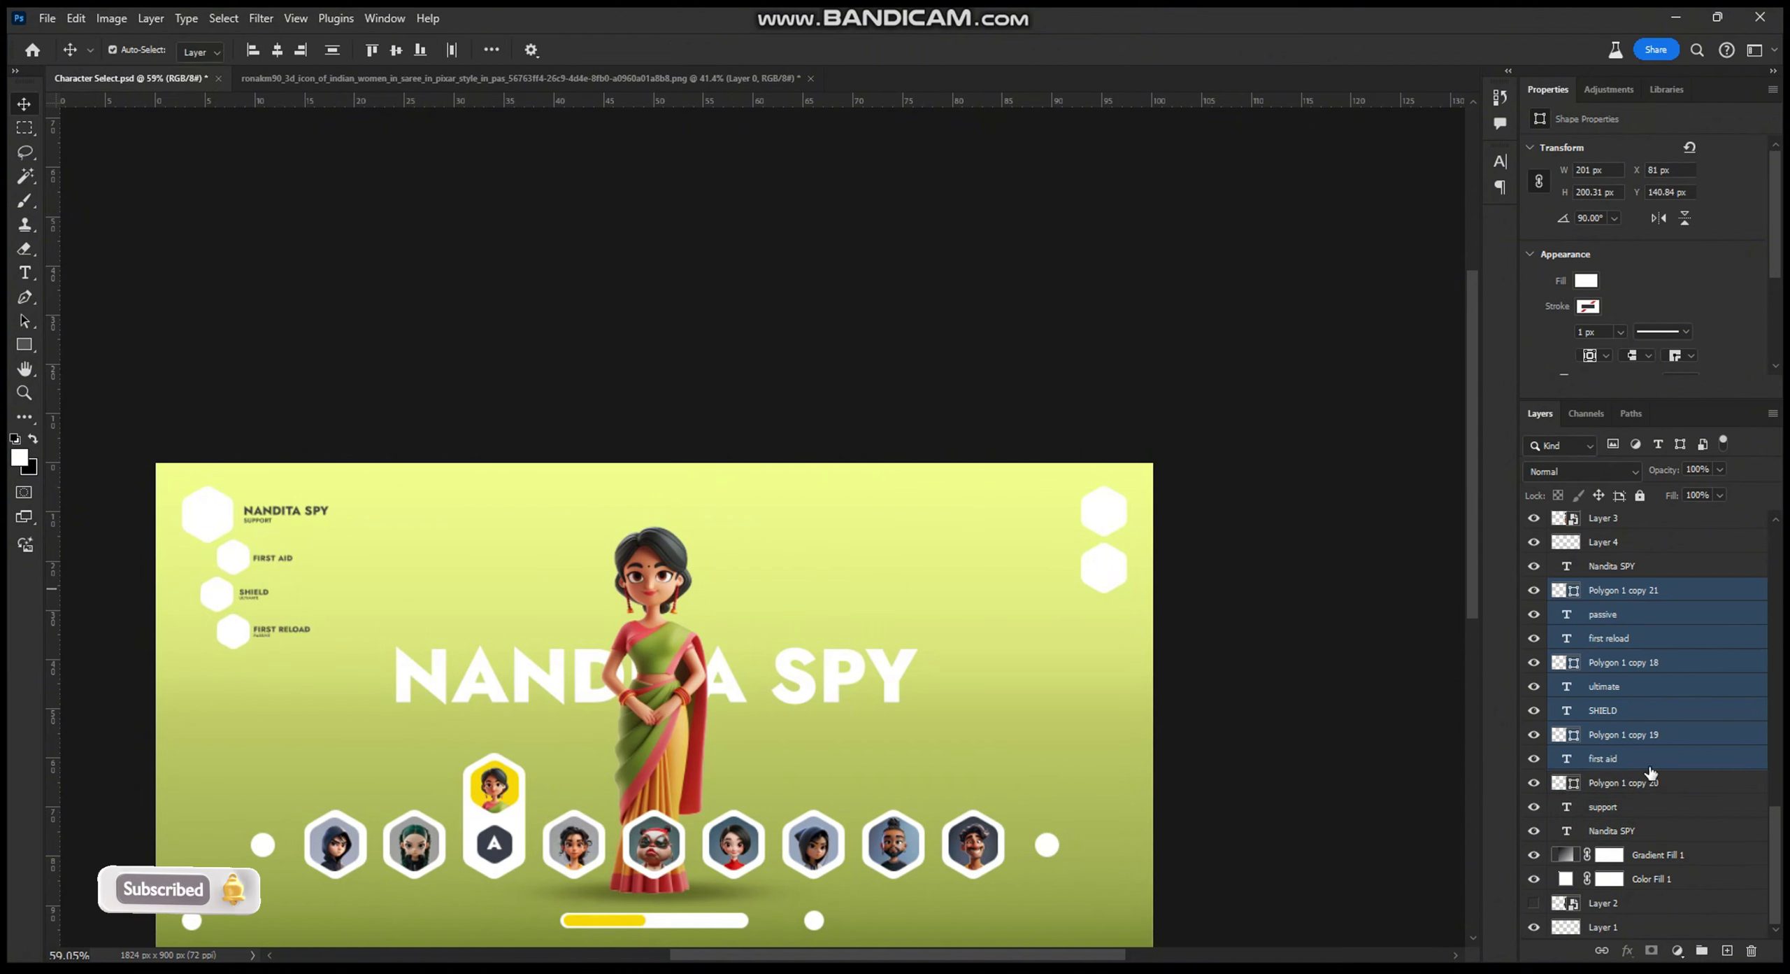
Step: Select all the ability text layers, from PASSIVE through NANDITA SPY
left_click(1608, 830, "shift")
left_click(1608, 565, "shift")
left_click(1608, 613)
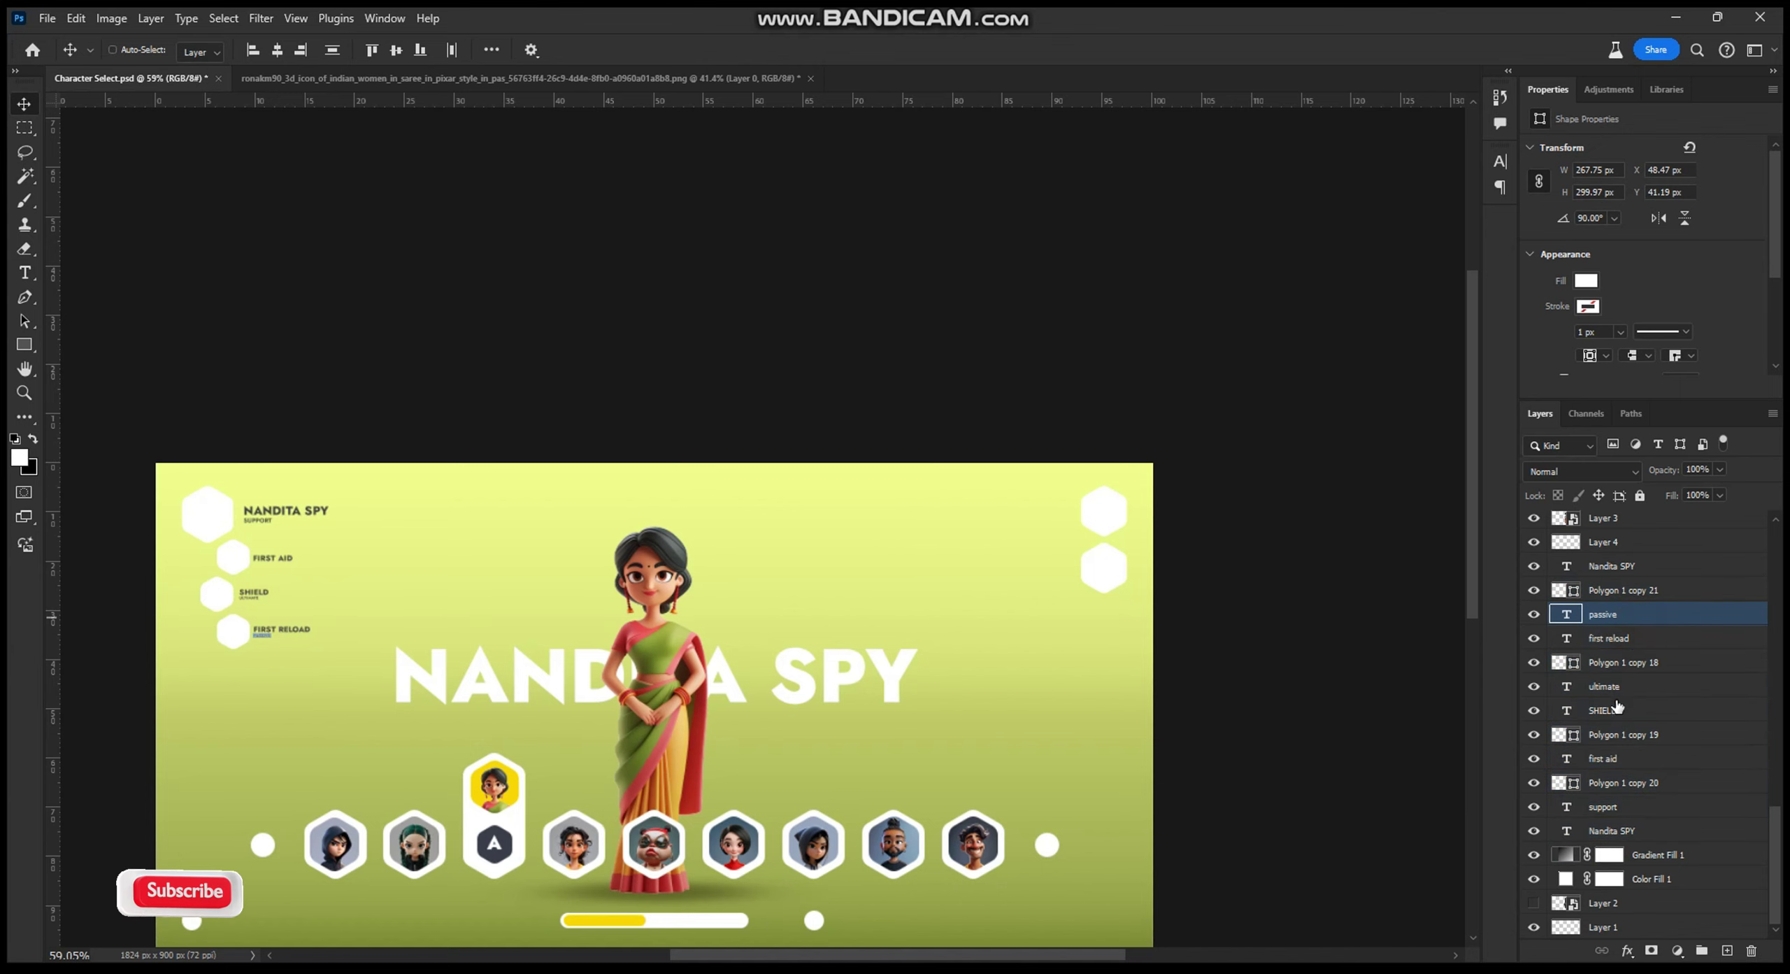
left_click(1608, 638, "shift")
left_click(1609, 687, "ctrl")
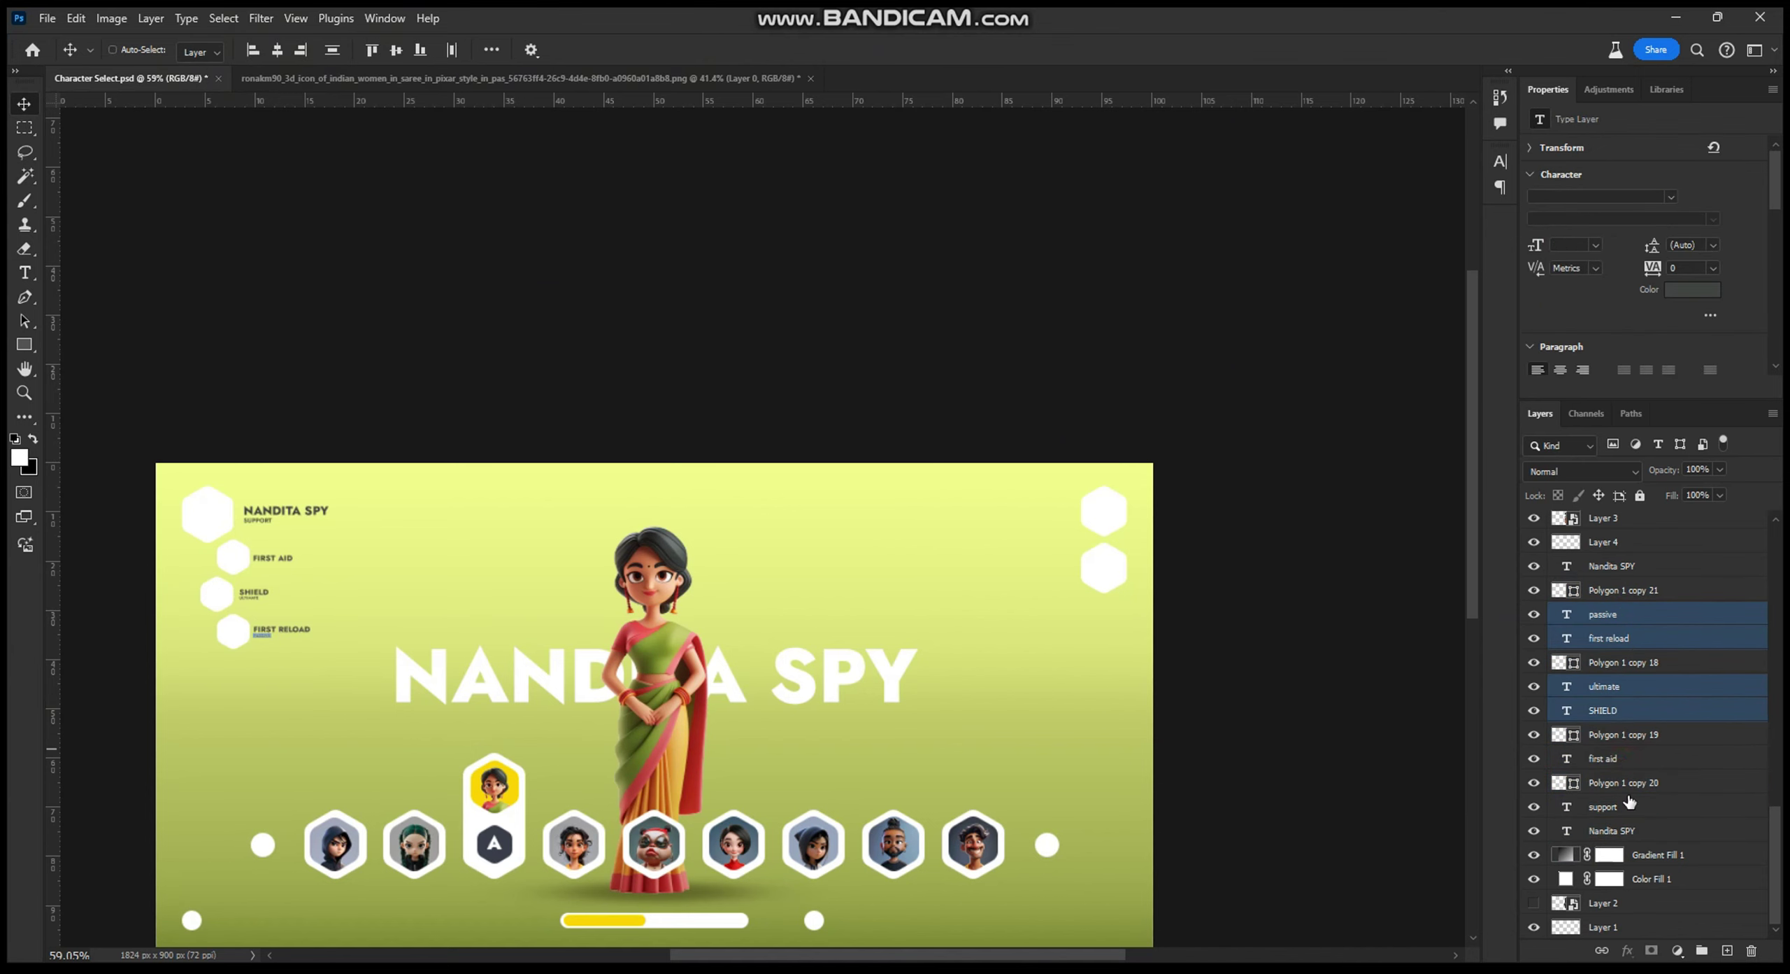
left_click(1609, 758, "ctrl")
left_click(1609, 806, "ctrl")
key("i")
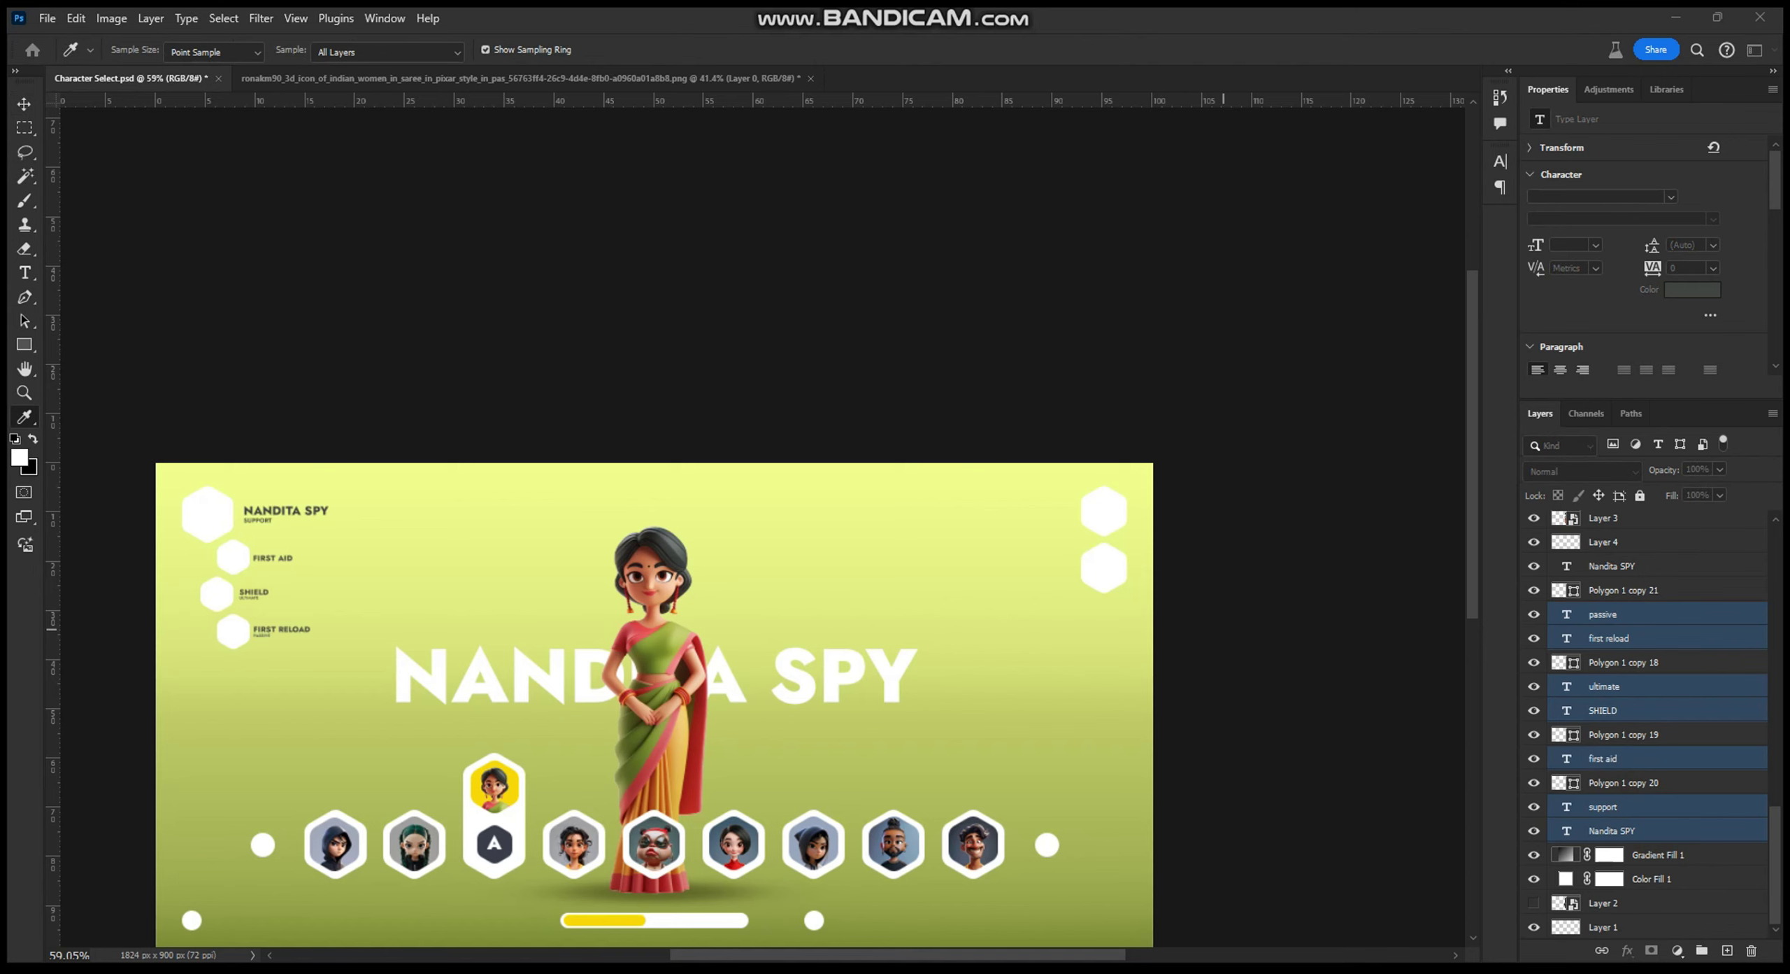
Step: Save the banner and set the selected labels' kerning to Optical
key("v")
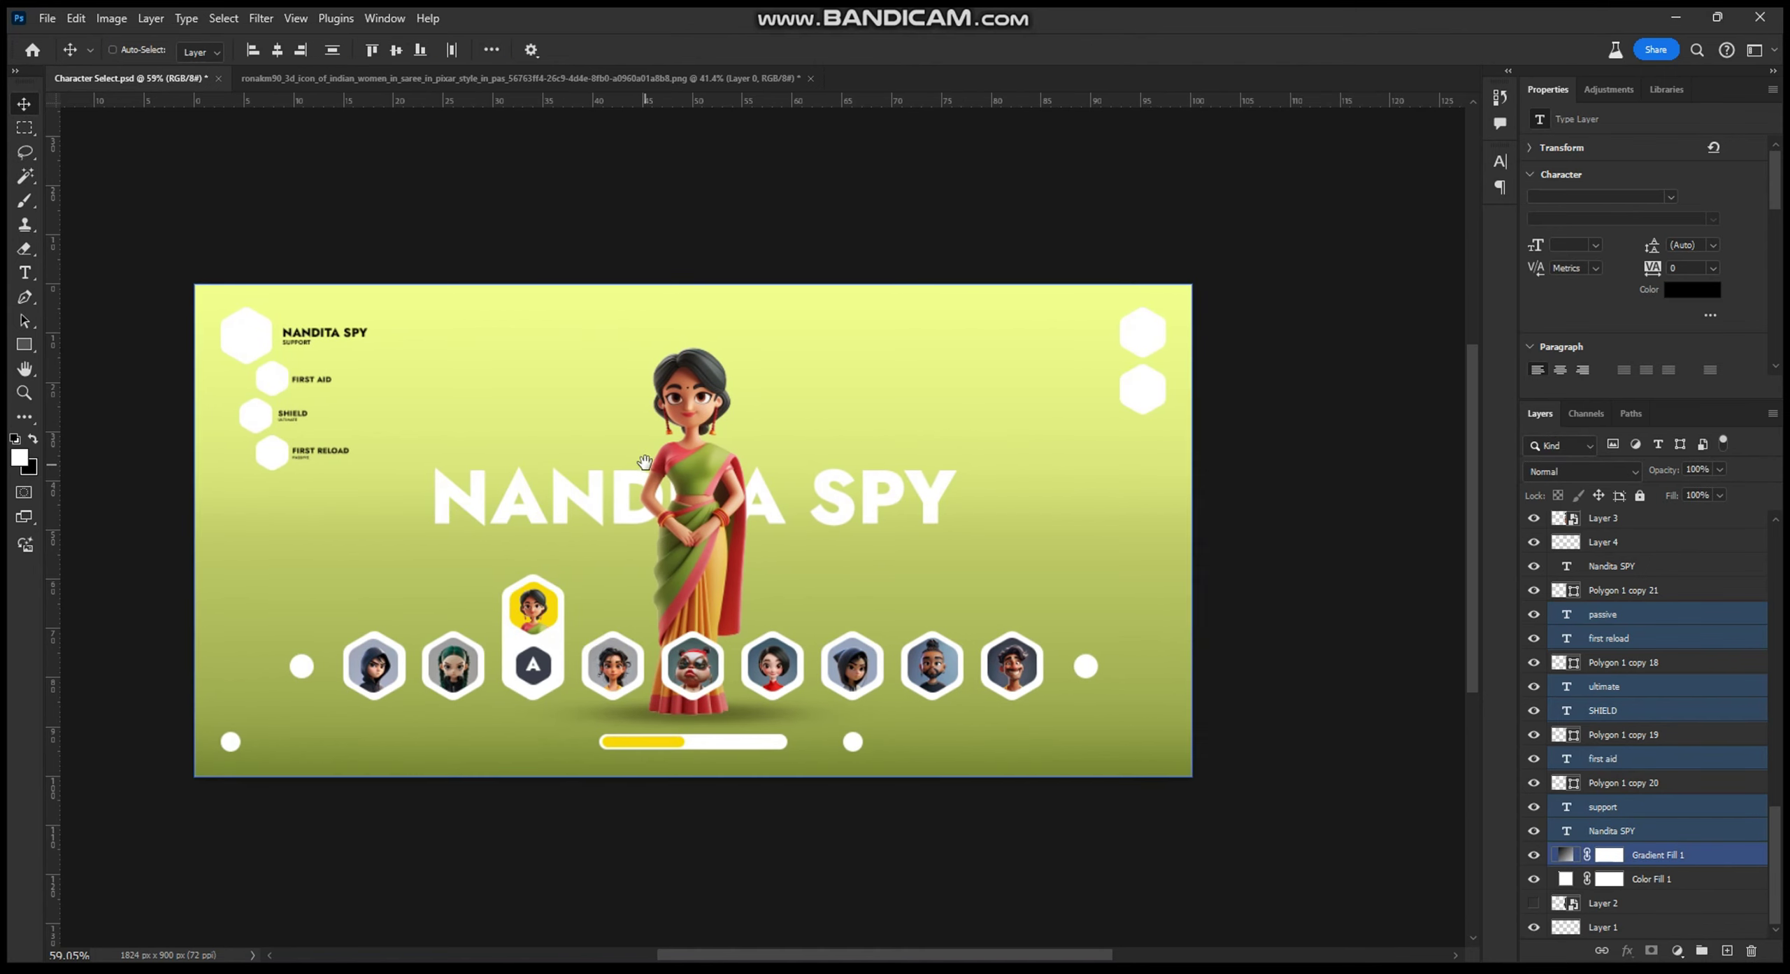
key("ctrl+s")
left_click(1594, 268)
left_click(1588, 306)
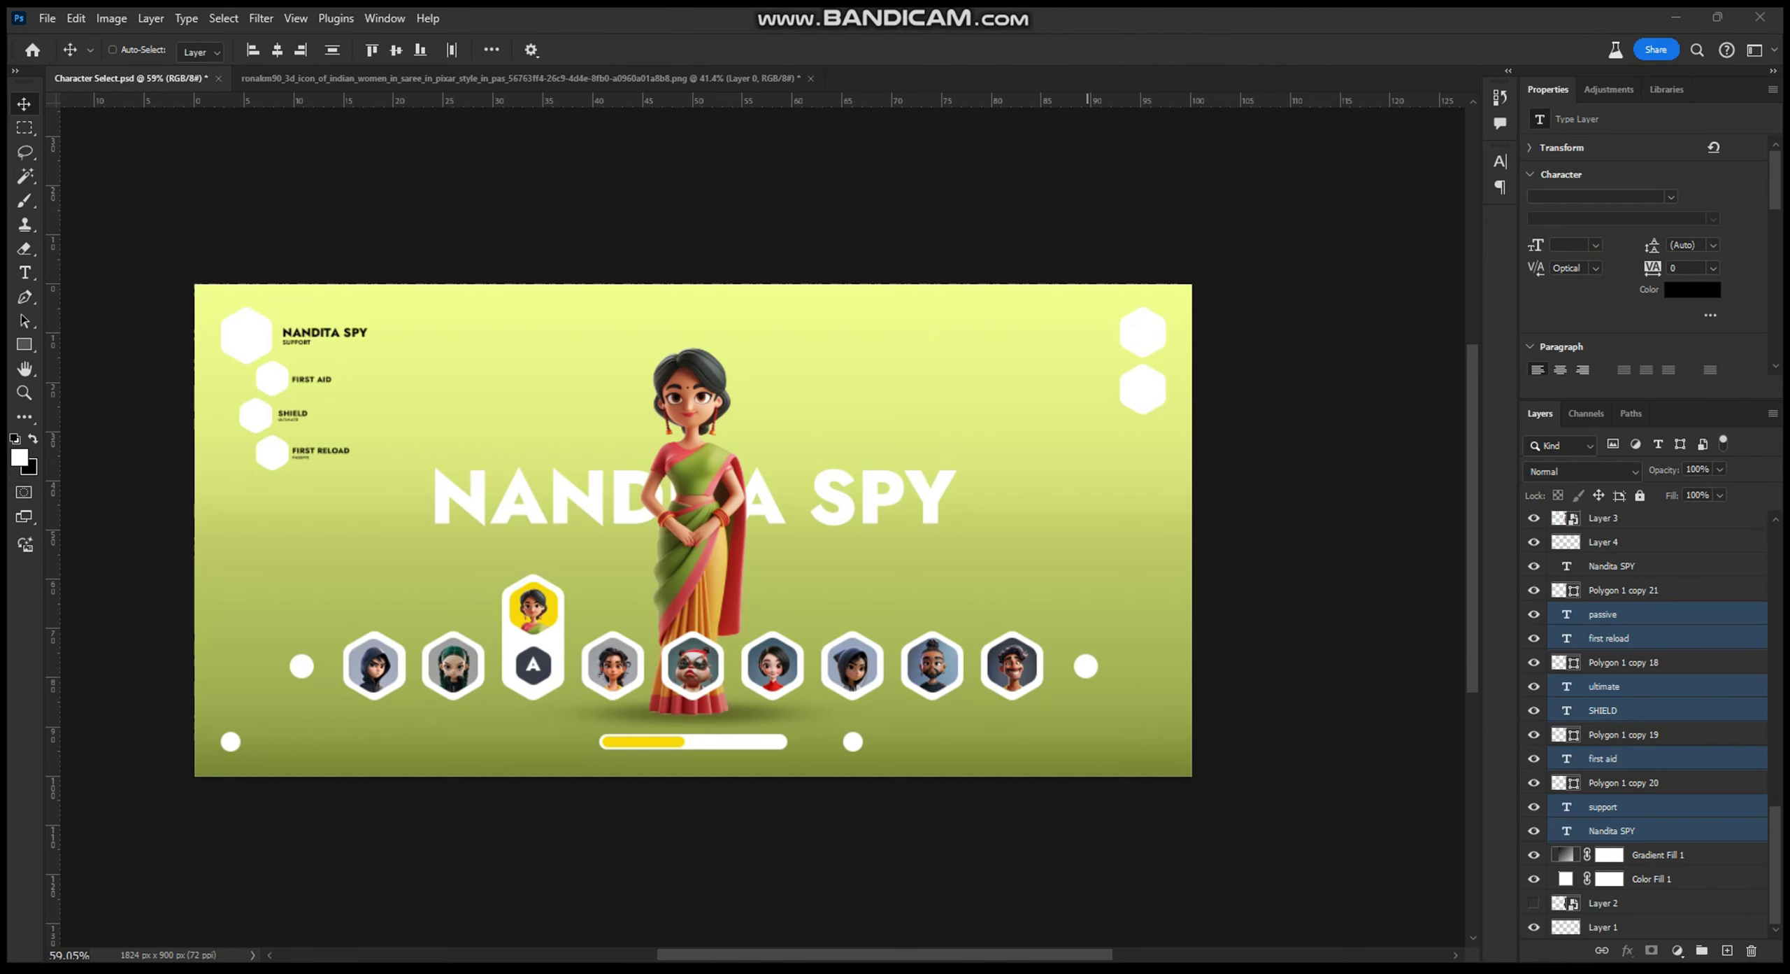
scroll(1049, 742, "up", 3)
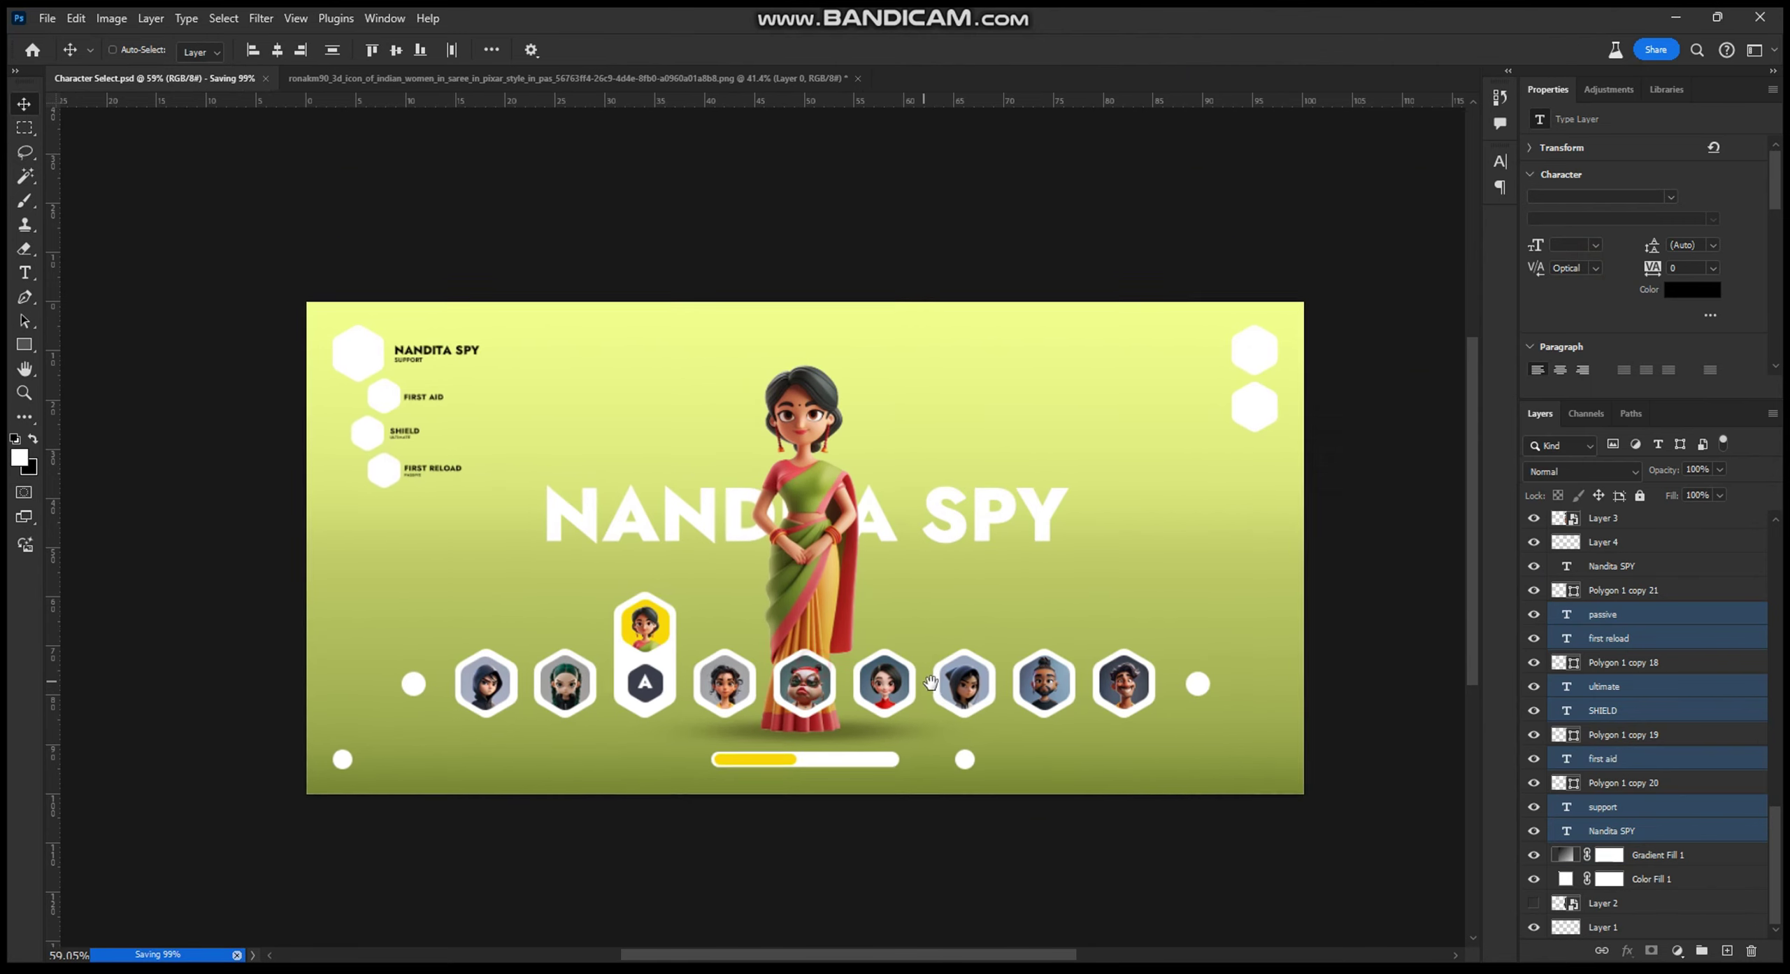